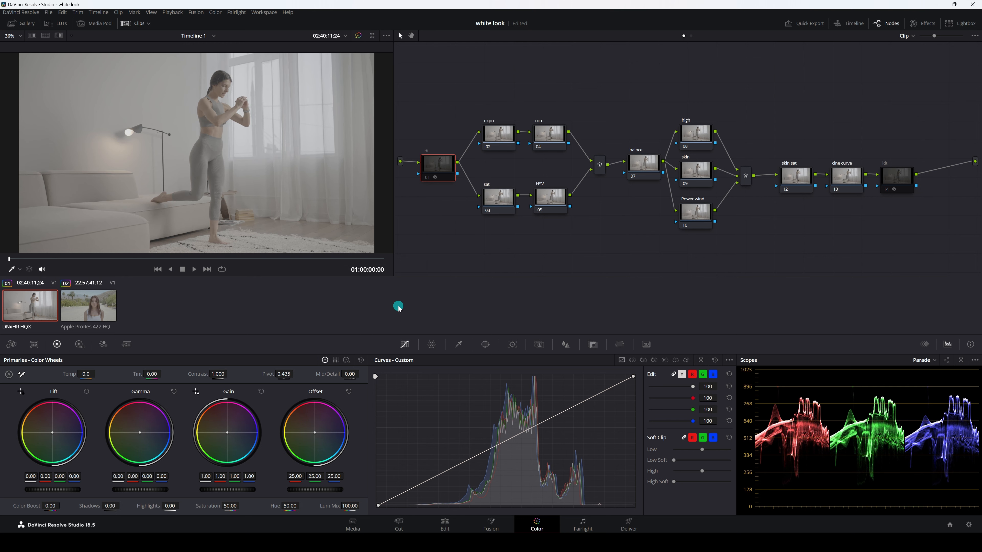
Compare the node trees of the two clips and return to the first clip.
{"action": "left_click", "coordinate": [71, 308]}
{"action": "left_click", "coordinate": [38, 308]}
{"action": "left_click", "coordinate": [93, 304]}
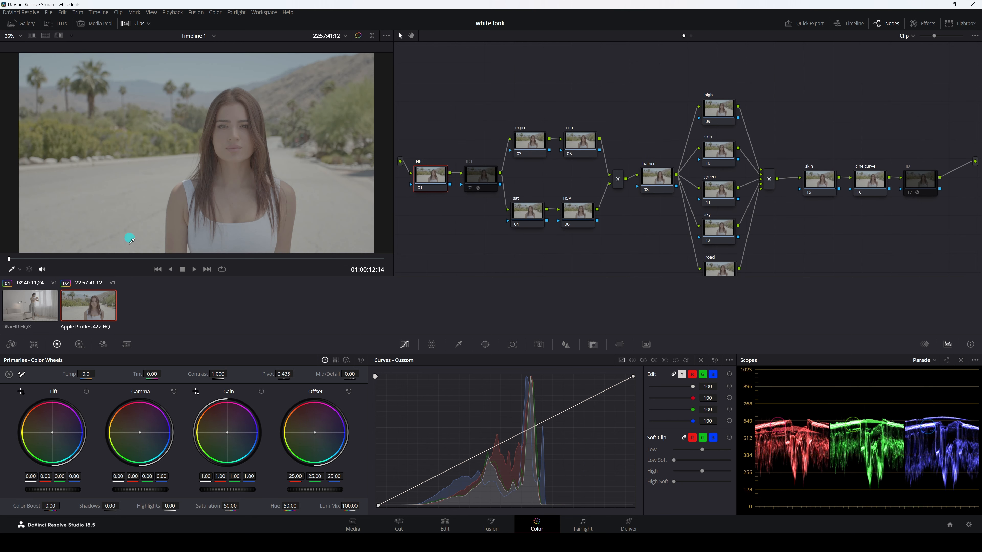
{"action": "left_click", "coordinate": [46, 300]}
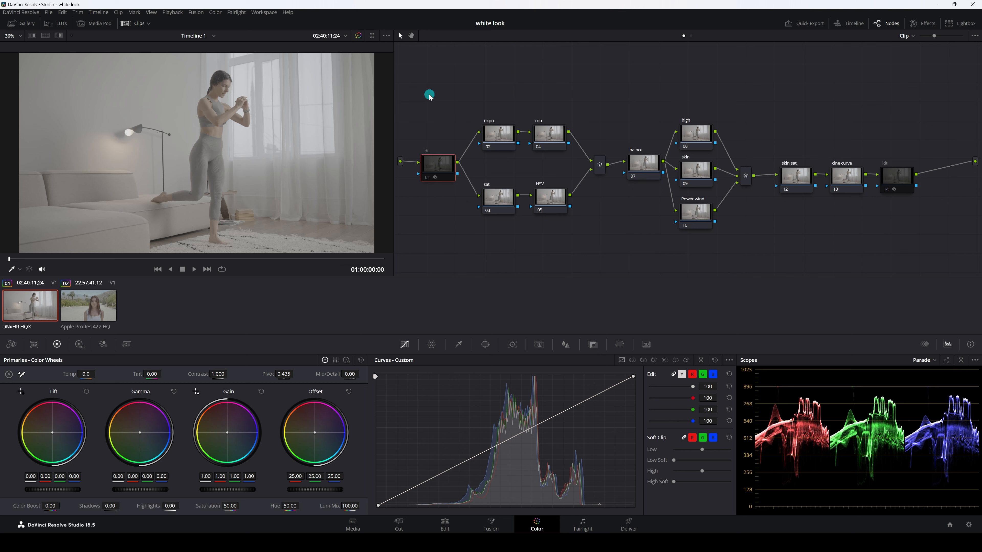
{"action": "left_click_drag", "start_coordinate": [428, 93], "coordinate": [916, 248]}
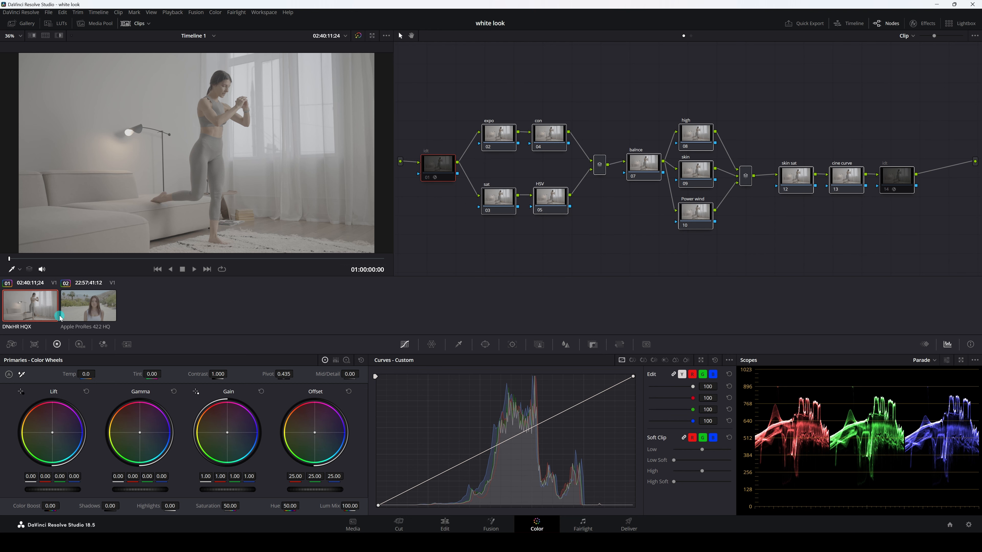
{"action": "left_click", "coordinate": [75, 305]}
{"action": "left_click", "coordinate": [24, 317]}
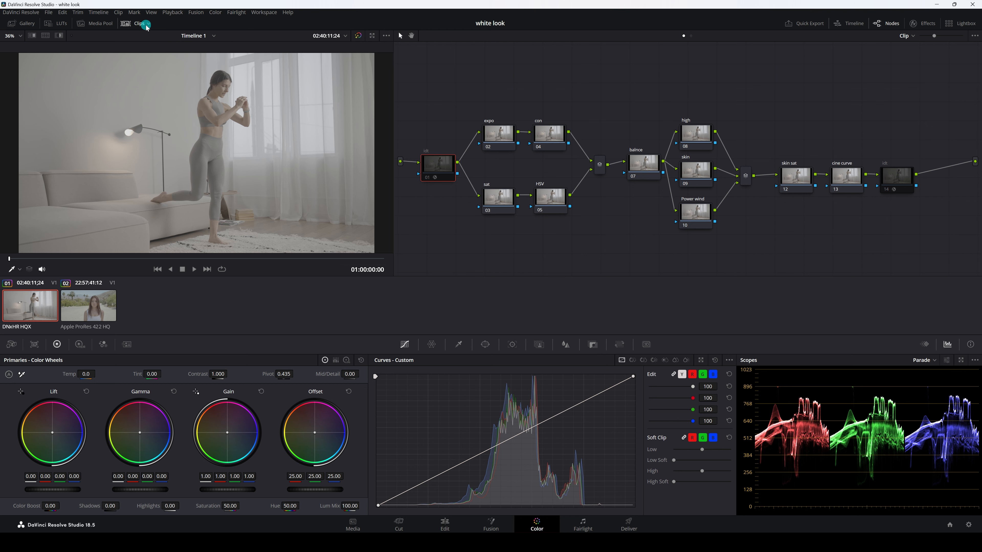
Hide the clip thumbnails and enable the idt nodes at the start and end of the node tree.
{"action": "left_click", "coordinate": [138, 24]}
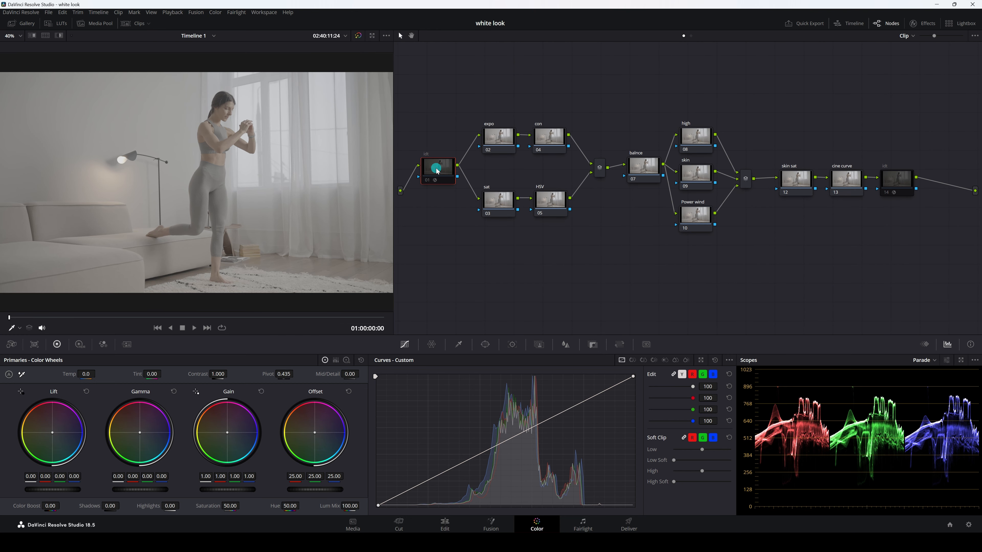
{"action": "left_click", "coordinate": [428, 180]}
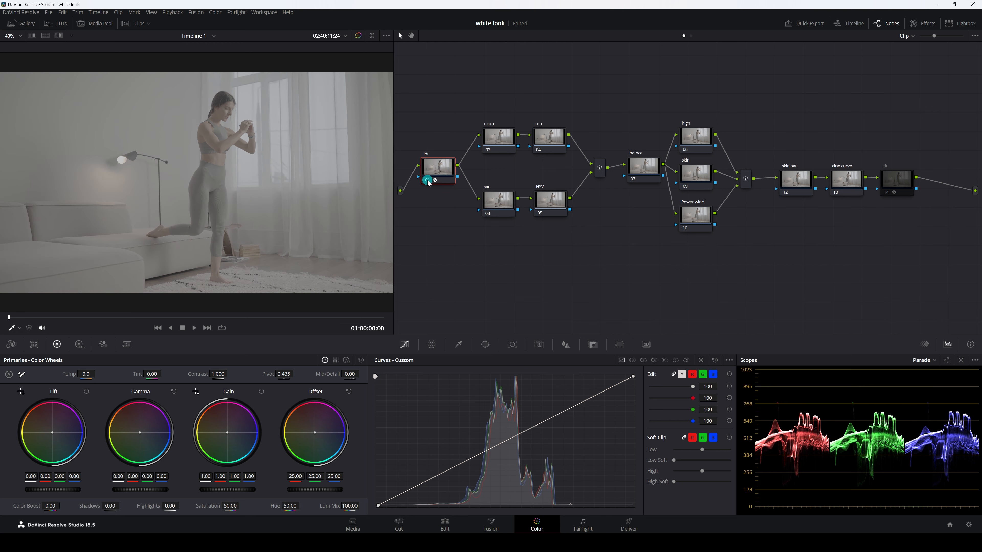
{"action": "left_click", "coordinate": [899, 182]}
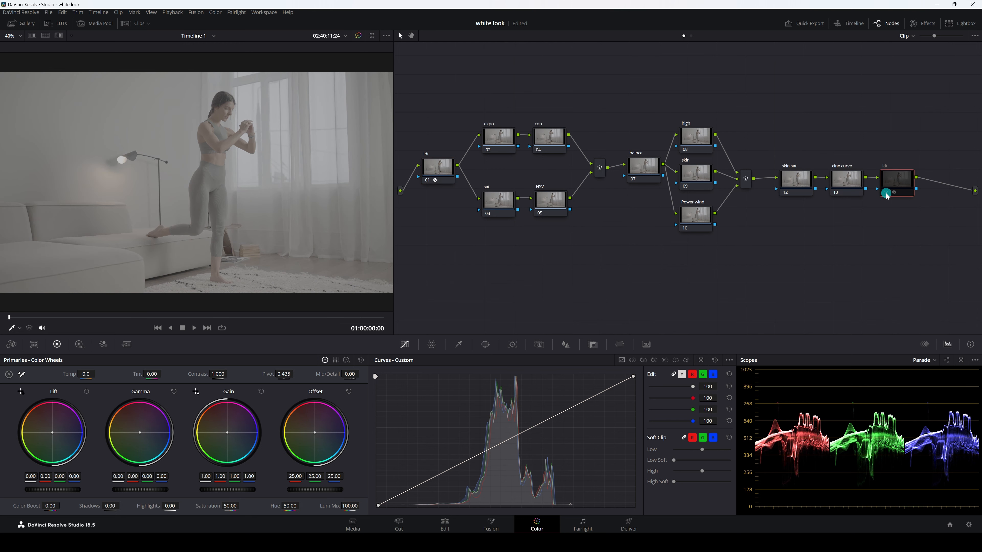
{"action": "left_click", "coordinate": [886, 193]}
Review the Color Space Transform settings of the first and last idt nodes.
{"action": "left_click", "coordinate": [440, 169]}
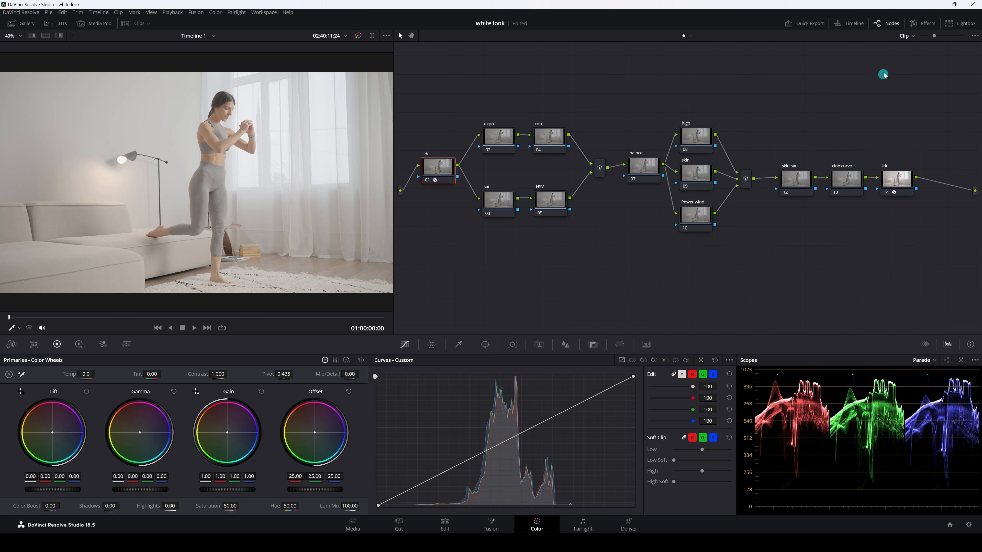
{"action": "left_click", "coordinate": [932, 24]}
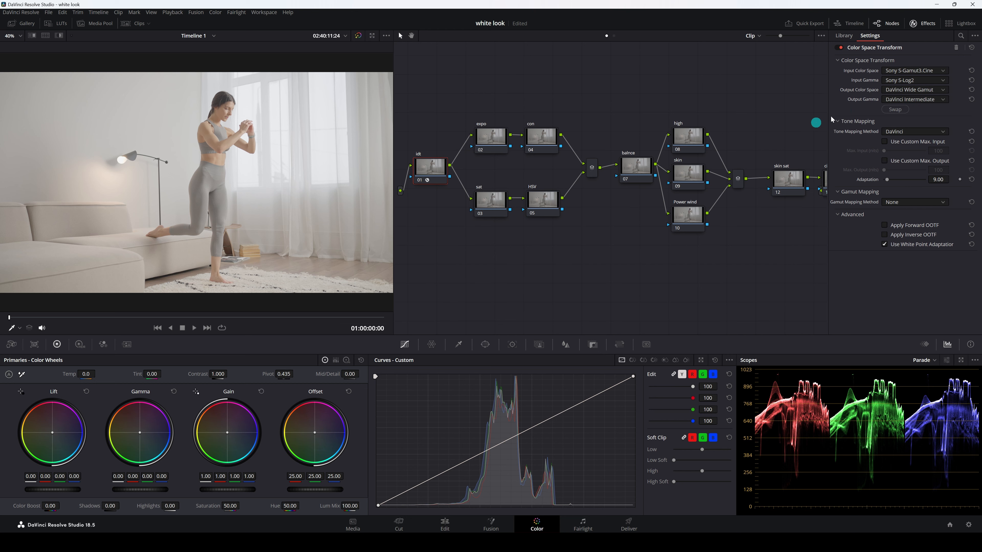
{"action": "left_click_drag", "start_coordinate": [393, 129], "coordinate": [271, 149]}
{"action": "left_click", "coordinate": [755, 172]}
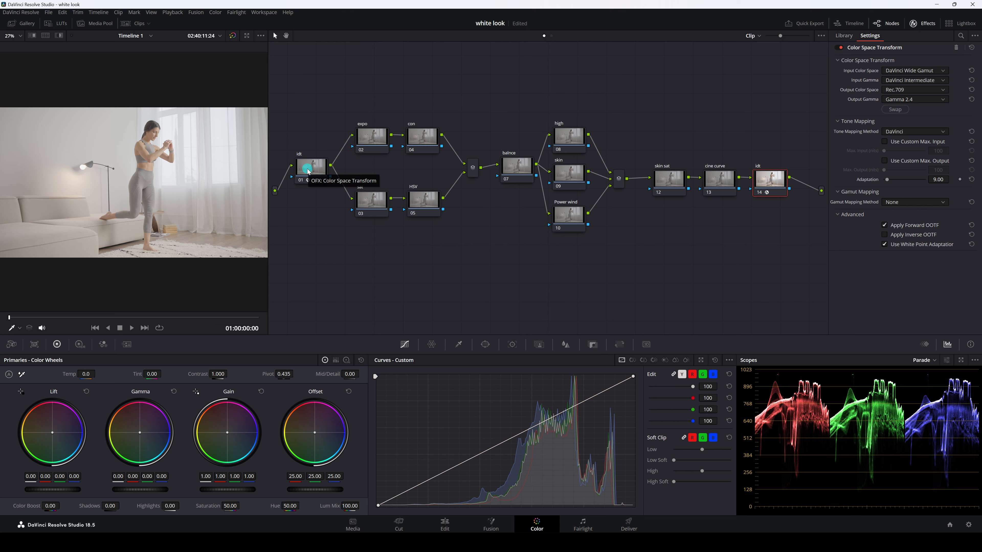
Review the expo, con, sat and HSV nodes, including the channel options of the HSV node.
{"action": "left_click", "coordinate": [368, 142]}
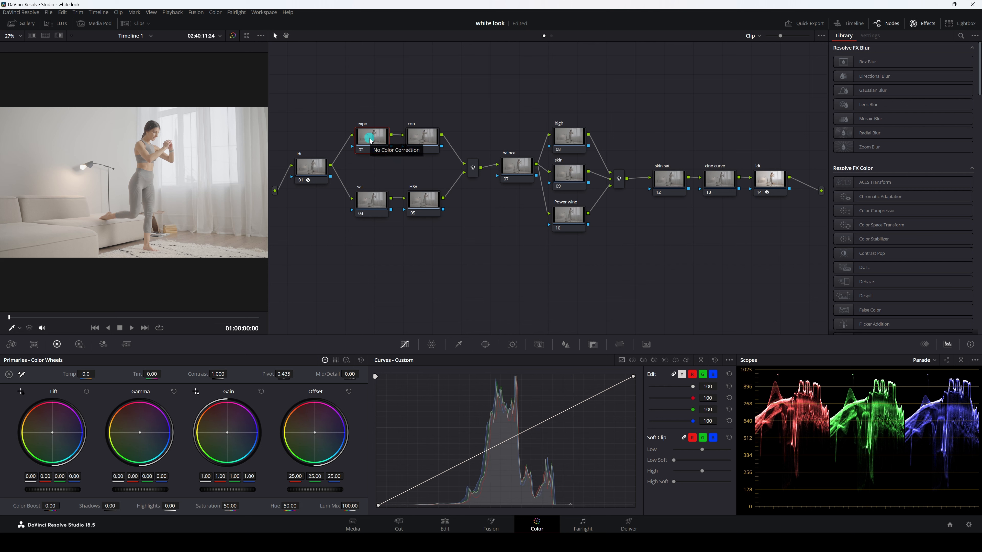
{"action": "left_click", "coordinate": [411, 136]}
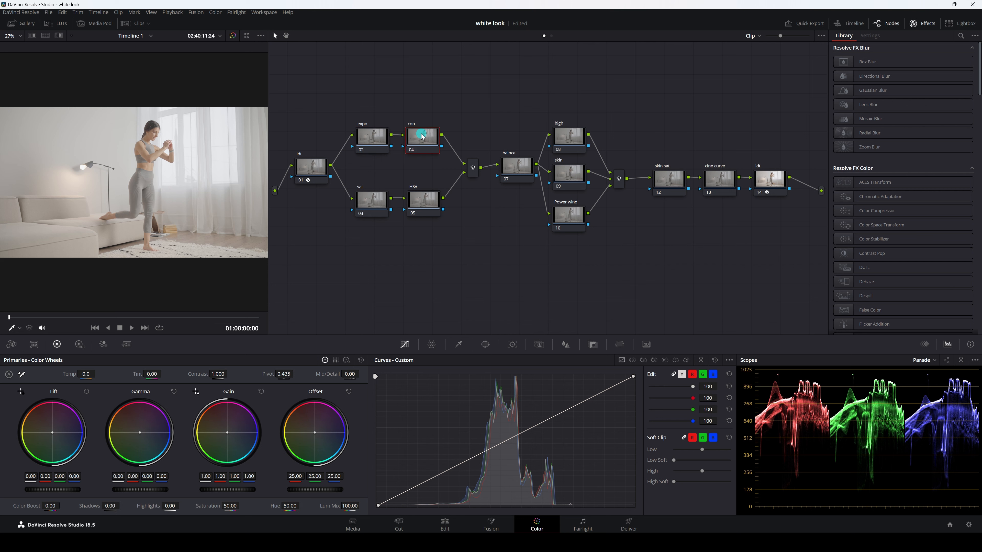
{"action": "left_click", "coordinate": [370, 203]}
{"action": "left_click", "coordinate": [424, 204]}
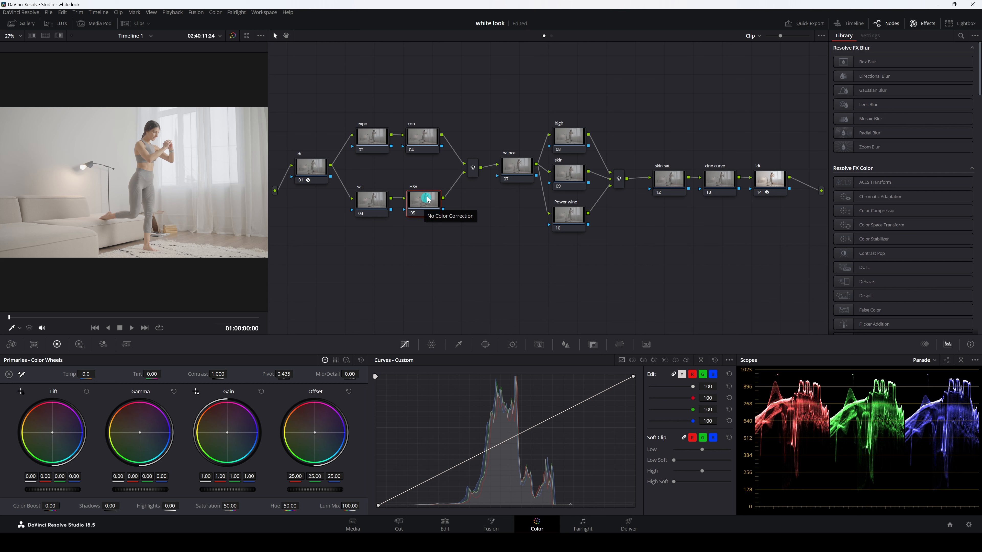
{"action": "right_click", "coordinate": [426, 205]}
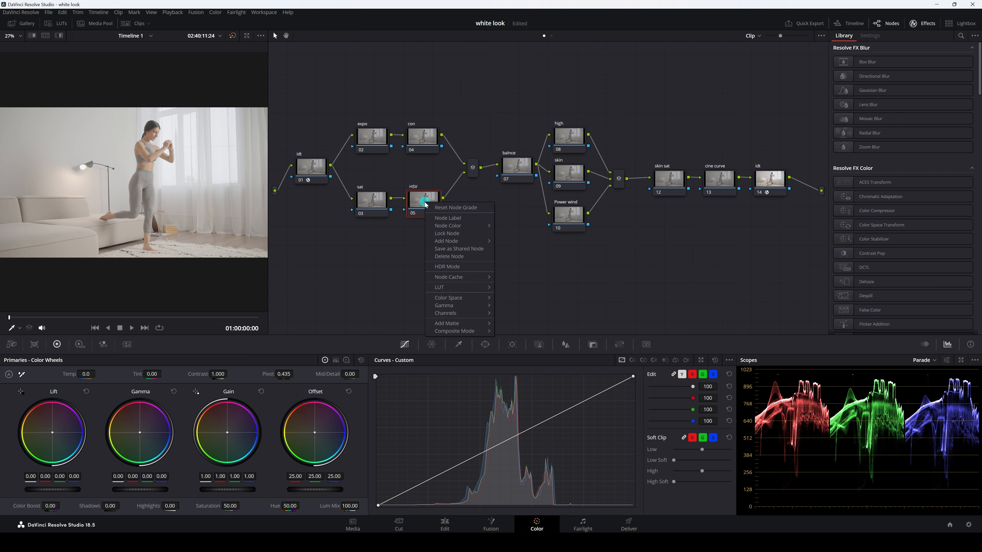
{"action": "mouse_move", "coordinate": [449, 309]}
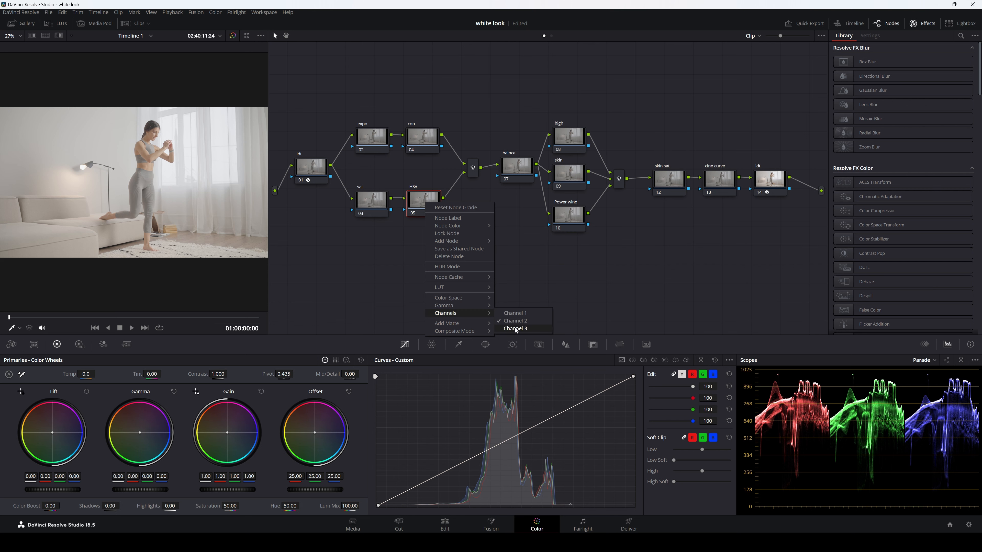
{"action": "left_click", "coordinate": [391, 269]}
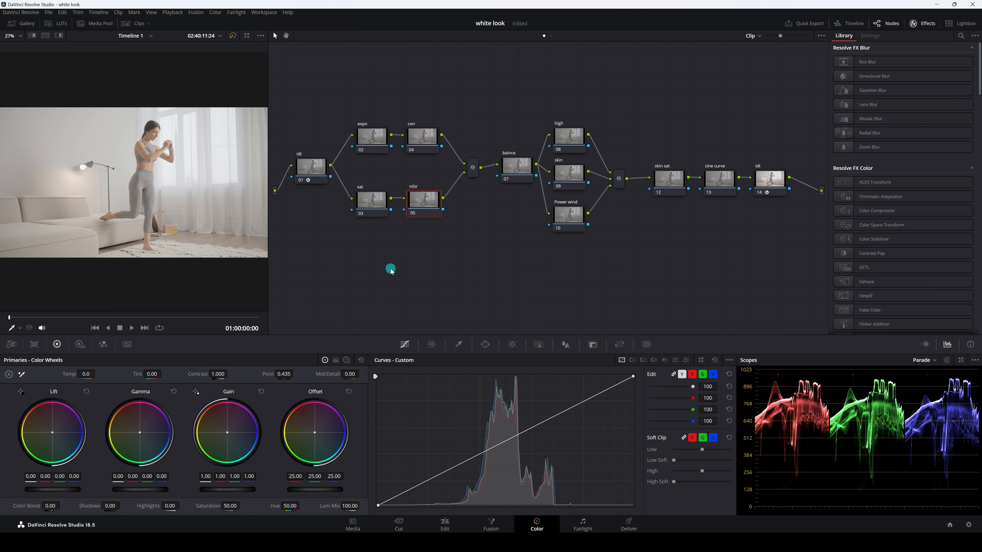
Review the balnce, high, skin, Power wind, skin sat and cine curve nodes and close the effects library.
{"action": "left_click_drag", "start_coordinate": [517, 164], "coordinate": [511, 167]}
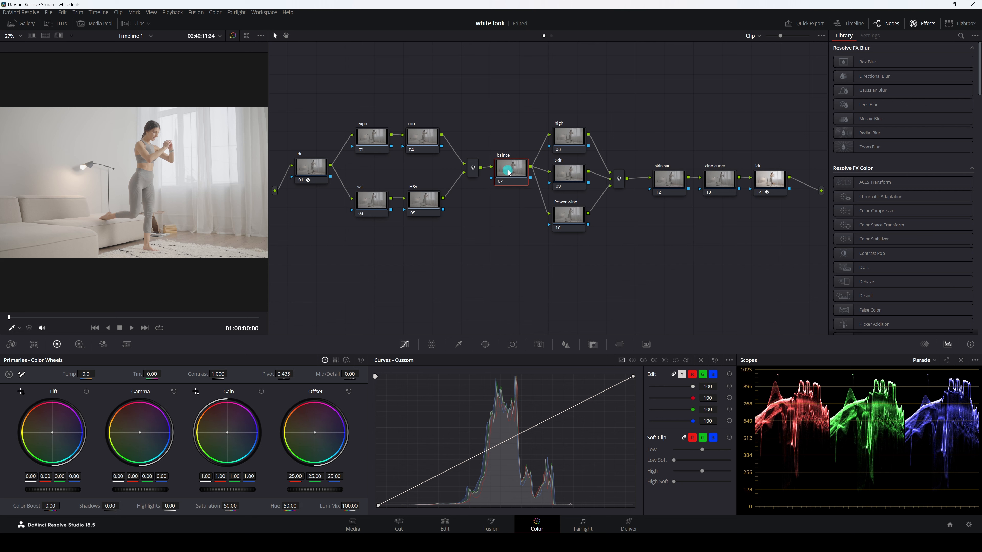
{"action": "left_click", "coordinate": [570, 138]}
{"action": "left_click", "coordinate": [567, 172]}
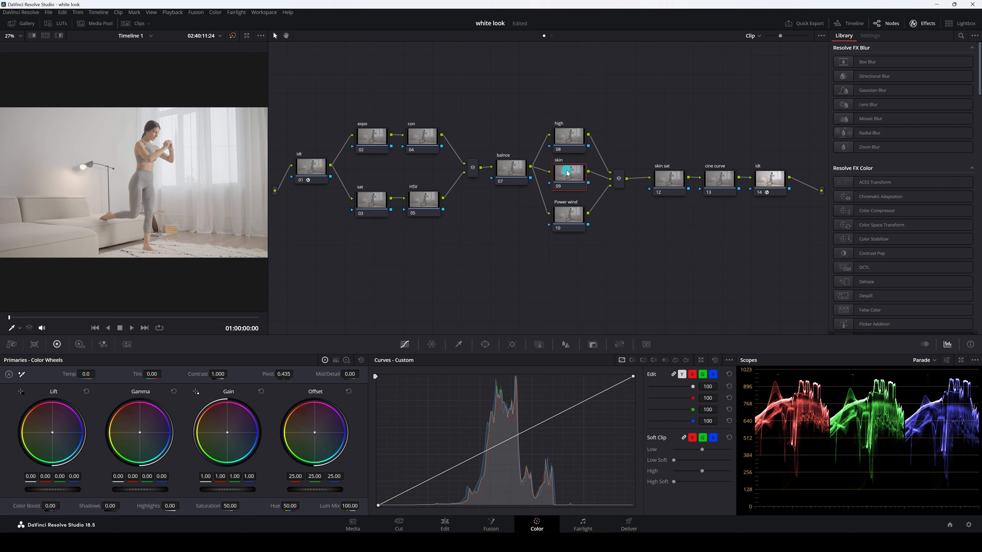
{"action": "left_click", "coordinate": [569, 219]}
{"action": "left_click", "coordinate": [668, 181]}
{"action": "left_click", "coordinate": [730, 179]}
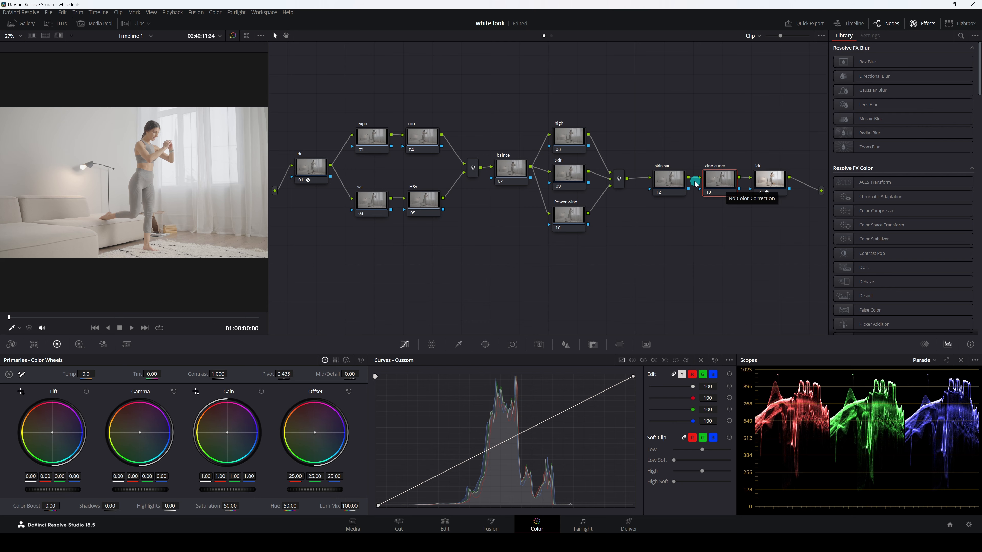
{"action": "left_click", "coordinate": [922, 24]}
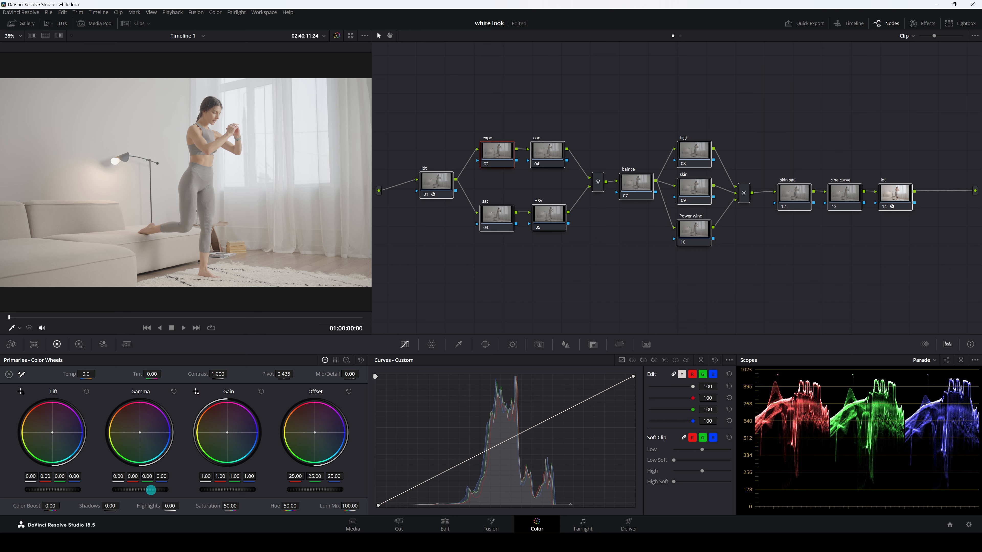
On the expo node, set Gamma to -0.16 and Gain to 1.32, and compare the image with the node off and on.
{"action": "left_click_drag", "start_coordinate": [151, 491], "coordinate": [281, 490]}
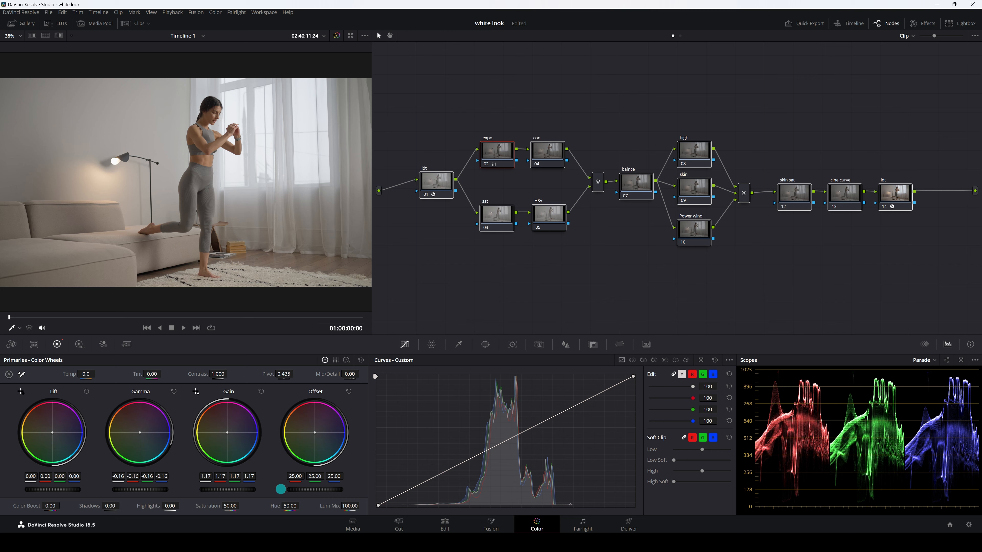
{"action": "left_click_drag", "start_coordinate": [216, 490], "coordinate": [275, 490]}
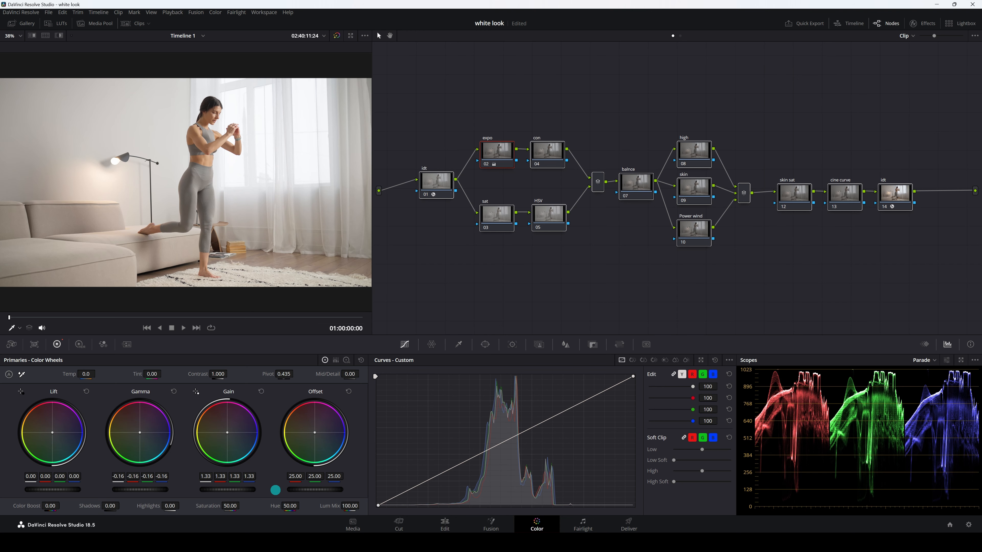
{"action": "mouse_move", "coordinate": [213, 490]}
{"action": "left_mouse_down"}
{"action": "mouse_move", "coordinate": [223, 489]}
{"action": "mouse_move", "coordinate": [208, 489]}
{"action": "left_mouse_up"}
{"action": "left_click", "coordinate": [486, 164]}
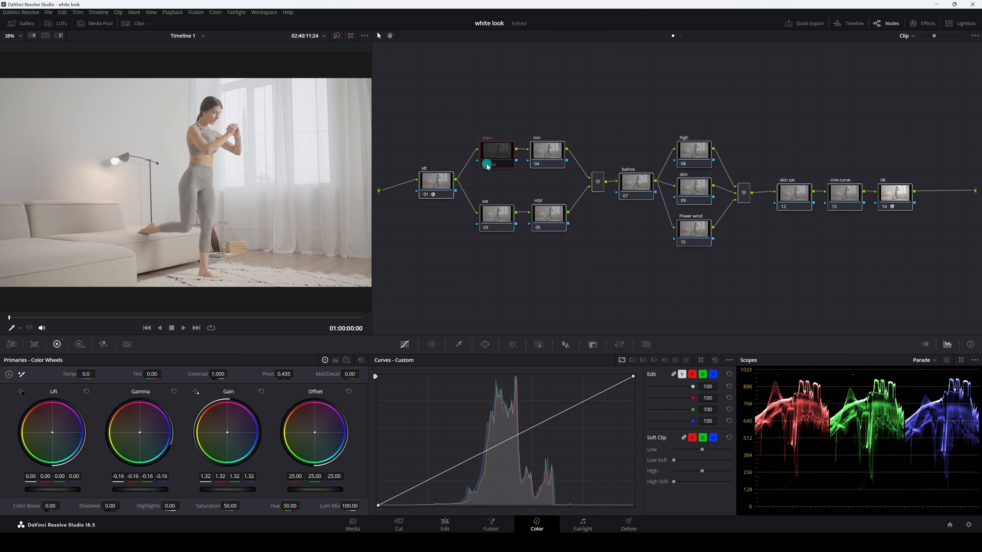
{"action": "left_click", "coordinate": [486, 165]}
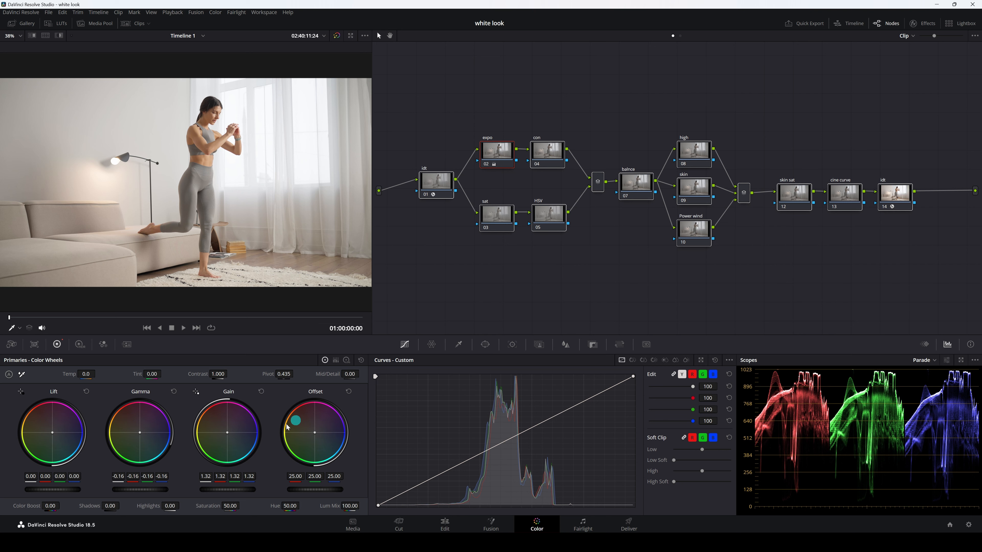
Set the con node's Contrast to 1.206 and its Pivot to 0.321.
{"action": "left_click", "coordinate": [549, 150]}
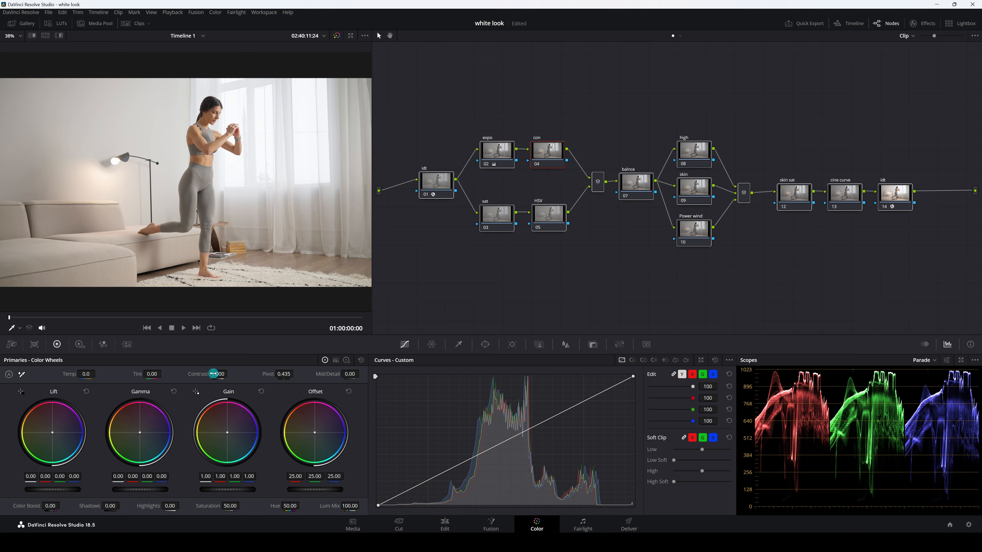
{"action": "left_click_drag", "start_coordinate": [213, 374], "coordinate": [252, 375]}
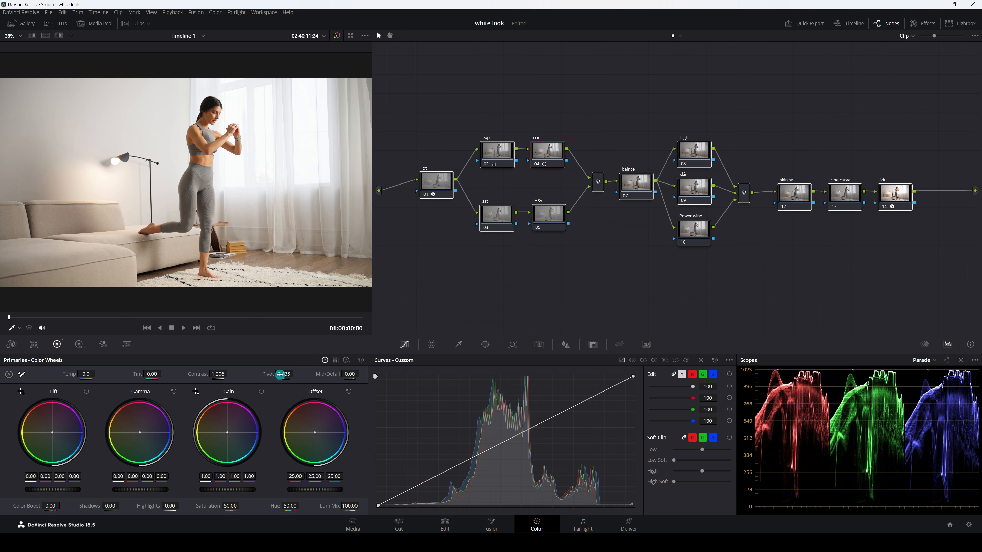
{"action": "left_click_drag", "start_coordinate": [282, 374], "coordinate": [253, 377]}
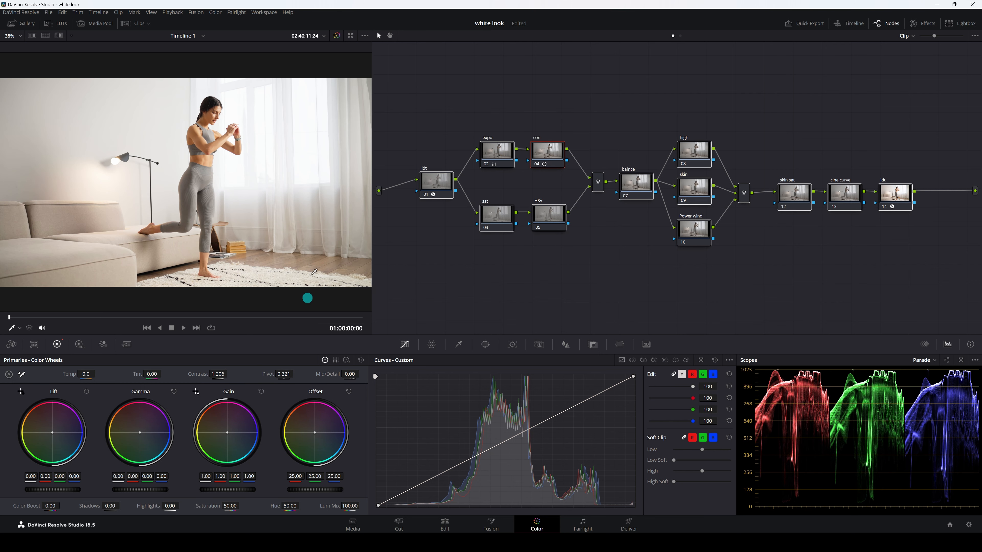
Raise the Highlights of the sat node to 59.50.
{"action": "left_click", "coordinate": [497, 217]}
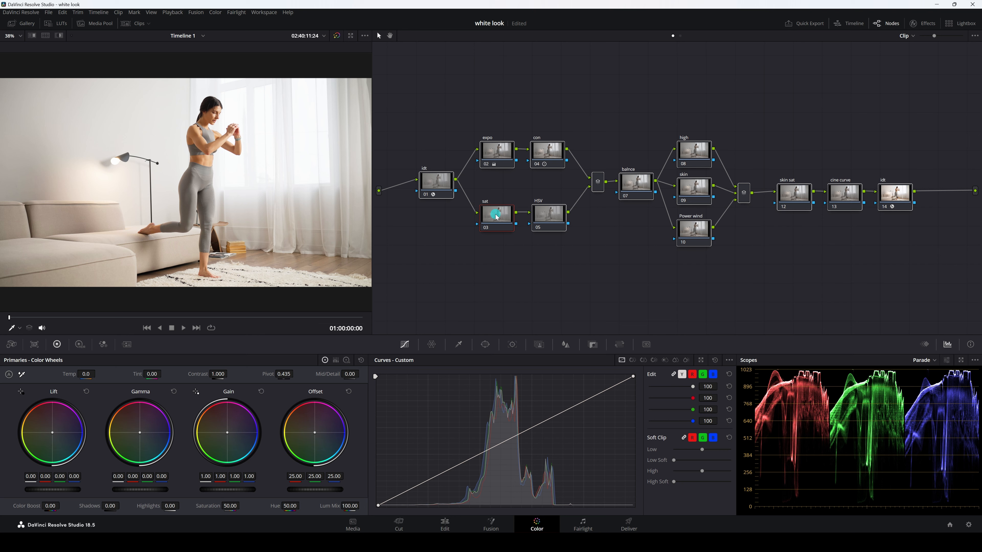
{"action": "left_click_drag", "start_coordinate": [168, 506], "coordinate": [212, 503]}
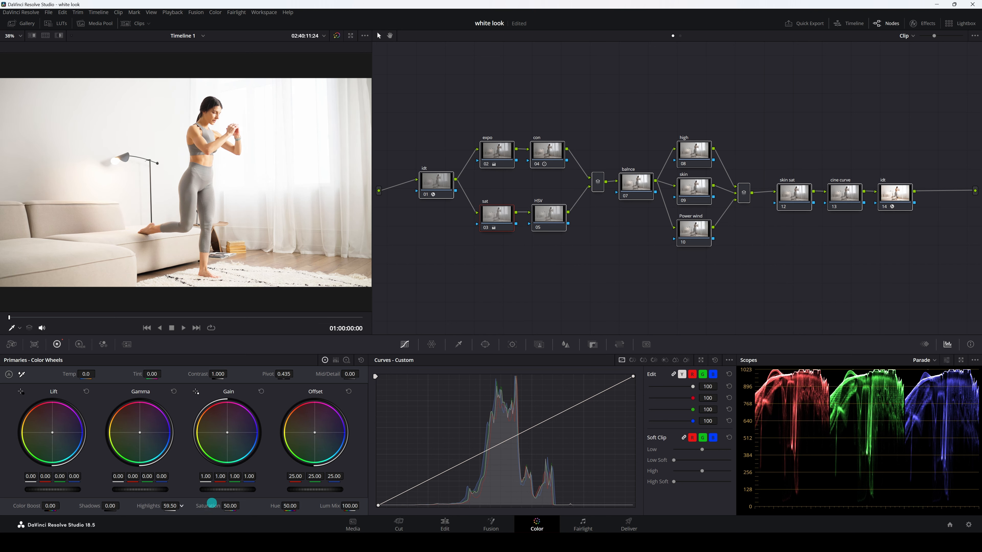
{"action": "left_click_drag", "start_coordinate": [212, 503], "coordinate": [212, 503]}
{"action": "left_click", "coordinate": [489, 150]}
{"action": "left_click", "coordinate": [501, 219]}
Shift the balnce node's Offset to 22.93 red, 24.88 green and 26.71 blue, and compare the image with the node off and on.
{"action": "left_click", "coordinate": [634, 186]}
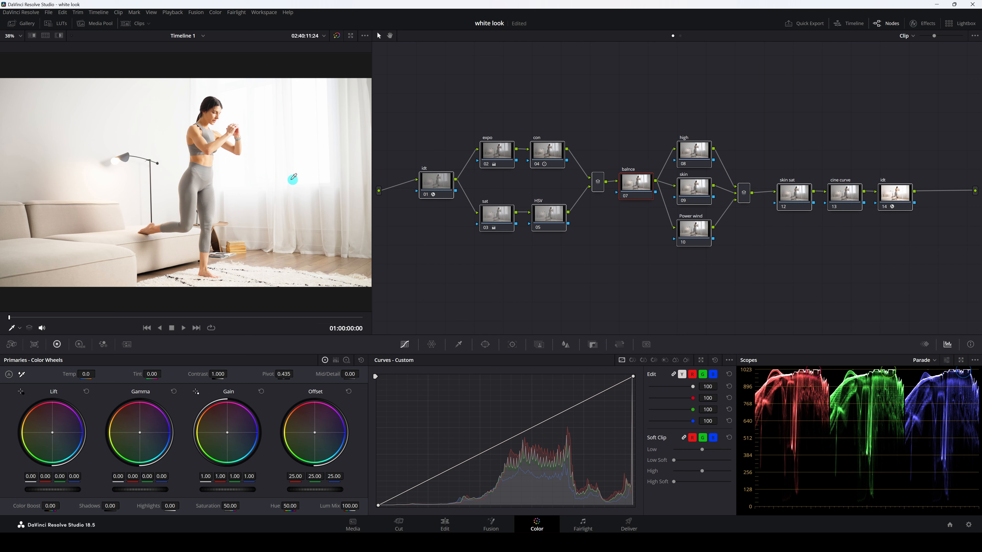
{"action": "scroll", "coordinate": [209, 162], "scroll_direction": "down", "scroll_amount": 2}
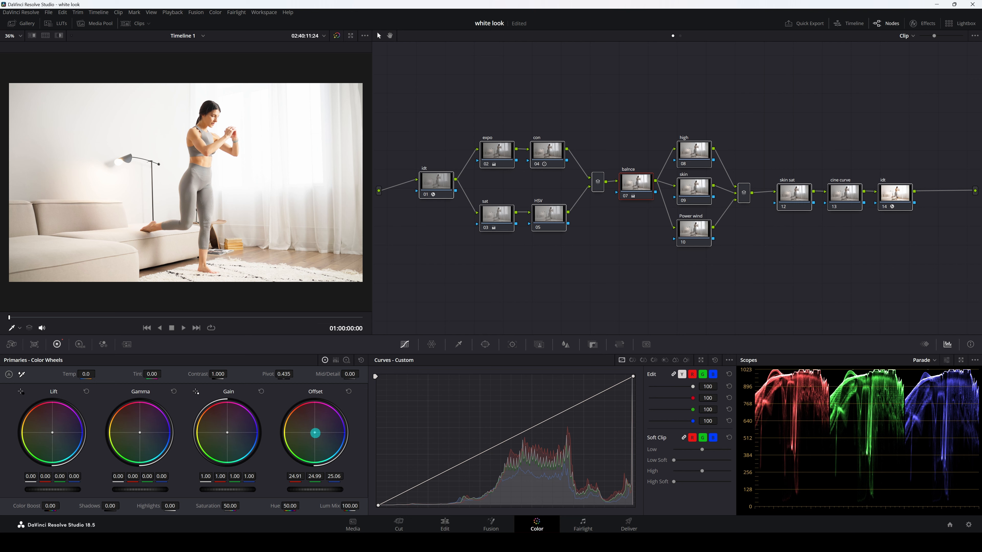
{"action": "left_click_drag", "start_coordinate": [315, 434], "coordinate": [316, 434]}
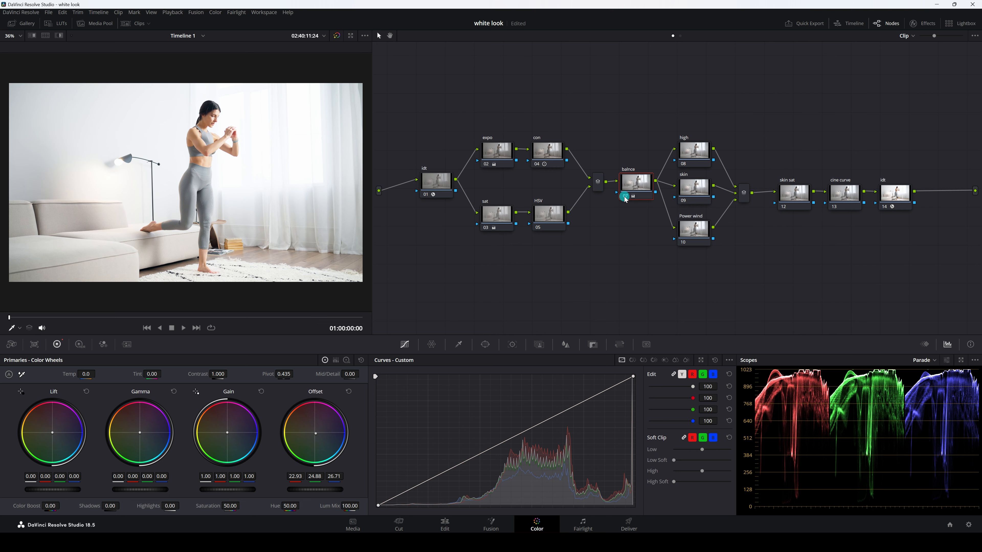
{"action": "left_click", "coordinate": [625, 197]}
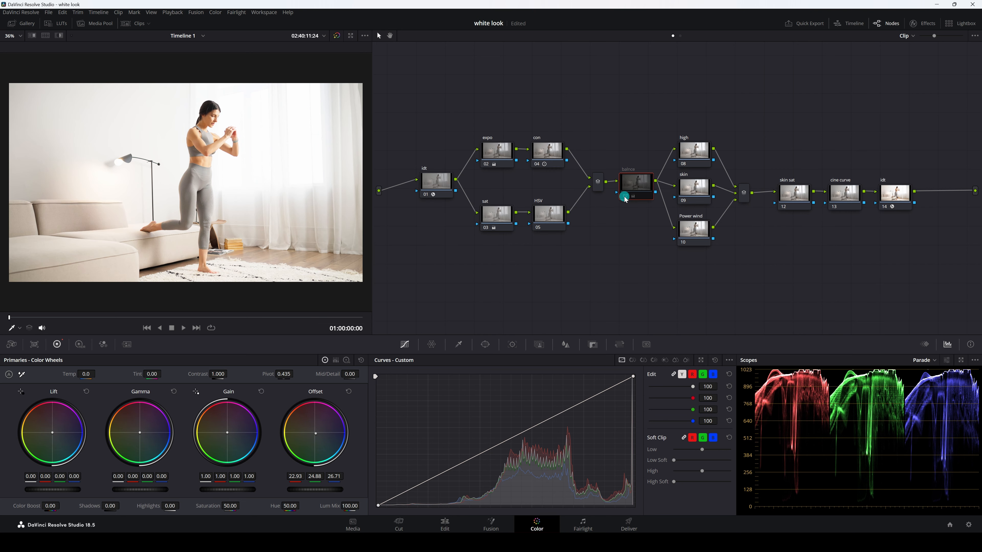
{"action": "left_click", "coordinate": [625, 197]}
{"action": "left_click", "coordinate": [625, 197]}
{"action": "left_click", "coordinate": [625, 196]}
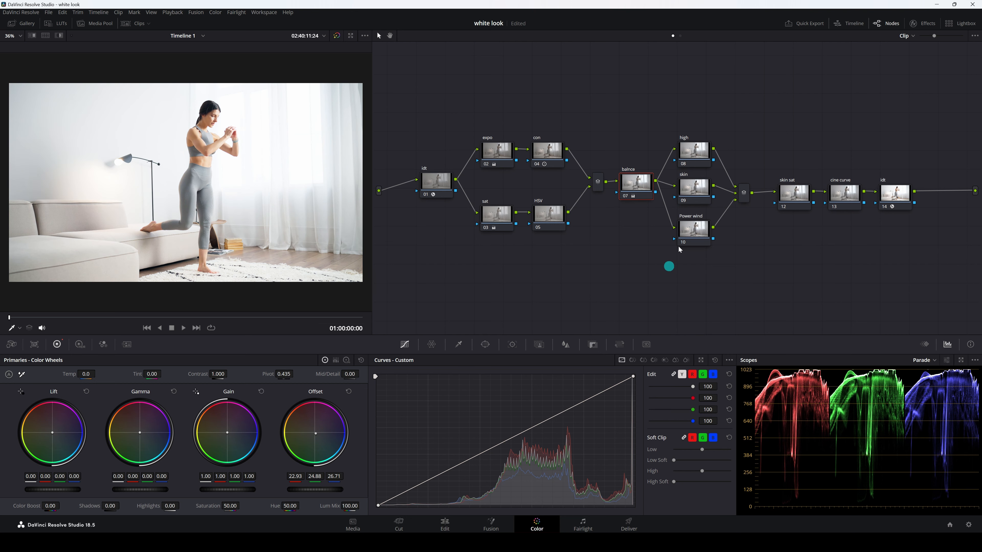
On the high node, lower the exposure of the HDR Light zone to -0.30, previewing the range it affects.
{"action": "left_click", "coordinate": [688, 154]}
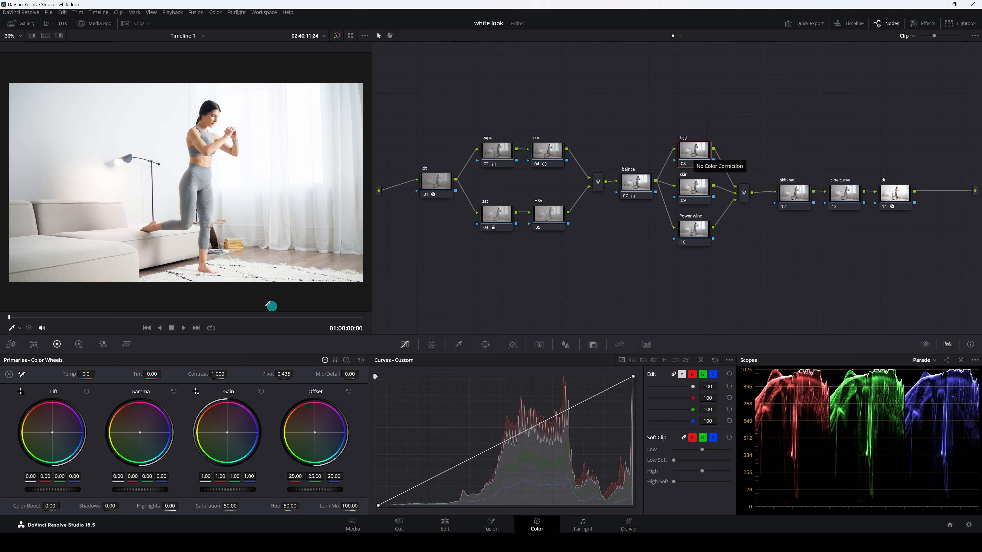
{"action": "left_click", "coordinate": [80, 344]}
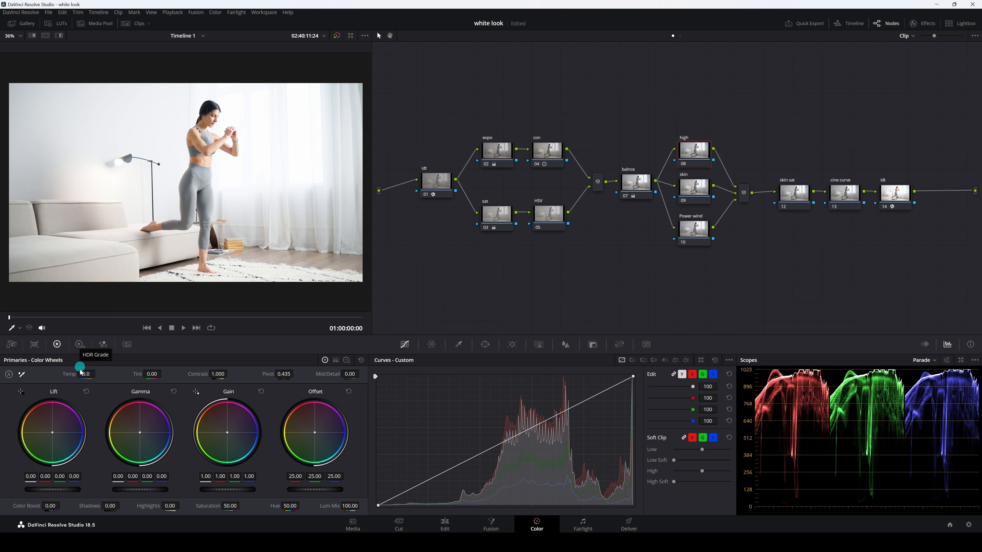
{"action": "left_click", "coordinate": [80, 346]}
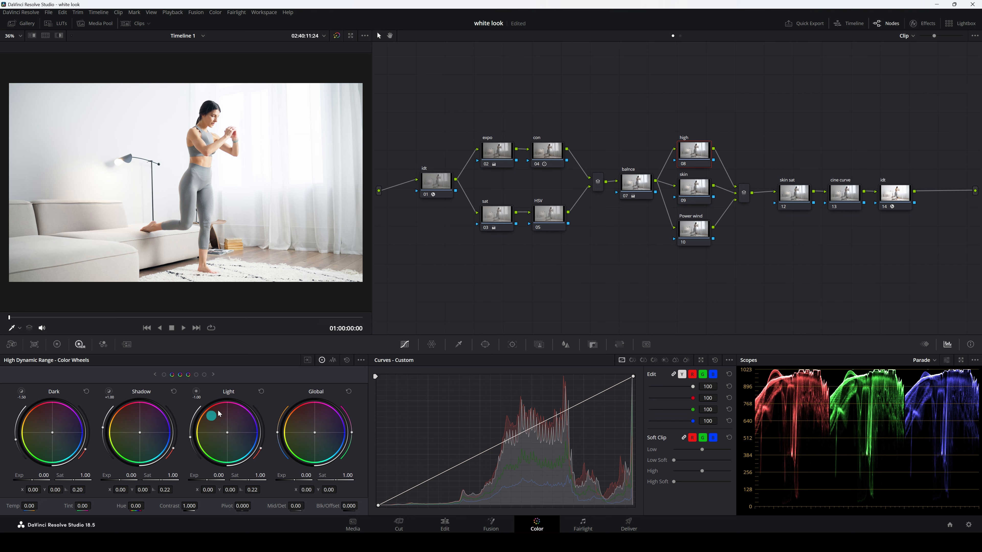
{"action": "left_click", "coordinate": [197, 392]}
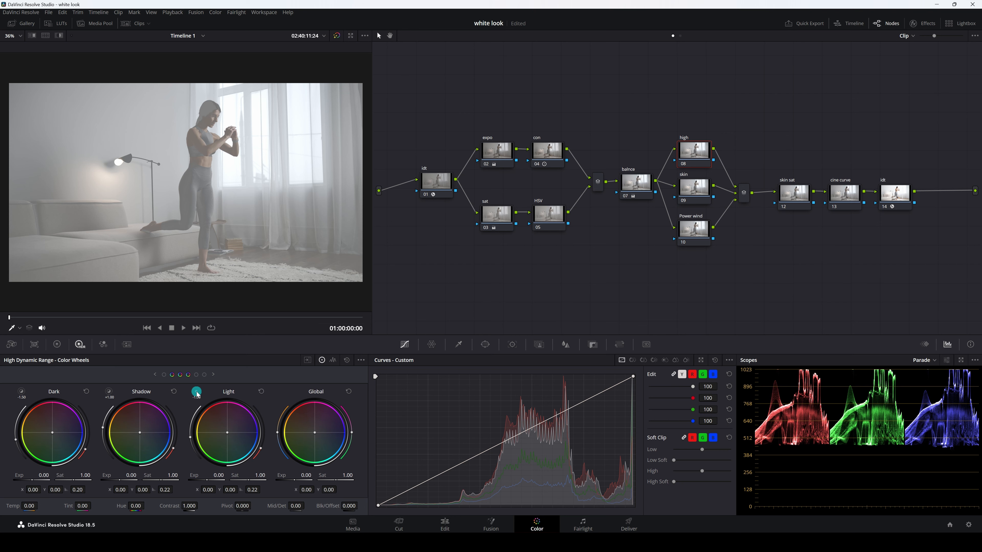
{"action": "left_click", "coordinate": [196, 392]}
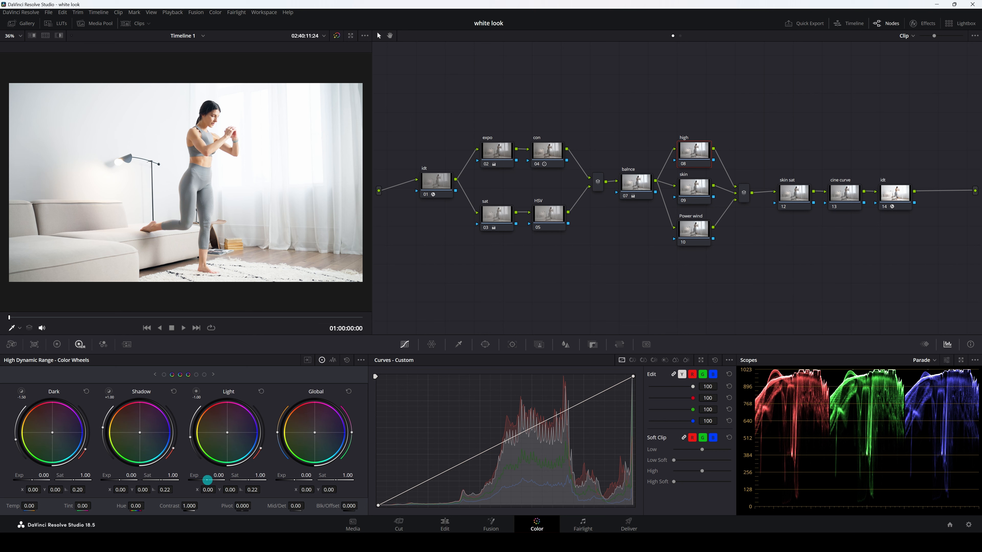
{"action": "left_click_drag", "start_coordinate": [207, 480], "coordinate": [160, 482]}
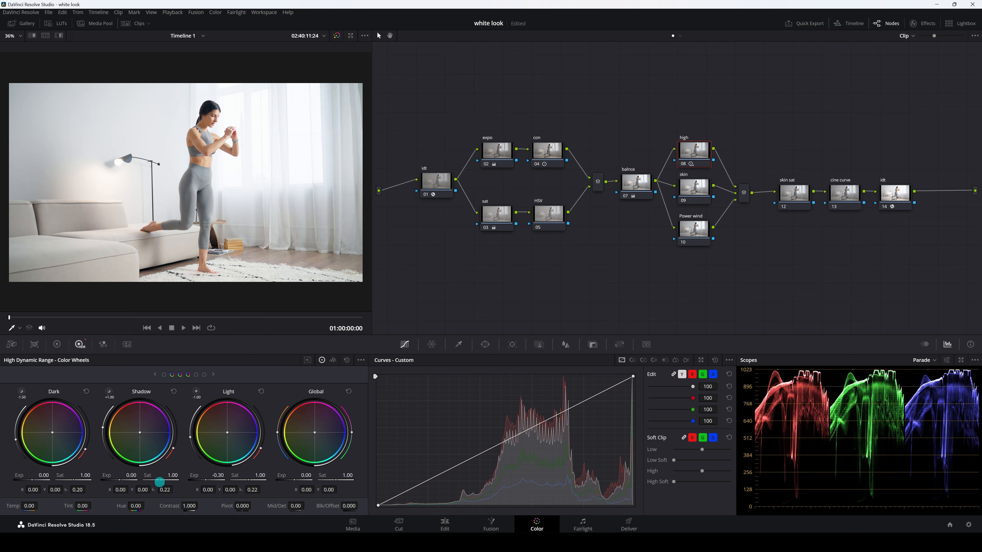
Compare the image with the high node off and on, leaving the node enabled.
{"action": "left_click", "coordinate": [682, 166]}
{"action": "left_click", "coordinate": [682, 165]}
{"action": "left_click", "coordinate": [682, 166]}
{"action": "left_click", "coordinate": [682, 165]}
{"action": "left_click", "coordinate": [683, 164]}
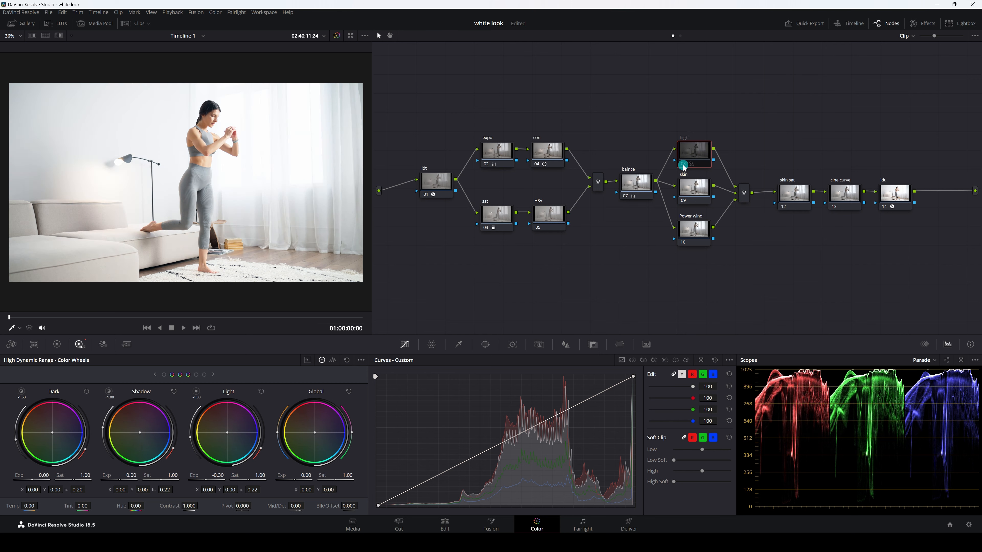
{"action": "left_click", "coordinate": [683, 164]}
{"action": "left_click", "coordinate": [683, 164]}
{"action": "left_click", "coordinate": [683, 163]}
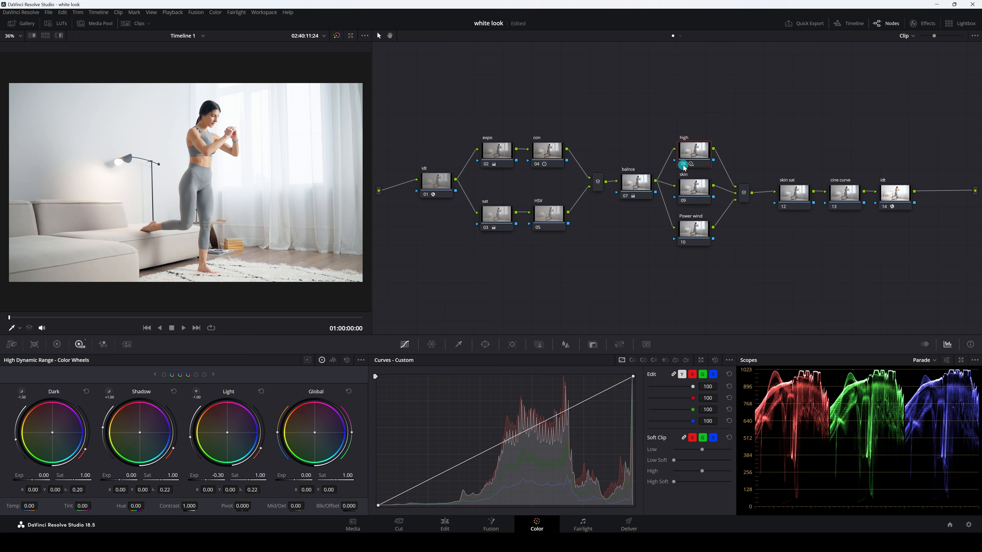
On the skin node, sample the woman's skin with the HSL qualifier and highlight the selection in the viewer.
{"action": "left_click", "coordinate": [691, 191]}
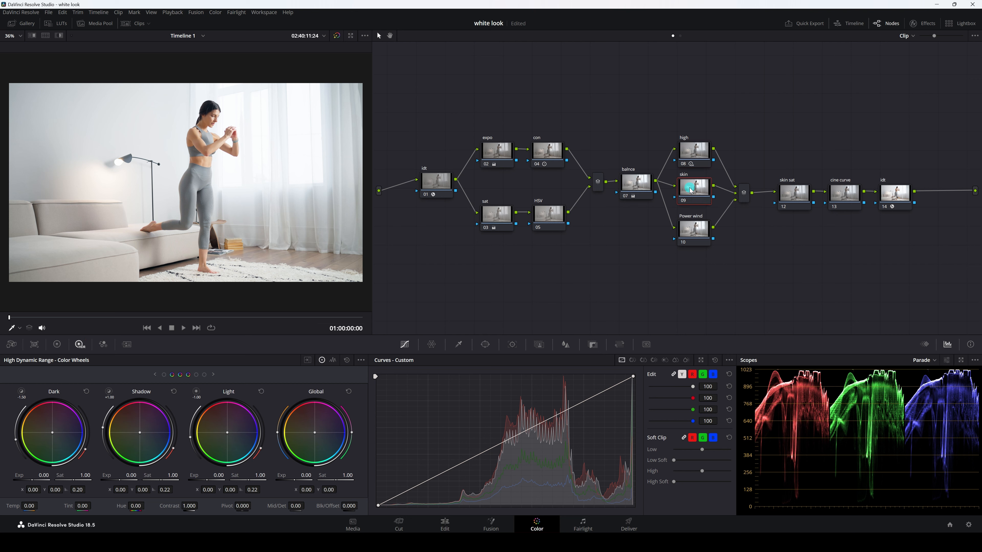
{"action": "left_click", "coordinate": [458, 344]}
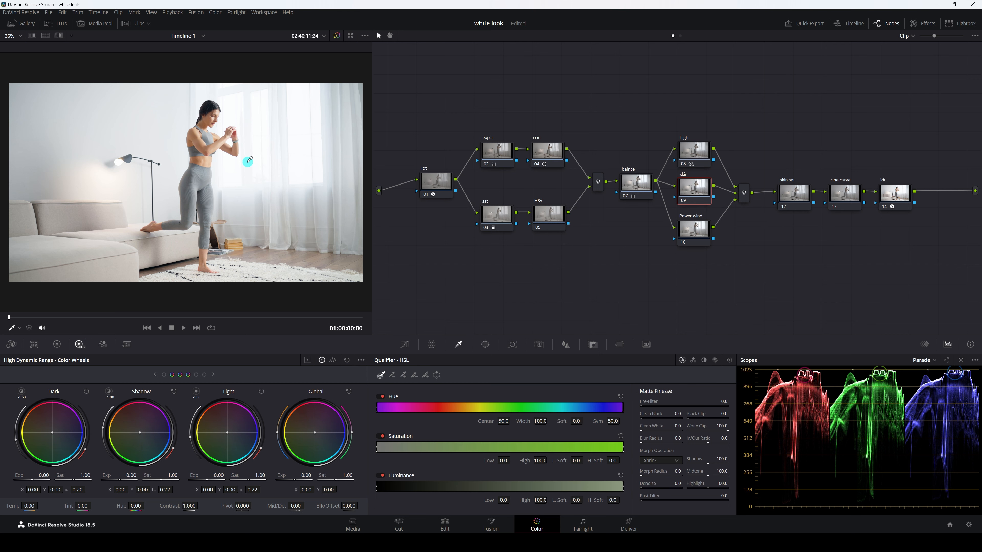
{"action": "left_click", "coordinate": [197, 131]}
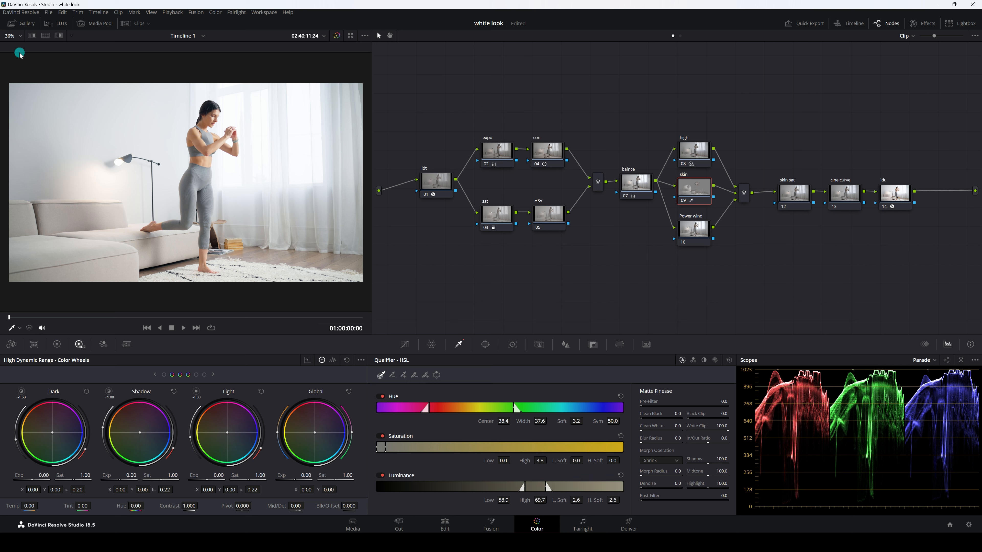
{"action": "left_click", "coordinate": [59, 36]}
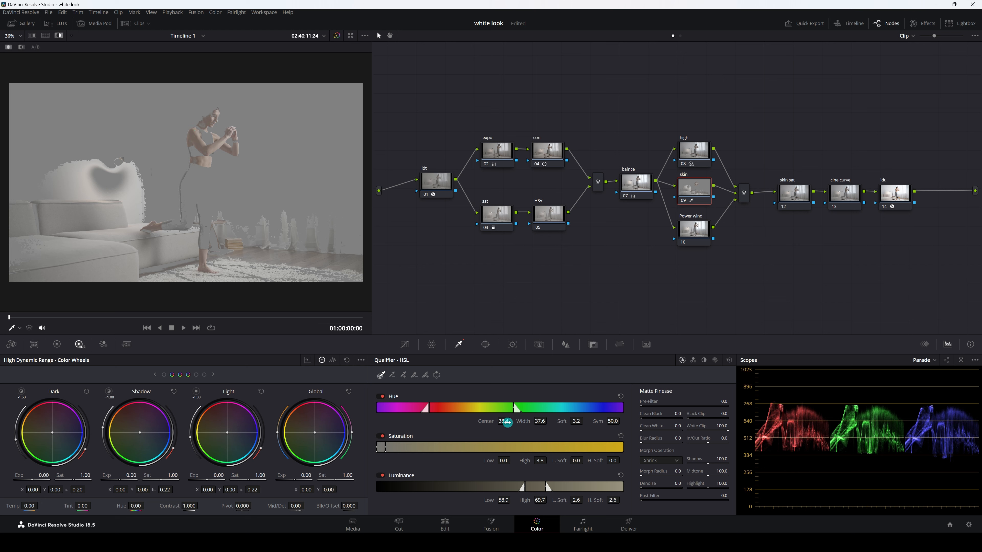
Refine the skin key to hue center 36.9, width 40.2, saturation 0.7–2.7, luminance 55.6–68.0 with low softness 12.7, blur radius 1.6 and denoise 6.8.
{"action": "left_click_drag", "start_coordinate": [507, 422], "coordinate": [567, 422]}
{"action": "left_click_drag", "start_coordinate": [495, 461], "coordinate": [579, 461]}
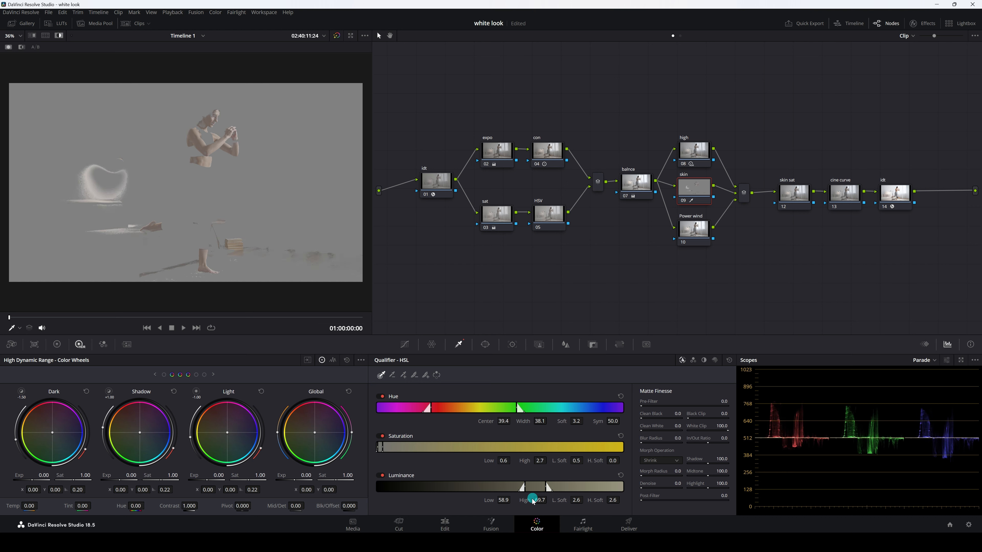
{"action": "mouse_move", "coordinate": [507, 500]}
{"action": "left_mouse_down"}
{"action": "mouse_move", "coordinate": [492, 499]}
{"action": "mouse_move", "coordinate": [539, 500]}
{"action": "mouse_move", "coordinate": [525, 500]}
{"action": "left_mouse_up"}
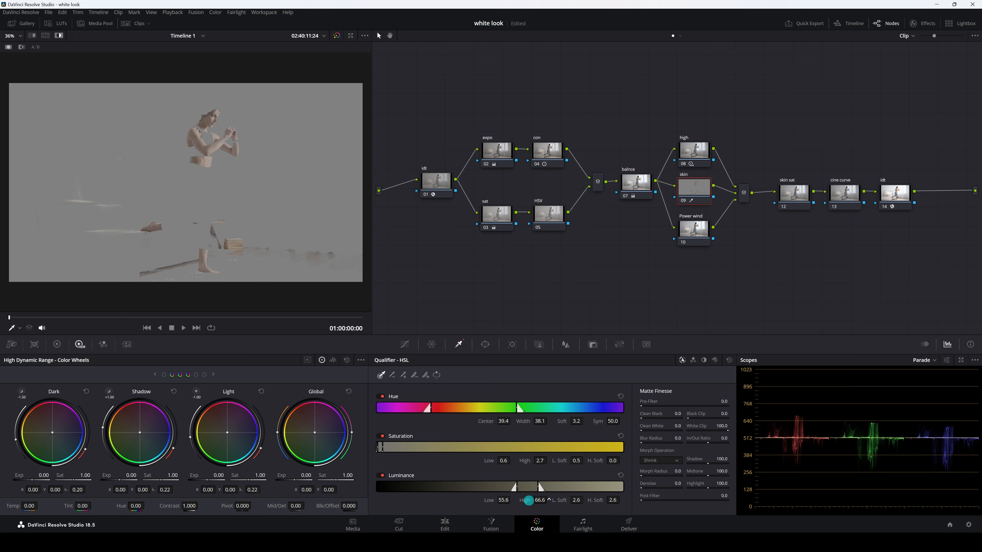
{"action": "left_click_drag", "start_coordinate": [529, 501], "coordinate": [623, 499]}
{"action": "left_click_drag", "start_coordinate": [541, 502], "coordinate": [545, 502]}
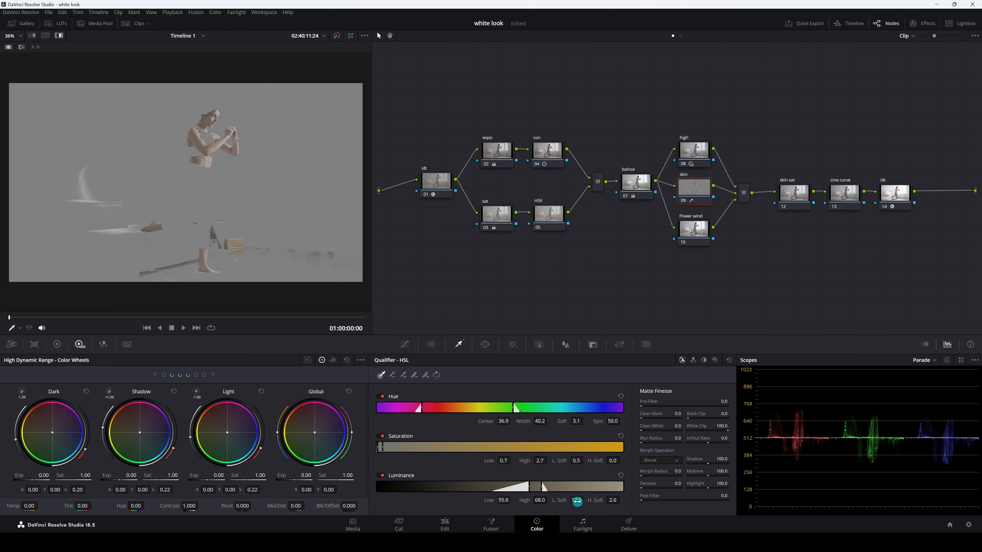
{"action": "left_click_drag", "start_coordinate": [577, 501], "coordinate": [671, 488]}
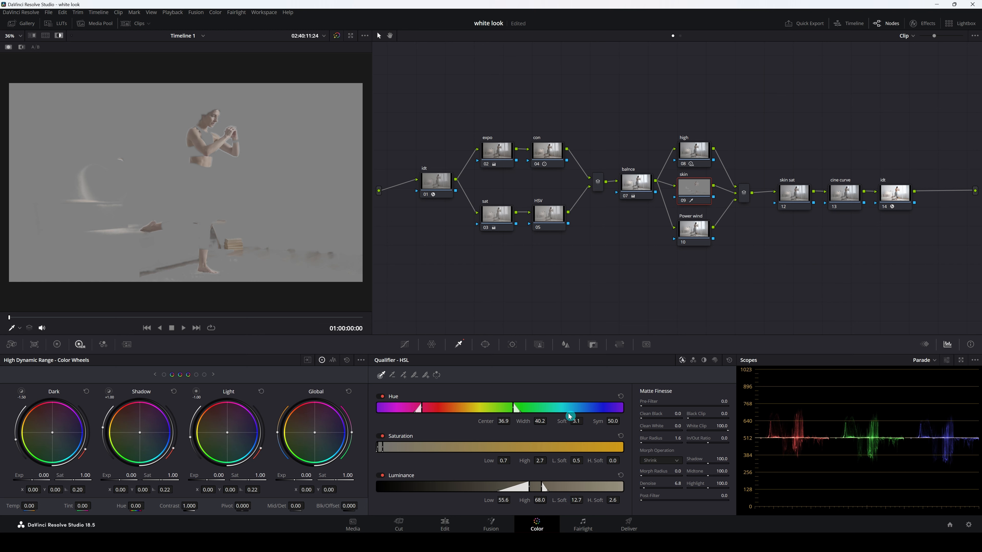
{"action": "left_click", "coordinate": [58, 36]}
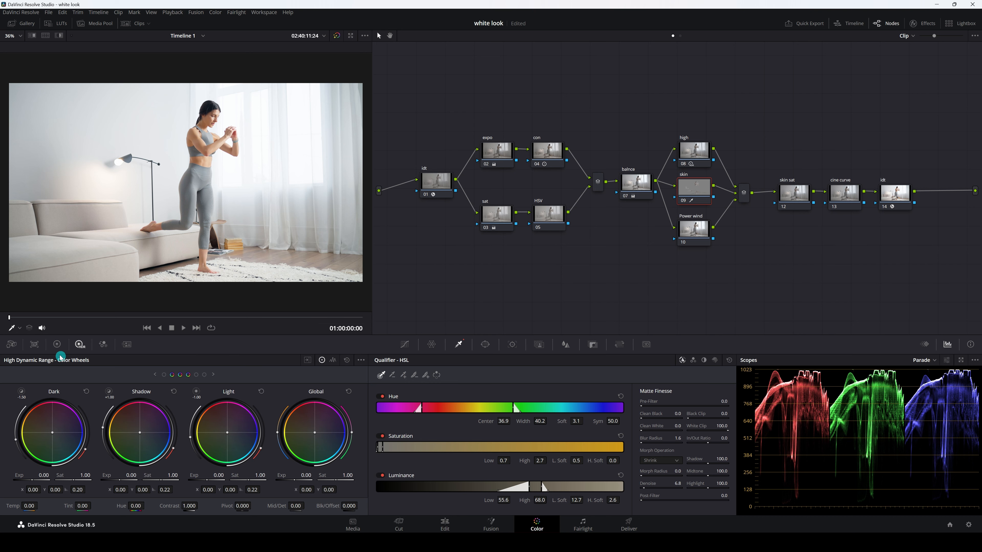
Brighten the keyed skin using the primary color bars, setting Gain to 1.06 luma, 1.06 red, 1.06 green and 1.07 blue.
{"action": "left_click", "coordinate": [57, 344]}
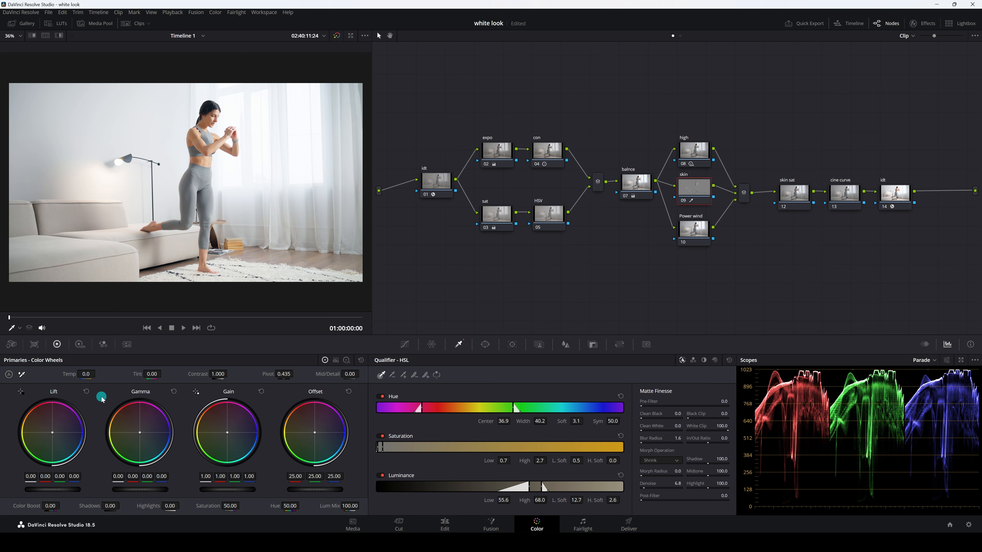
{"action": "left_click", "coordinate": [336, 363]}
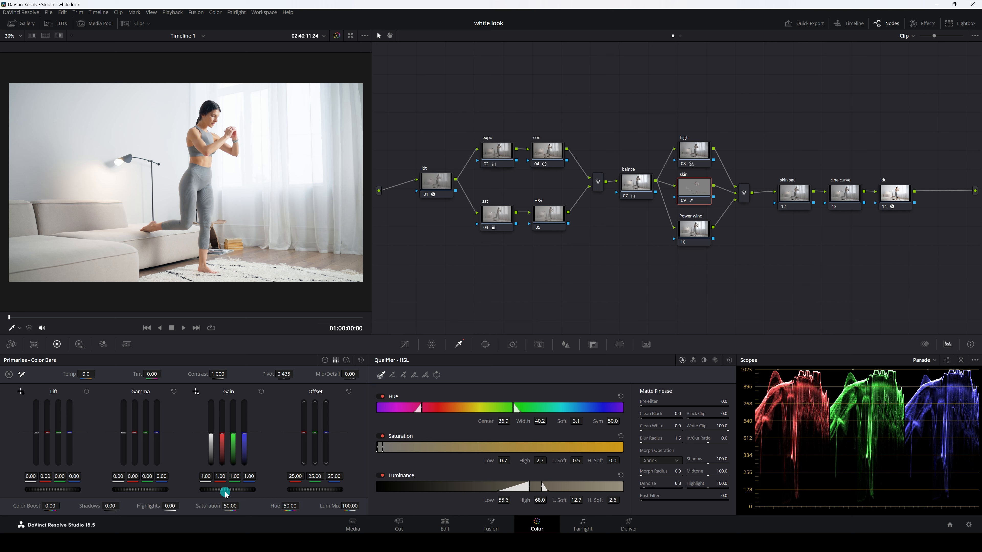
{"action": "left_click_drag", "start_coordinate": [221, 493], "coordinate": [233, 491]}
{"action": "left_click", "coordinate": [220, 476]}
{"action": "left_click_drag", "start_coordinate": [249, 477], "coordinate": [252, 477]}
{"action": "left_click_drag", "start_coordinate": [235, 479], "coordinate": [237, 478]}
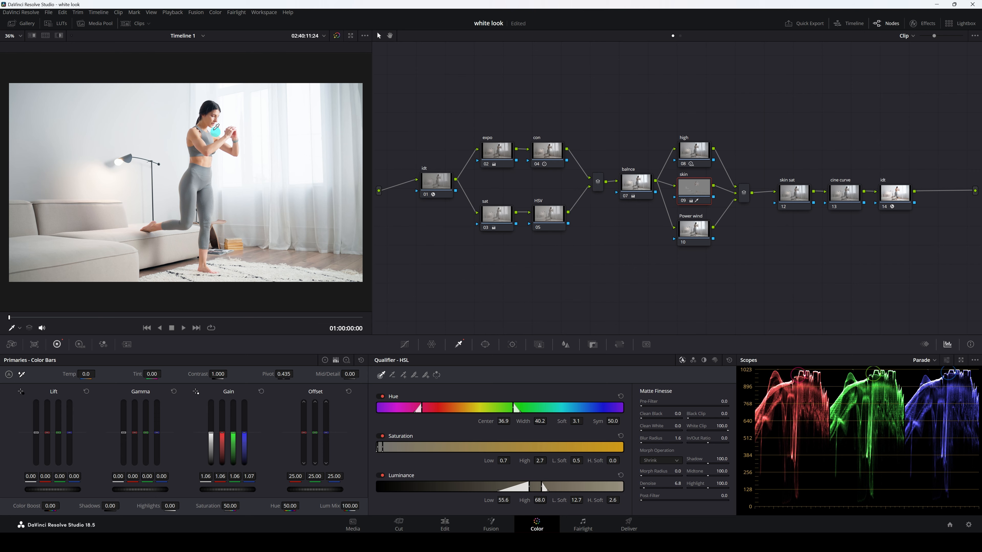
Inspect the woman's skin up close and in the full frame with the skin node off and on.
{"action": "scroll", "coordinate": [263, 133], "scroll_direction": "up", "scroll_amount": 1}
{"action": "scroll", "coordinate": [263, 133], "scroll_direction": "up", "scroll_amount": 2}
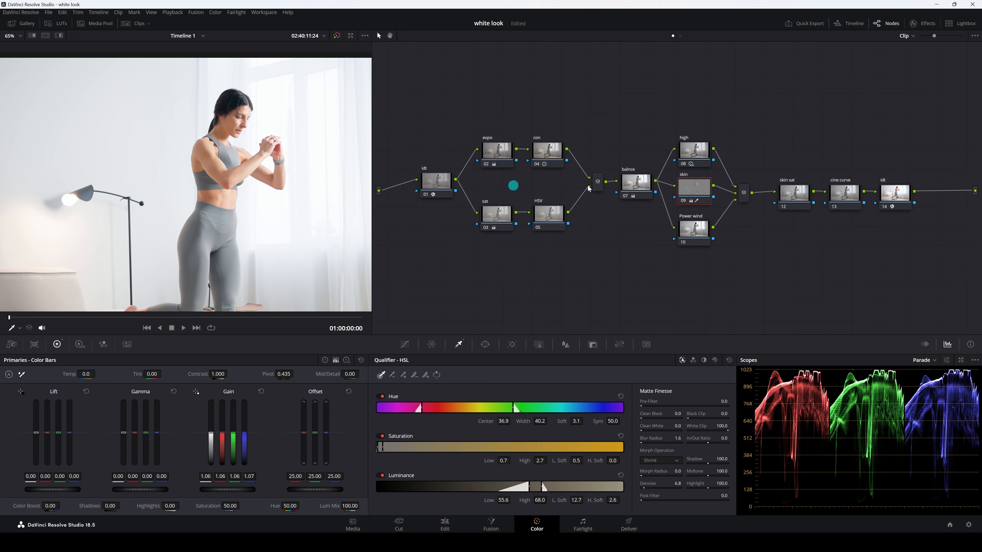
{"action": "left_click", "coordinate": [684, 201]}
{"action": "left_click", "coordinate": [684, 200]}
{"action": "left_click", "coordinate": [684, 200]}
{"action": "left_click", "coordinate": [684, 201]}
{"action": "scroll", "coordinate": [258, 201], "scroll_direction": "down", "scroll_amount": 3}
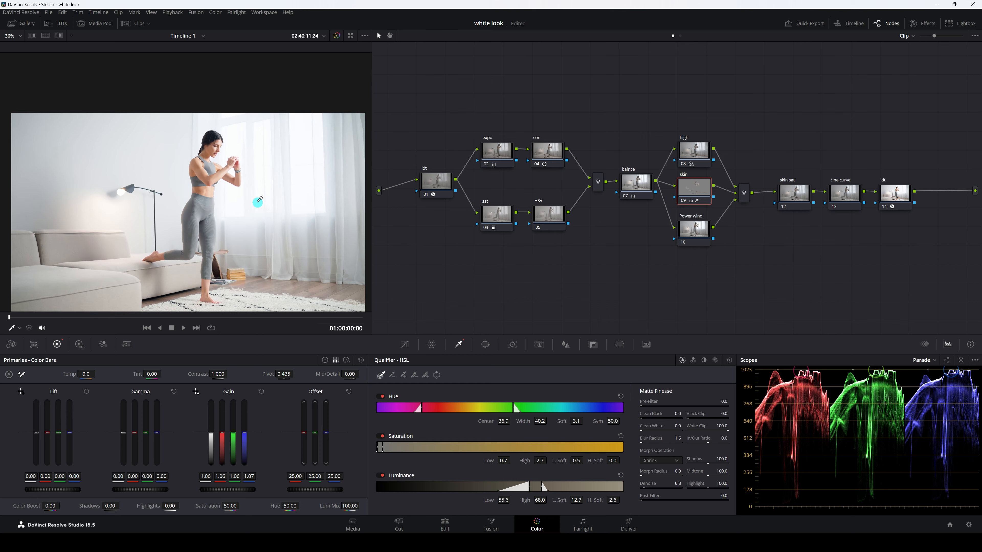
{"action": "left_click", "coordinate": [683, 201]}
{"action": "left_click", "coordinate": [683, 201]}
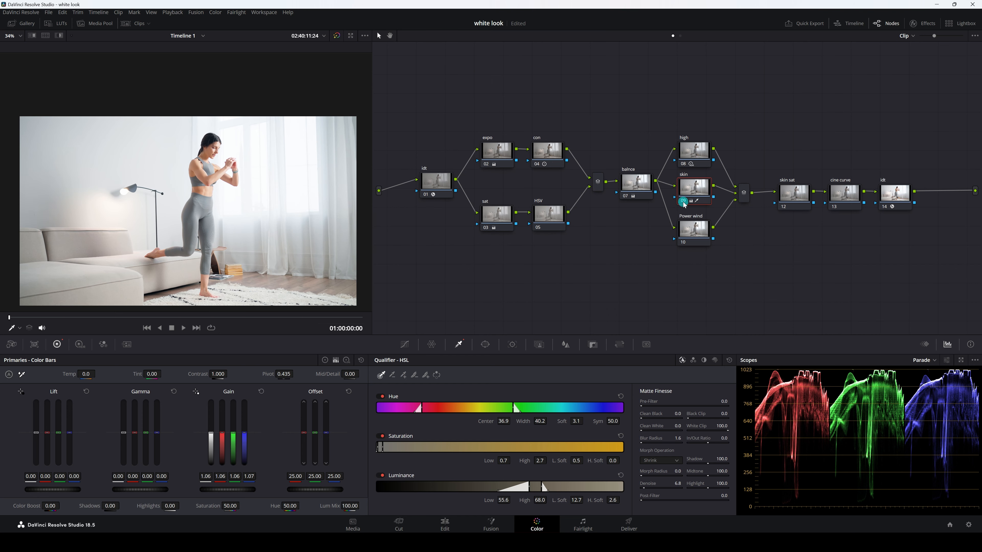
{"action": "left_click", "coordinate": [684, 201]}
{"action": "scroll", "coordinate": [272, 217], "scroll_direction": "down", "scroll_amount": 1}
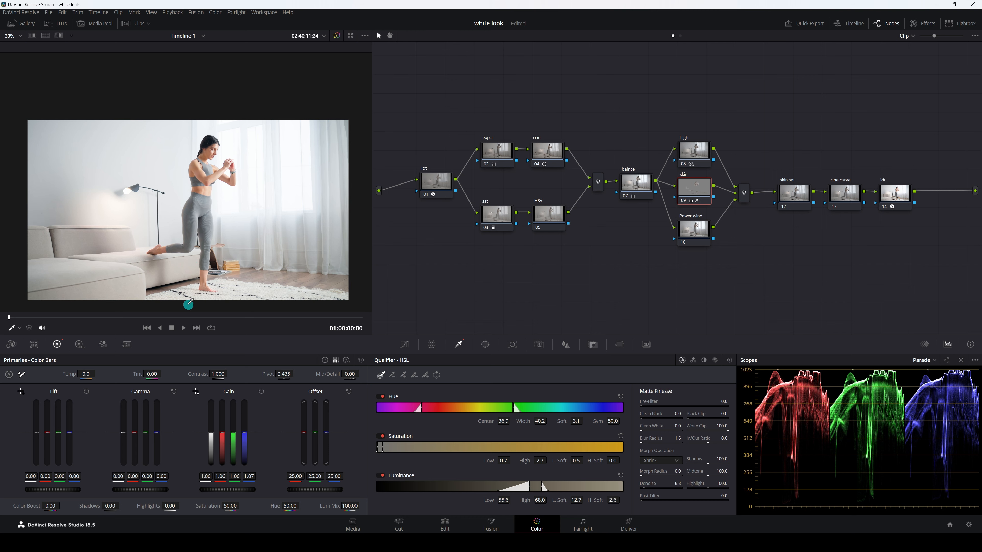
Play the clip to check the skin correction in motion, and return to the first frame.
{"action": "key", "text": "space"}
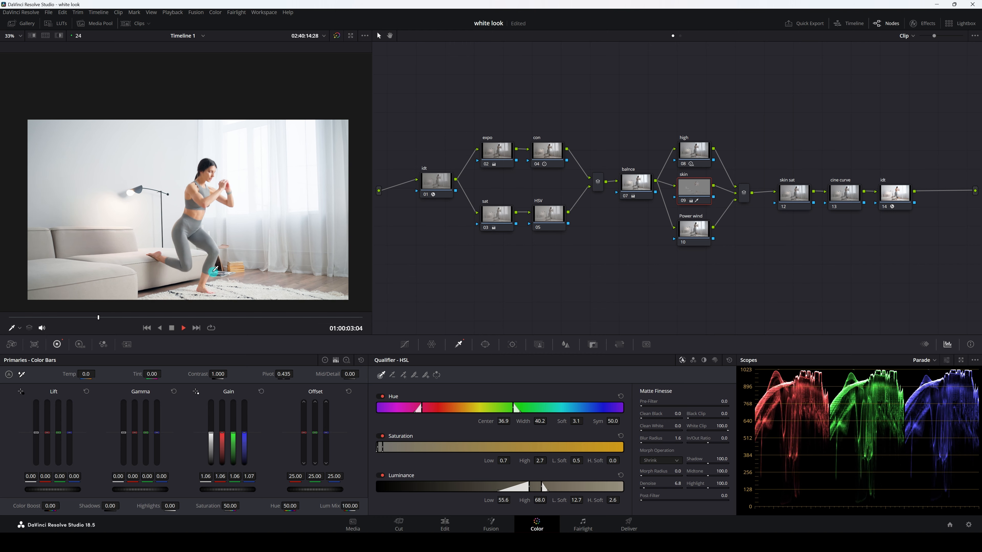
{"action": "scroll", "coordinate": [214, 223], "scroll_direction": "up", "scroll_amount": 1}
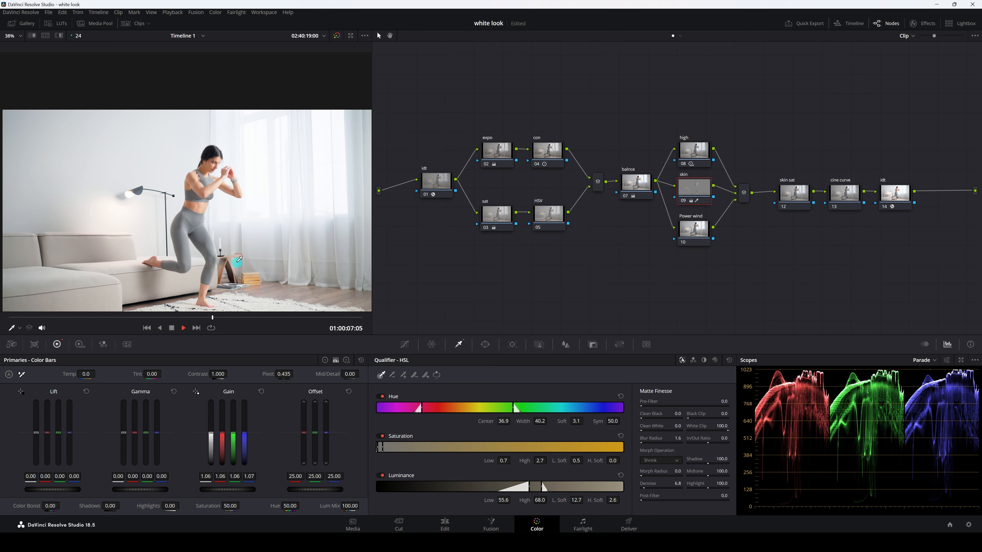
{"action": "scroll", "coordinate": [239, 260], "scroll_direction": "down", "scroll_amount": 1}
{"action": "left_click_drag", "start_coordinate": [242, 320], "coordinate": [9, 324]}
{"action": "scroll", "coordinate": [242, 233], "scroll_direction": "down", "scroll_amount": 1}
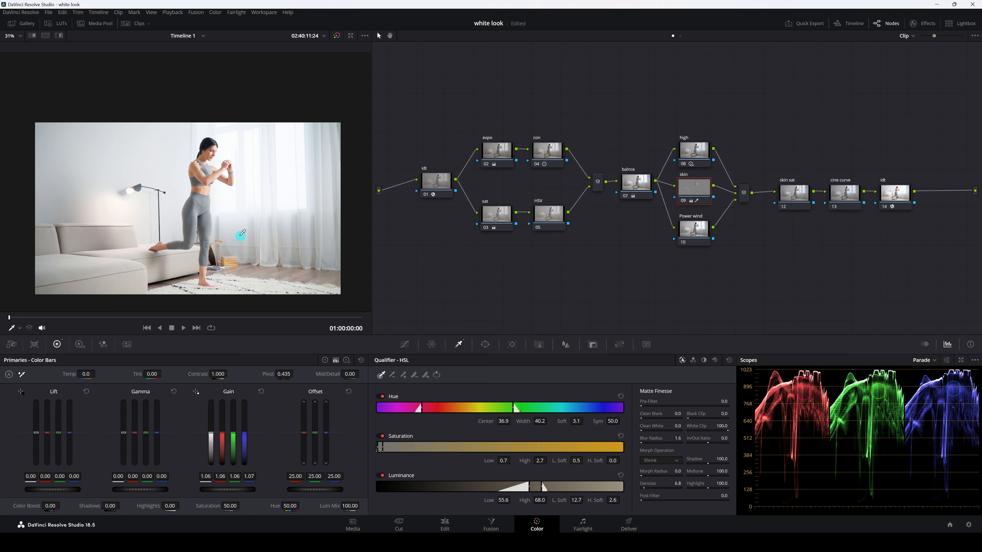
Compare the first frame again with the skin node off and on, leaving the node enabled.
{"action": "left_click", "coordinate": [685, 204]}
{"action": "left_click", "coordinate": [685, 203]}
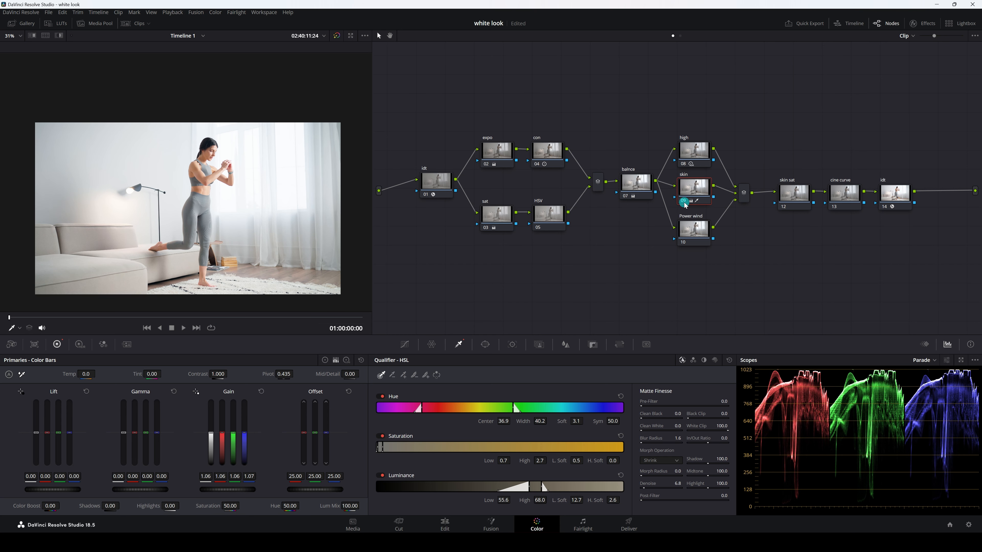
{"action": "left_click", "coordinate": [685, 203]}
{"action": "left_click", "coordinate": [685, 204]}
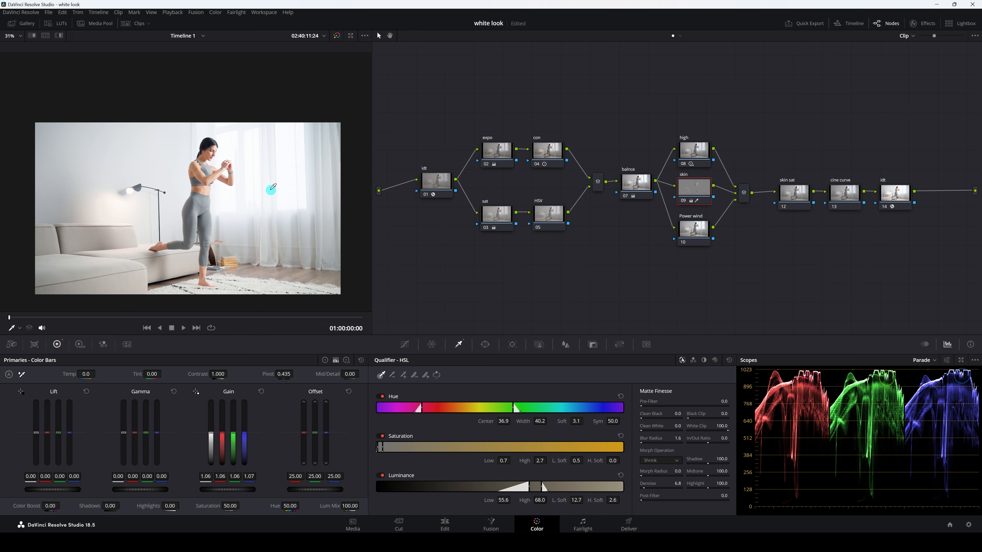
{"action": "scroll", "coordinate": [270, 189], "scroll_direction": "up", "scroll_amount": 1}
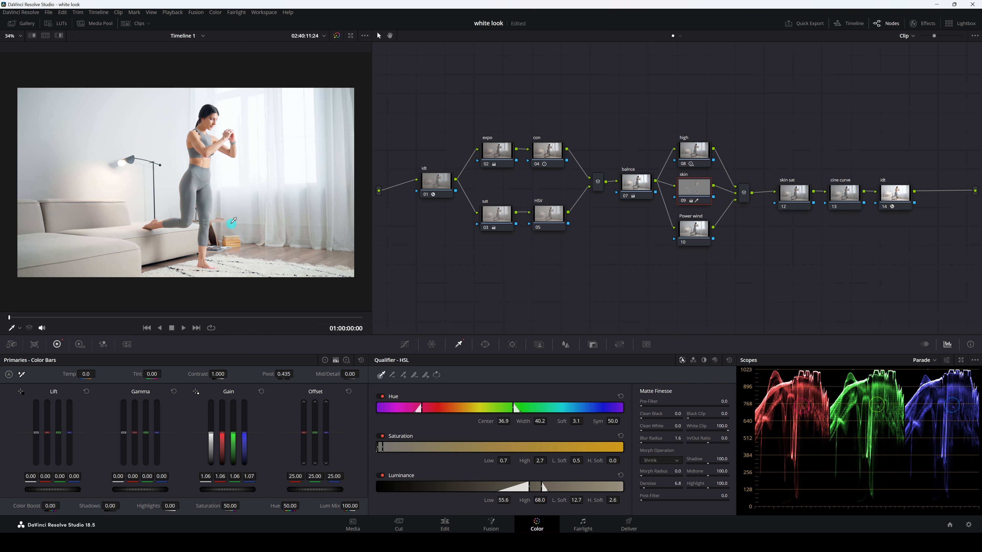
On the Power wind node, add a tall circle window over the wall and sofa beside the lamp, about size 37, aspect 18 and softness 34.5.
{"action": "left_click", "coordinate": [699, 232]}
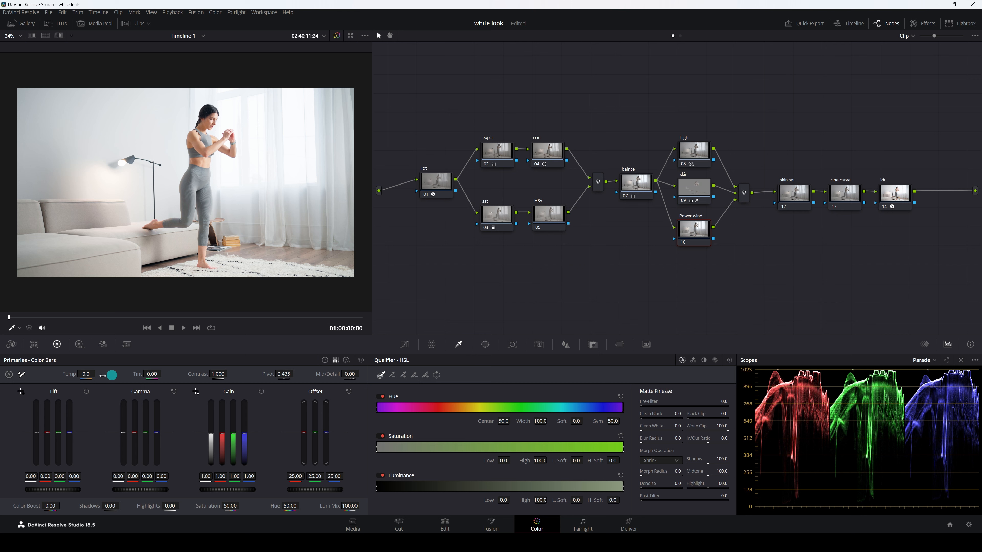
{"action": "left_click", "coordinate": [325, 363]}
{"action": "left_click", "coordinate": [485, 345]}
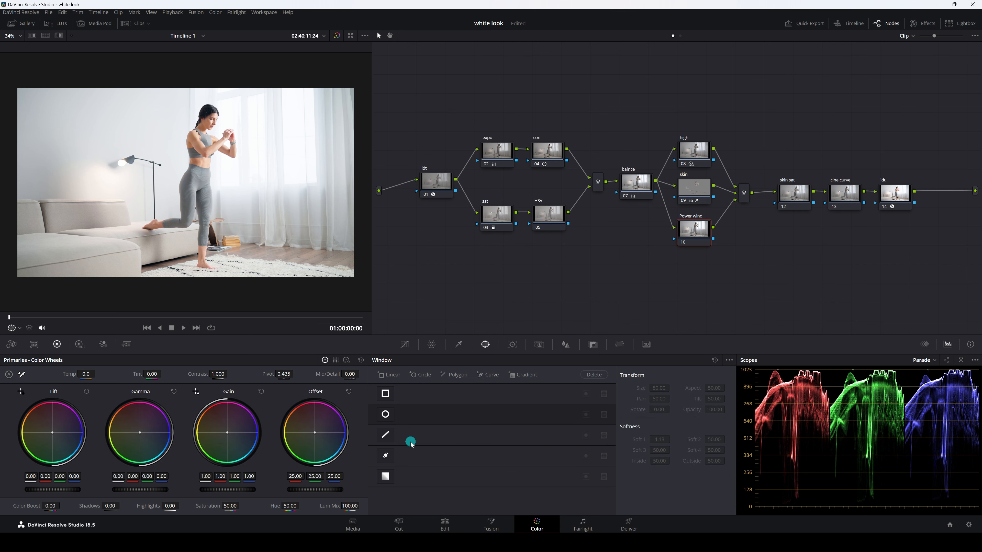
{"action": "left_click", "coordinate": [386, 414]}
{"action": "left_click_drag", "start_coordinate": [186, 184], "coordinate": [64, 155]}
{"action": "scroll", "coordinate": [86, 178], "scroll_direction": "down", "scroll_amount": 1}
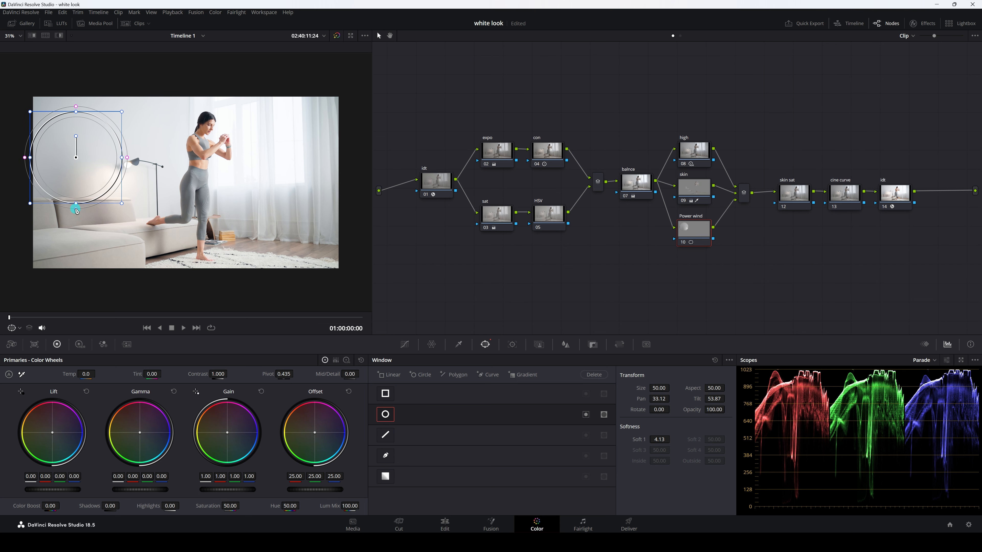
{"action": "left_click_drag", "start_coordinate": [75, 209], "coordinate": [75, 250]}
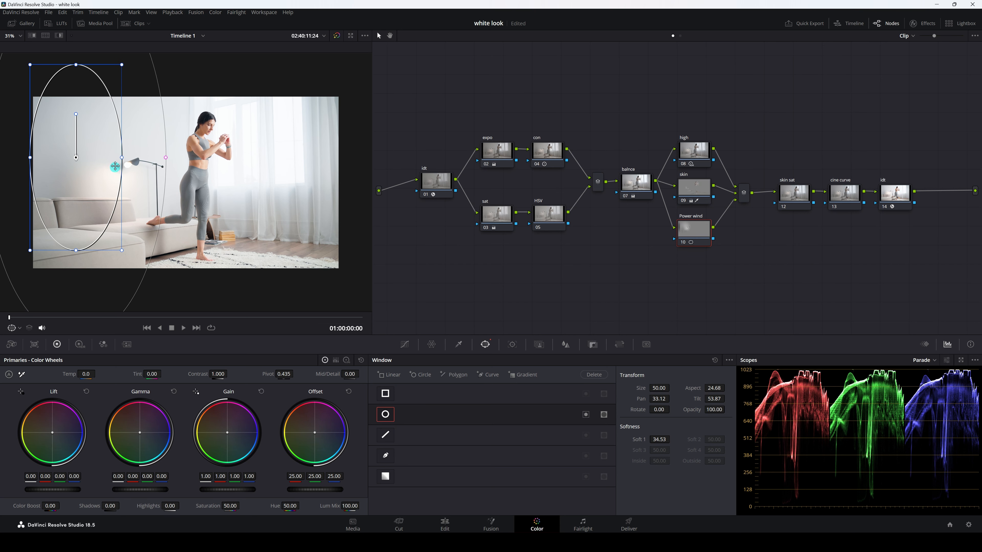
{"action": "left_click_drag", "start_coordinate": [122, 158], "coordinate": [64, 175]}
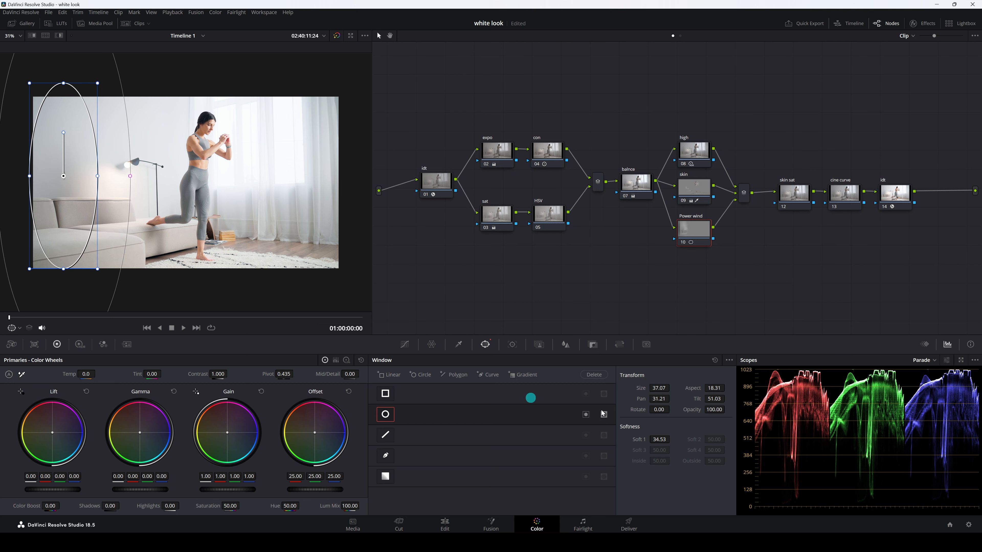
Soften the Power wind circle window to about 39, and brighten the area with Gain 1.06 and Gamma 0.01.
{"action": "left_click_drag", "start_coordinate": [661, 440], "coordinate": [743, 444]}
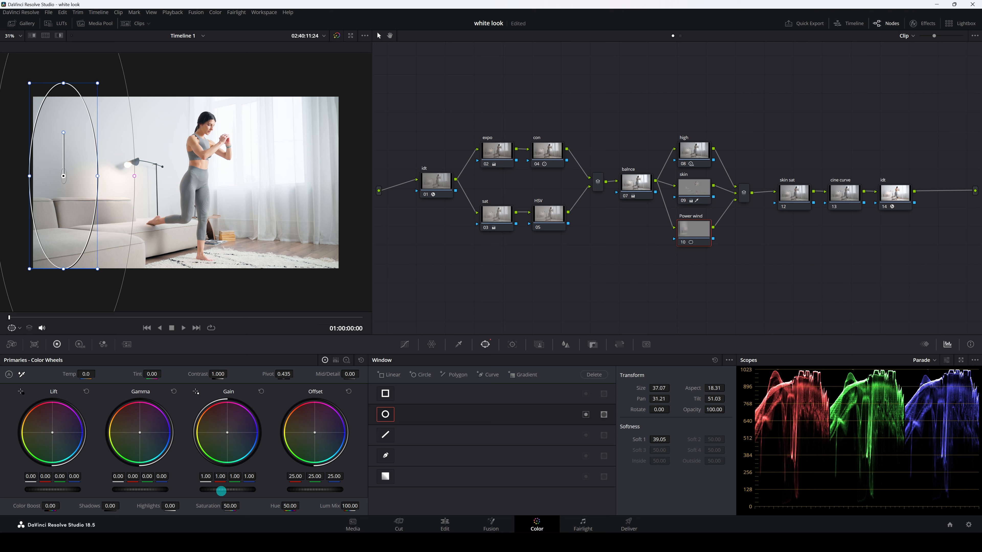
{"action": "left_click_drag", "start_coordinate": [221, 491], "coordinate": [252, 490]}
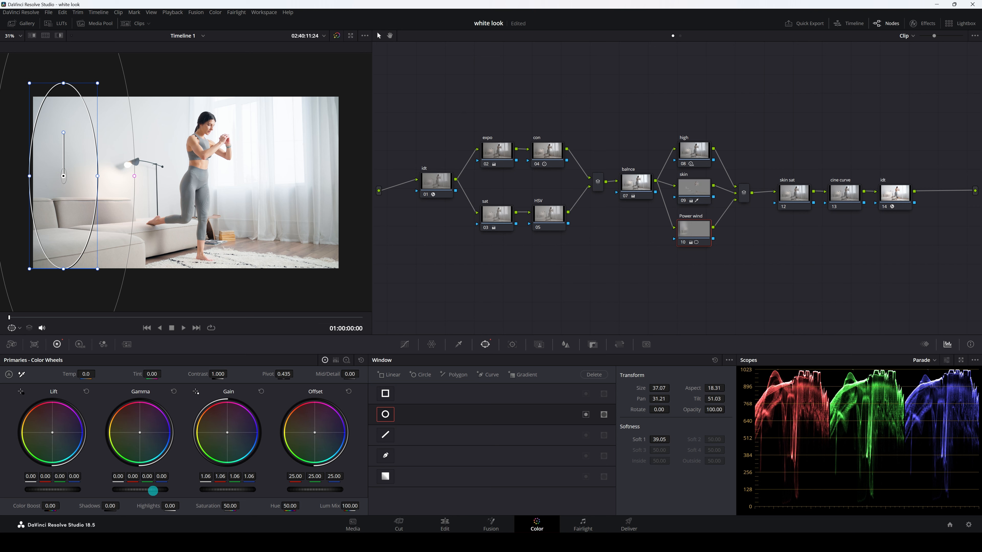
{"action": "left_click_drag", "start_coordinate": [153, 491], "coordinate": [167, 487]}
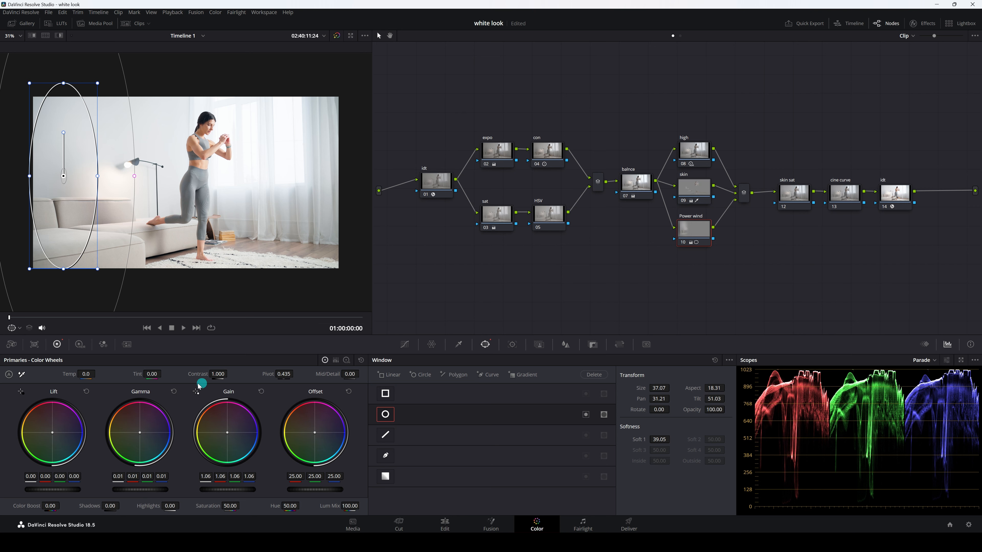
Hide the window outline in the viewer and compare the frame with the Power wind node off and on, leaving it enabled.
{"action": "left_click", "coordinate": [682, 243]}
{"action": "left_click", "coordinate": [682, 242]}
{"action": "left_click", "coordinate": [682, 243]}
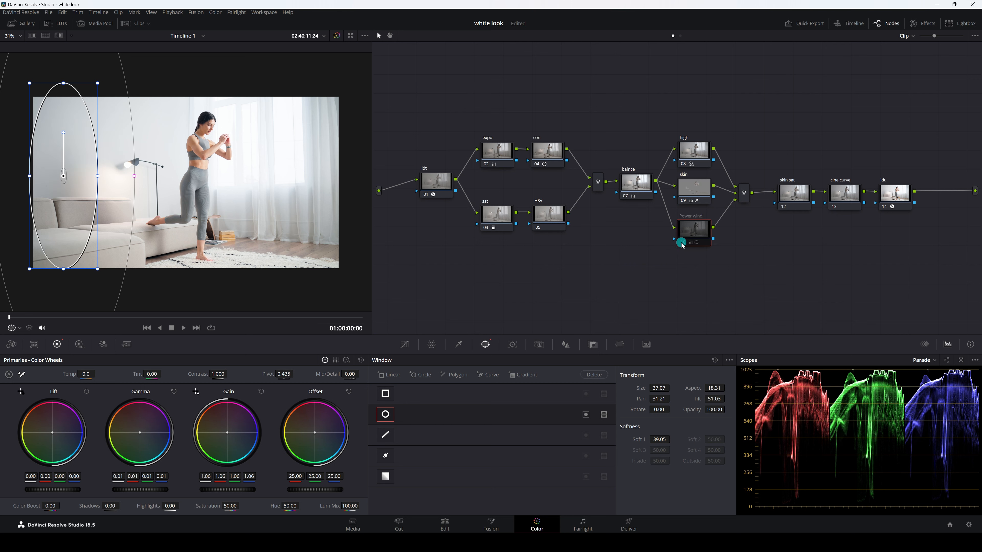
{"action": "left_click", "coordinate": [18, 328]}
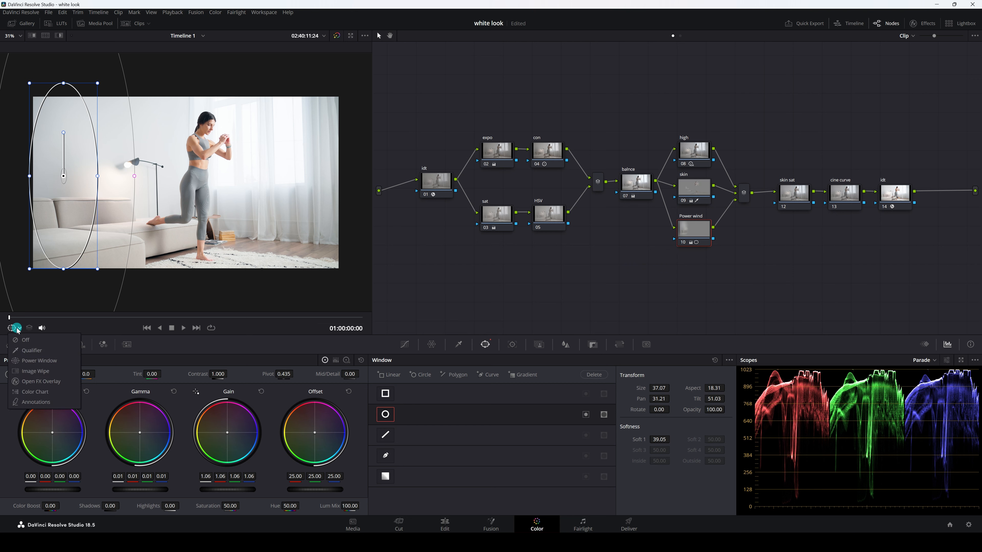
{"action": "left_click", "coordinate": [24, 340]}
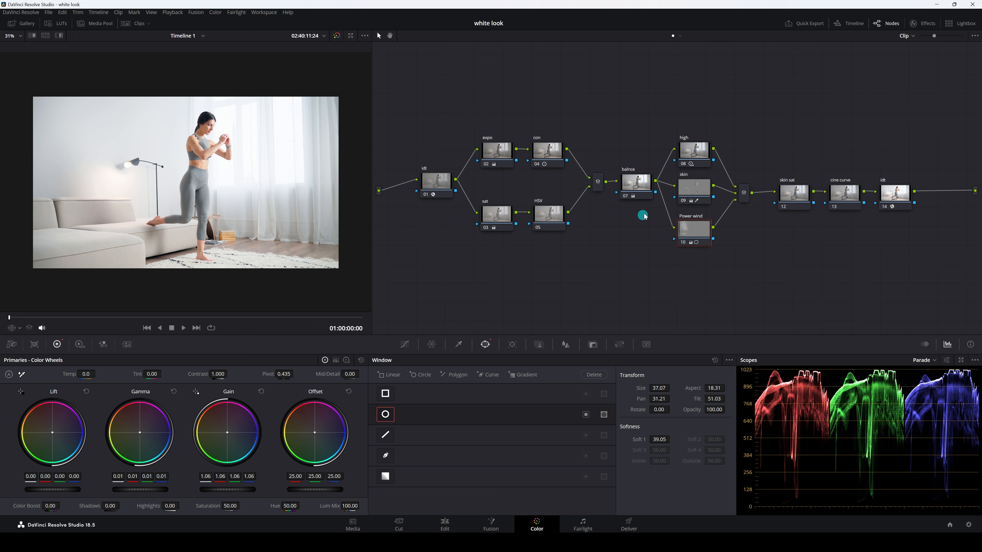
{"action": "left_click", "coordinate": [682, 242]}
{"action": "left_click", "coordinate": [682, 243]}
{"action": "left_click", "coordinate": [682, 243]}
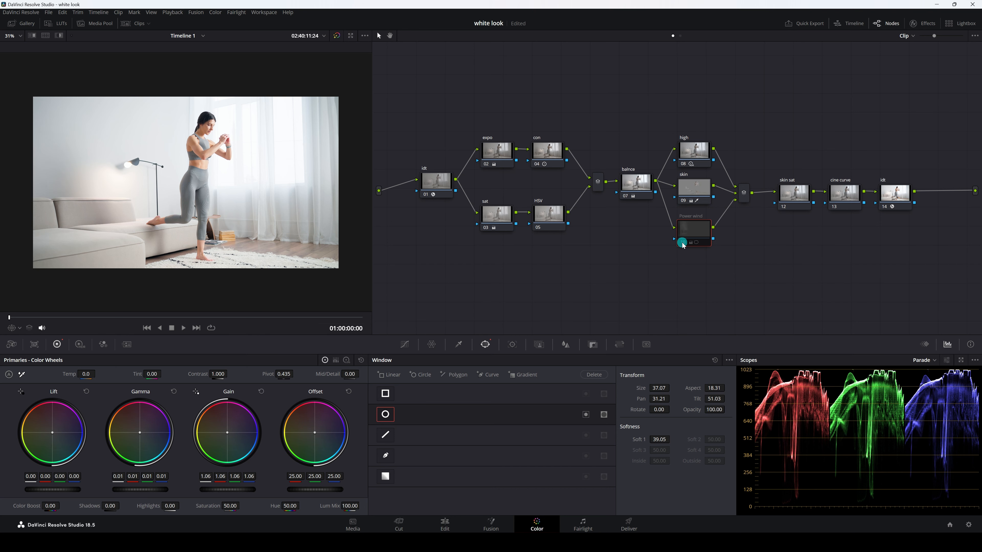
{"action": "left_click", "coordinate": [682, 242]}
{"action": "scroll", "coordinate": [270, 210], "scroll_direction": "up", "scroll_amount": 1}
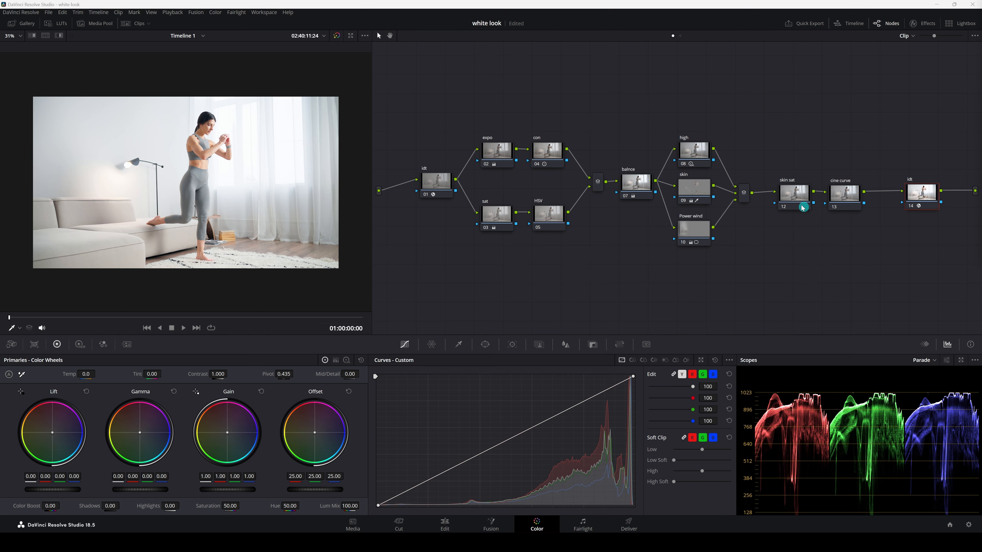
On the skin sat node, sample the woman's skin for the Hue Vs Sat curve and raise that hue's saturation to about 1.15.
{"action": "left_click", "coordinate": [803, 208]}
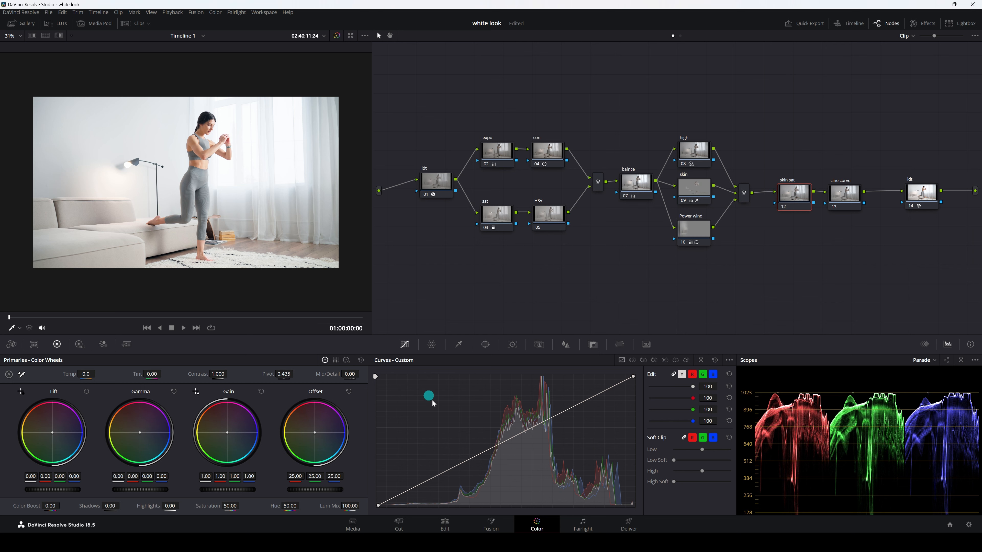
{"action": "left_click", "coordinate": [644, 360]}
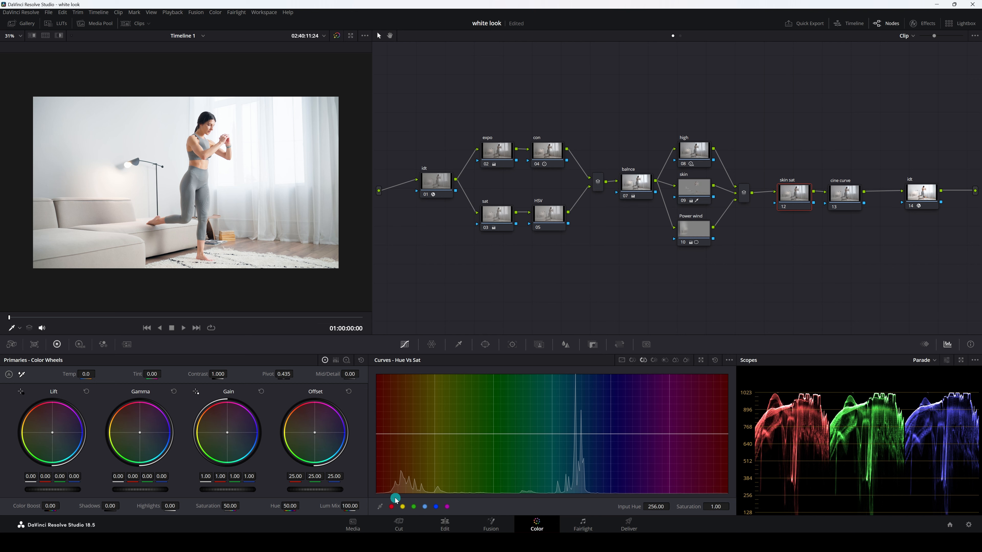
{"action": "scroll", "coordinate": [161, 120], "scroll_direction": "up", "scroll_amount": 2}
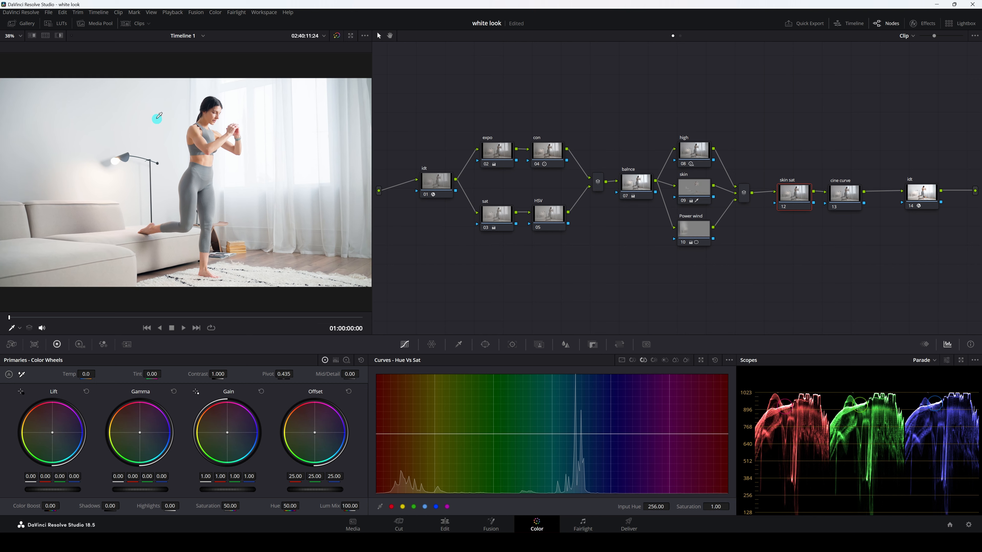
{"action": "left_click", "coordinate": [204, 134]}
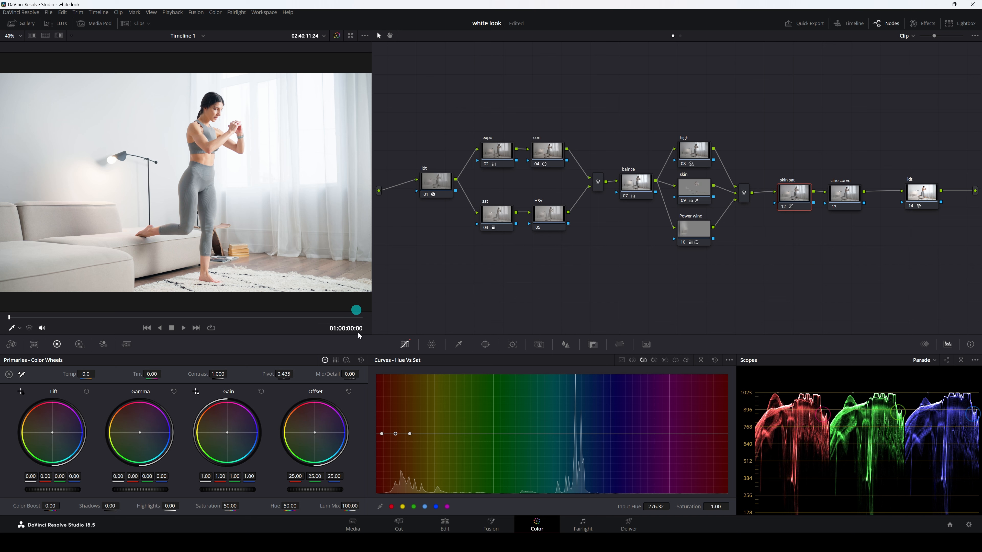
{"action": "left_click", "coordinate": [396, 433]}
{"action": "left_click_drag", "start_coordinate": [398, 428], "coordinate": [397, 429]}
Compare the woman's skin up close with the skin sat node off and on, and return to the full frame.
{"action": "scroll", "coordinate": [228, 133], "scroll_direction": "up", "scroll_amount": 4}
{"action": "scroll", "coordinate": [223, 165], "scroll_direction": "up", "scroll_amount": 2}
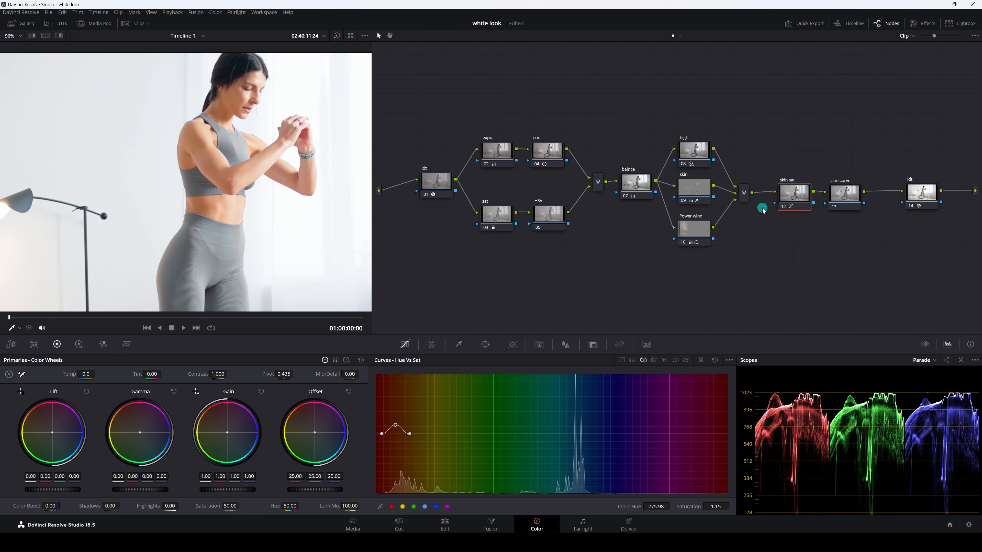
{"action": "left_click", "coordinate": [783, 206]}
{"action": "left_click", "coordinate": [783, 207]}
{"action": "left_click", "coordinate": [783, 207]}
{"action": "left_click", "coordinate": [783, 207]}
{"action": "key", "text": "shift+z"}
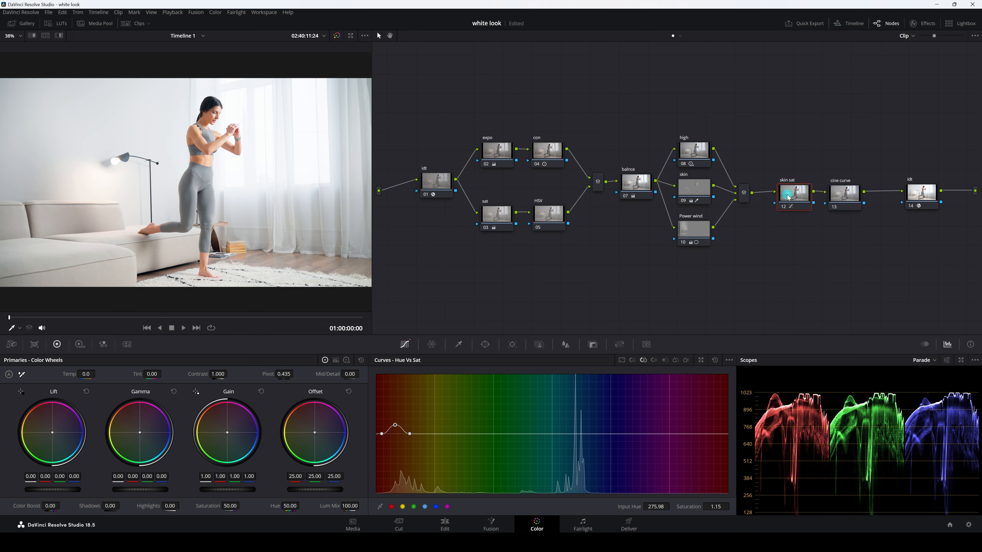
On the cine curve node, lower the custom curve's white point to about three-quarters height and bow its spline handle upward to keep the midtones bright.
{"action": "left_click", "coordinate": [849, 199]}
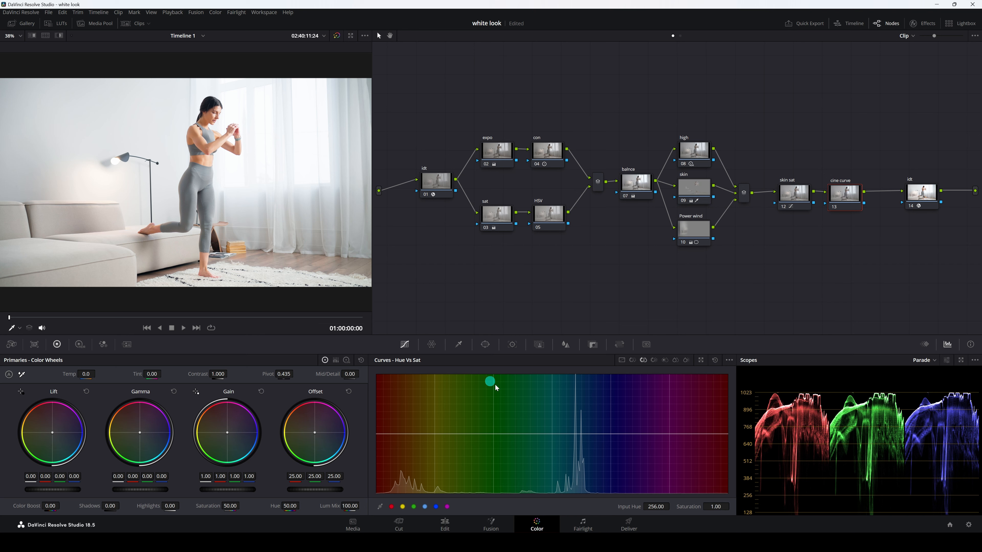
{"action": "left_click", "coordinate": [622, 360]}
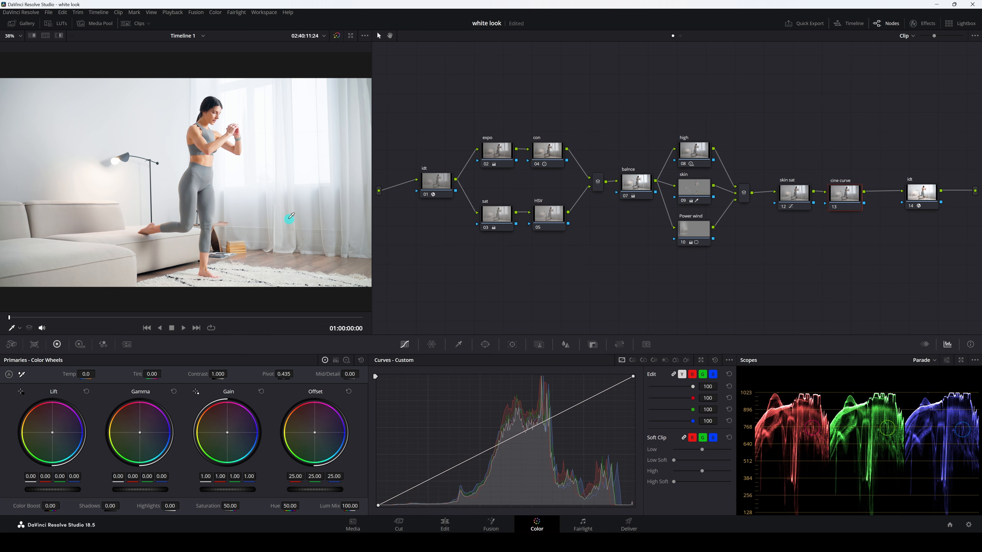
{"action": "scroll", "coordinate": [228, 198], "scroll_direction": "down", "scroll_amount": 1}
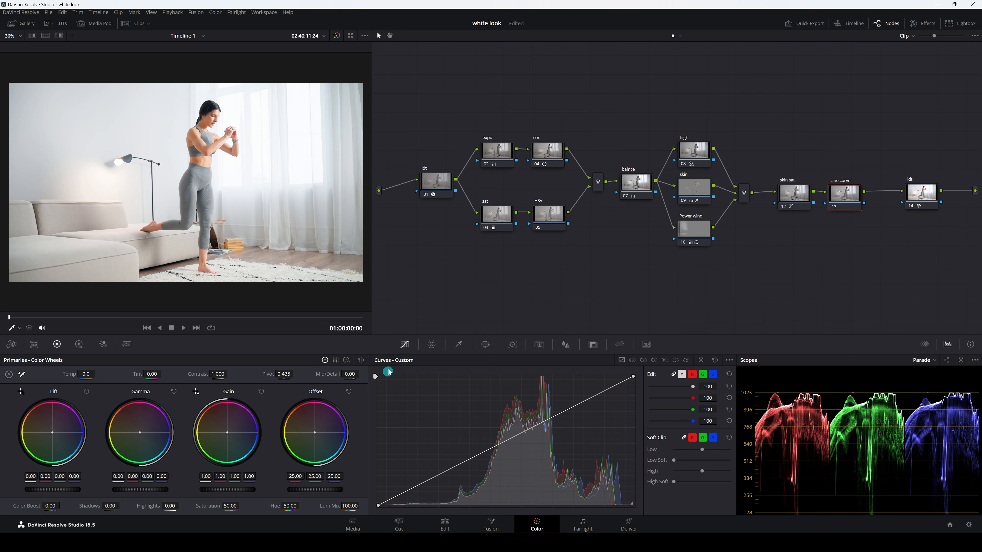
{"action": "left_click", "coordinate": [729, 360]}
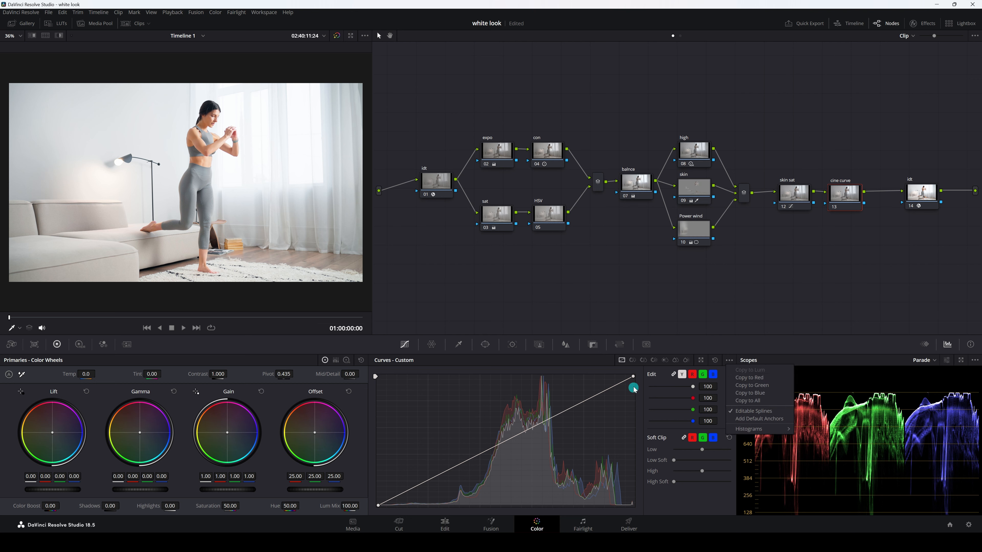
{"action": "left_click", "coordinate": [633, 377]}
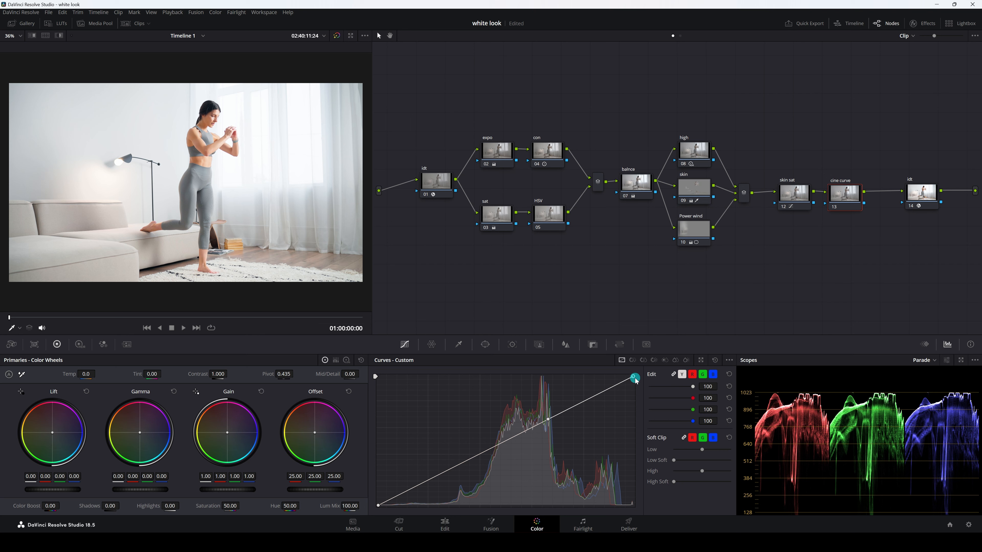
{"action": "left_click_drag", "start_coordinate": [636, 380], "coordinate": [638, 405]}
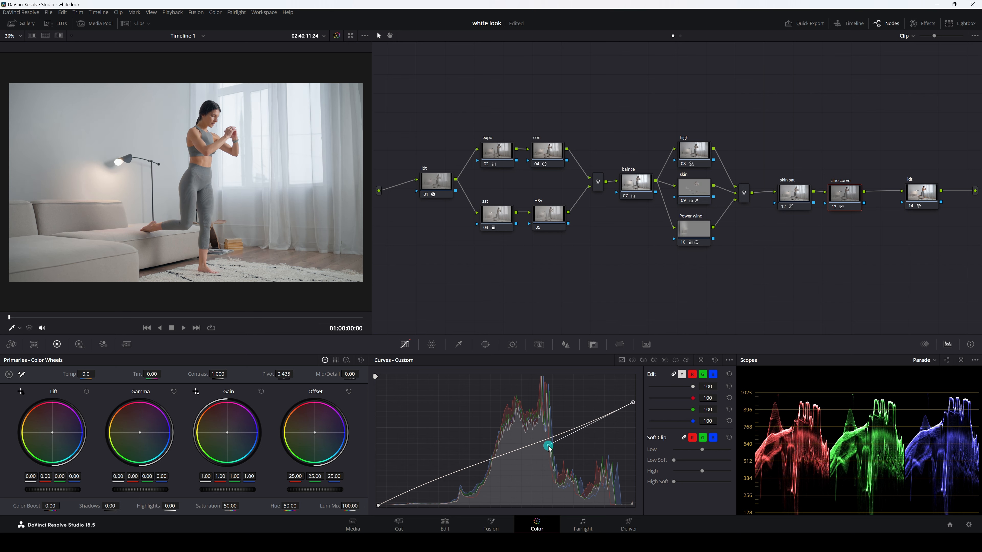
{"action": "left_click_drag", "start_coordinate": [549, 448], "coordinate": [545, 422]}
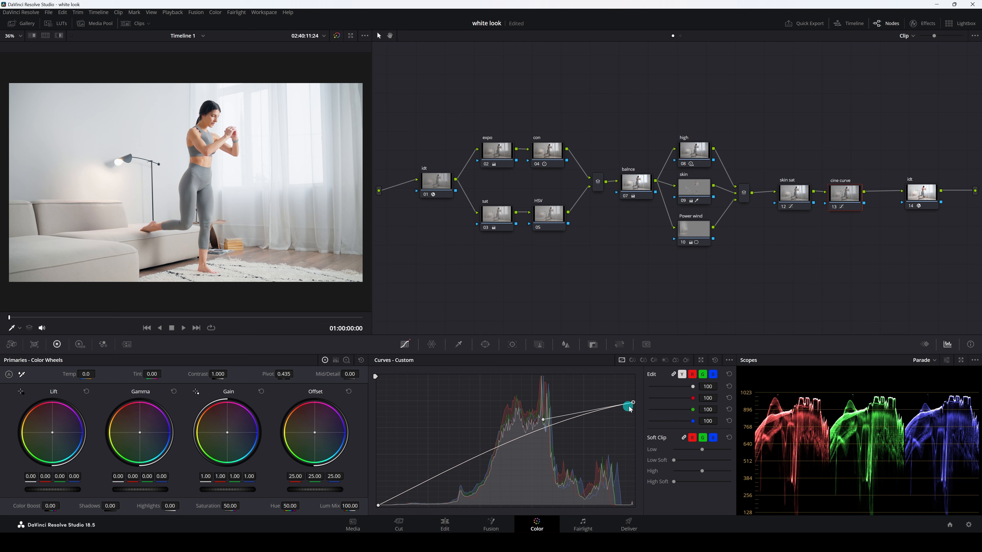
{"action": "left_click_drag", "start_coordinate": [634, 404], "coordinate": [633, 409]}
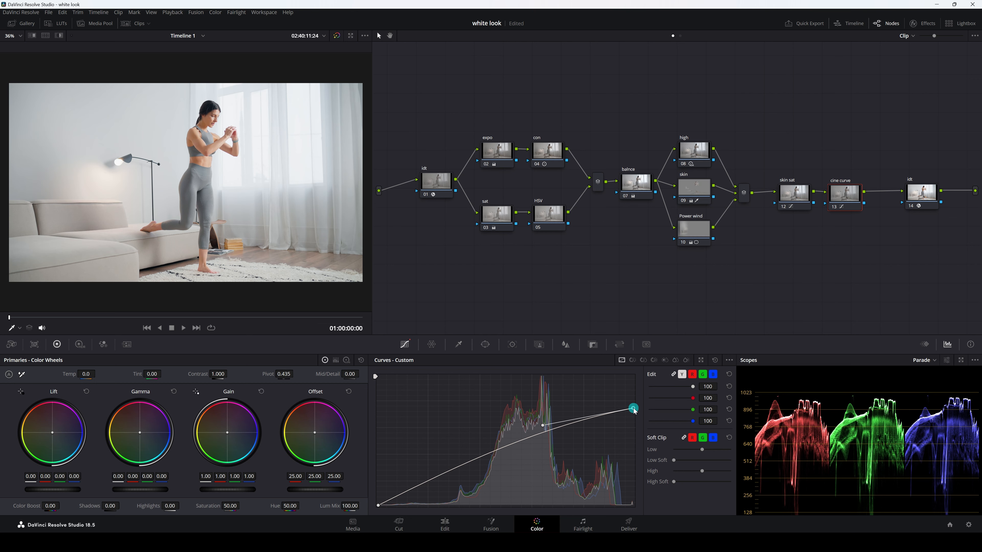
{"action": "left_click_drag", "start_coordinate": [544, 427], "coordinate": [549, 425]}
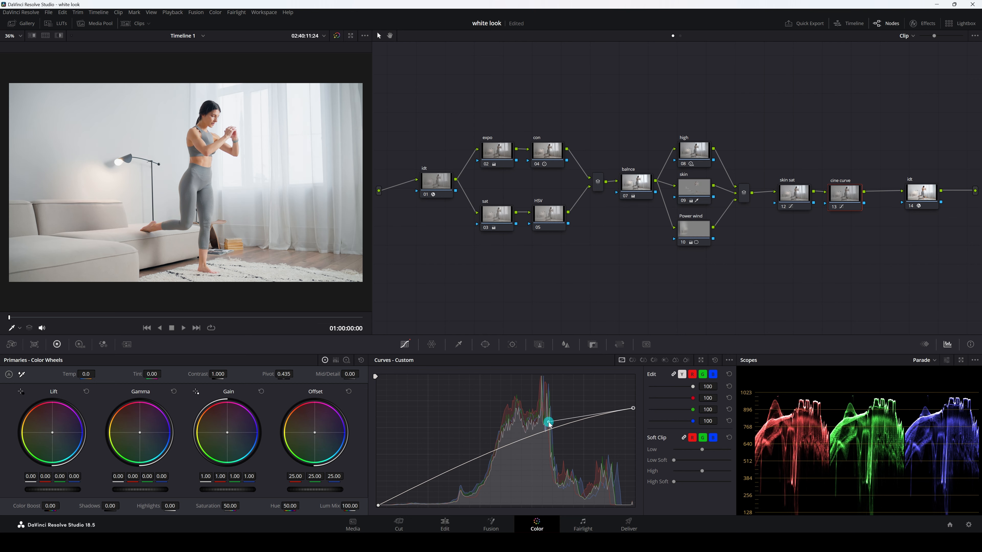
Raise the custom curve's black point slightly, pull its handle down a little and fine-tune the white point's handle.
{"action": "left_click", "coordinate": [378, 507]}
{"action": "left_click_drag", "start_coordinate": [378, 506], "coordinate": [379, 503]}
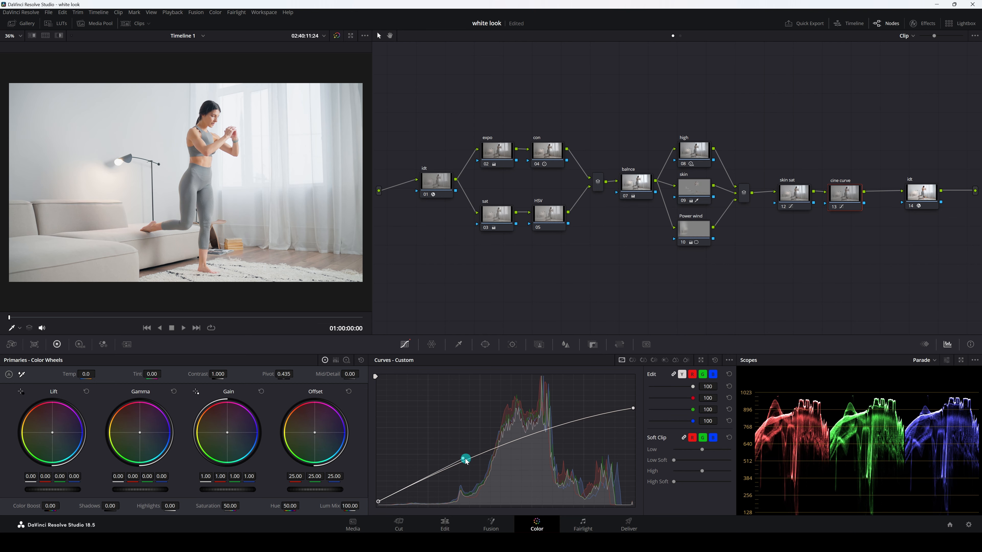
{"action": "left_click_drag", "start_coordinate": [463, 460], "coordinate": [472, 469]}
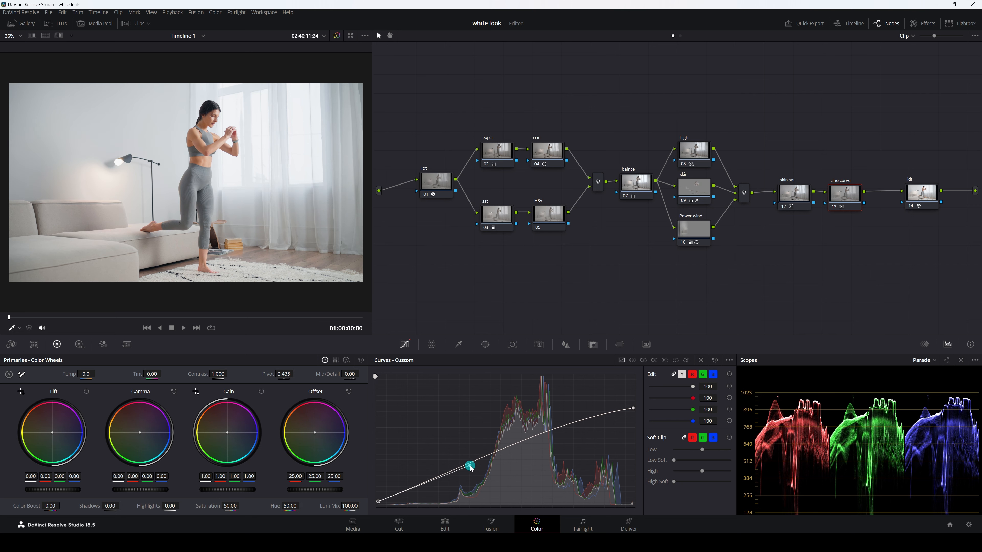
{"action": "left_click", "coordinate": [633, 408]}
{"action": "left_click_drag", "start_coordinate": [634, 411], "coordinate": [556, 423]}
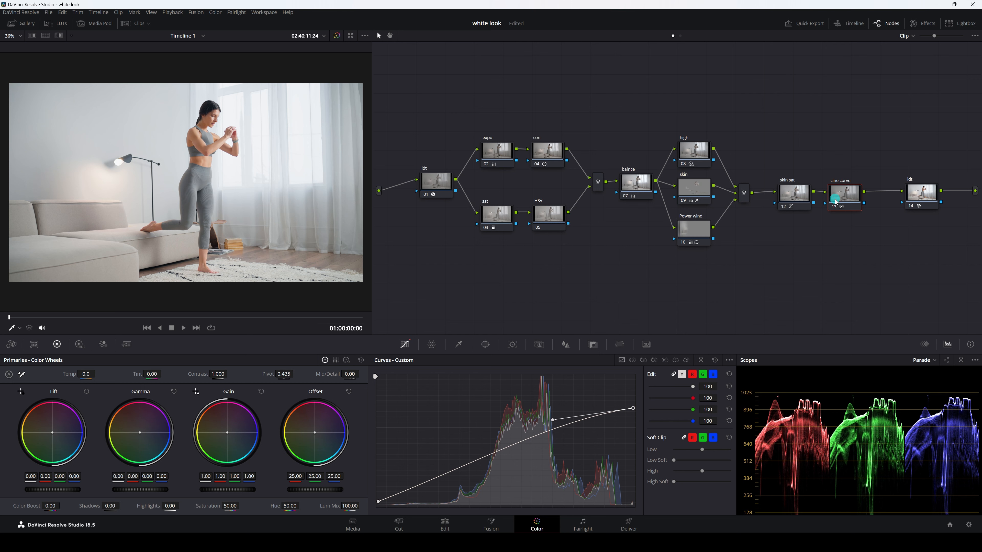
Compare the frame with the cine curve node off and on several times, leaving the node enabled.
{"action": "left_click", "coordinate": [835, 207]}
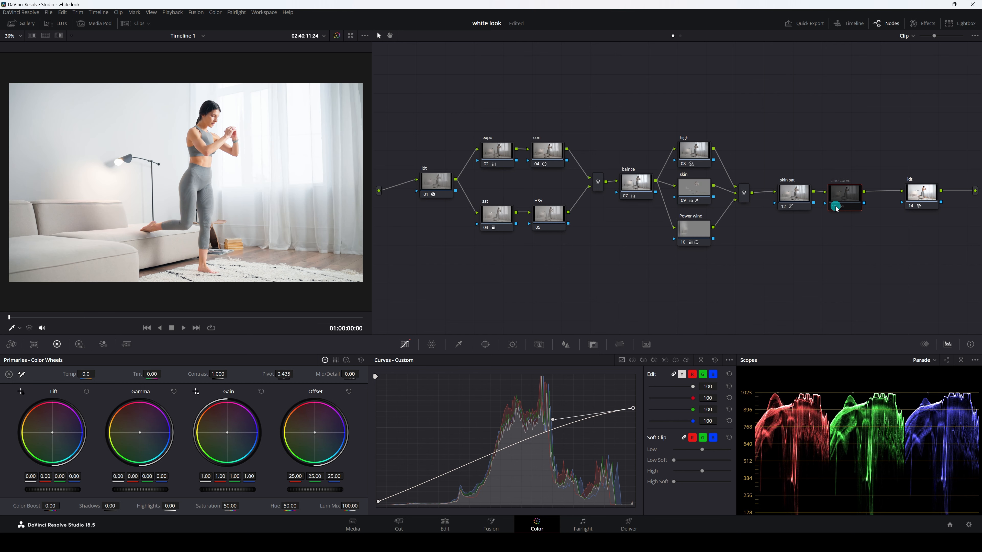
{"action": "left_click", "coordinate": [835, 207]}
{"action": "left_click", "coordinate": [835, 206]}
{"action": "left_click", "coordinate": [835, 208]}
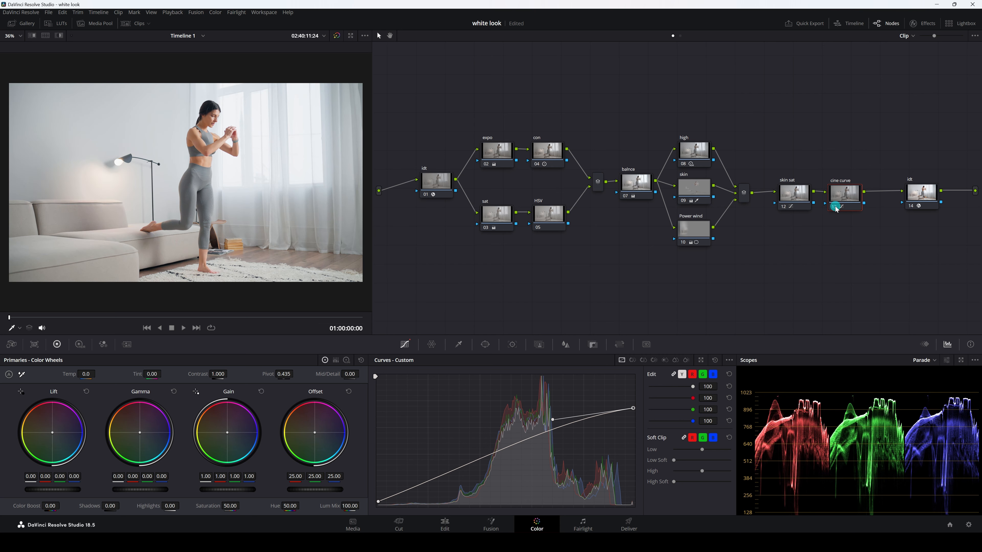
{"action": "left_click", "coordinate": [835, 206]}
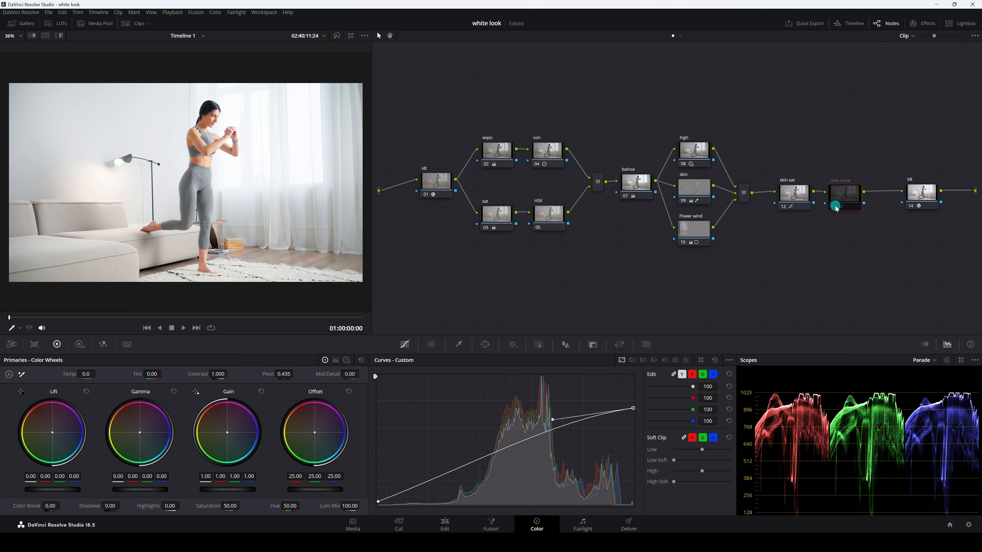
{"action": "left_click", "coordinate": [835, 207]}
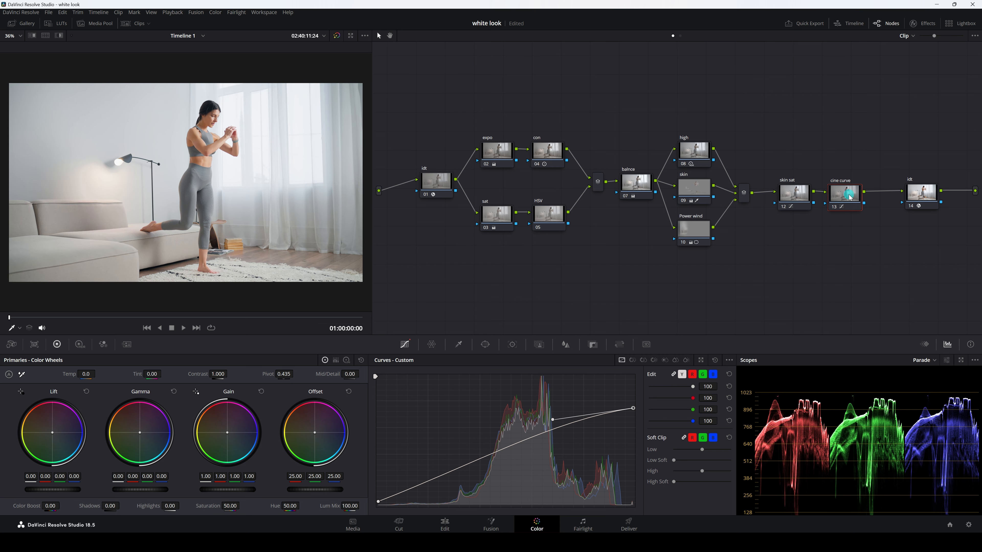
Add a serial node after cine curve, place it below the main node row and label it "globe".
{"action": "key", "text": "alt+s"}
{"action": "left_click_drag", "start_coordinate": [895, 223], "coordinate": [884, 249]}
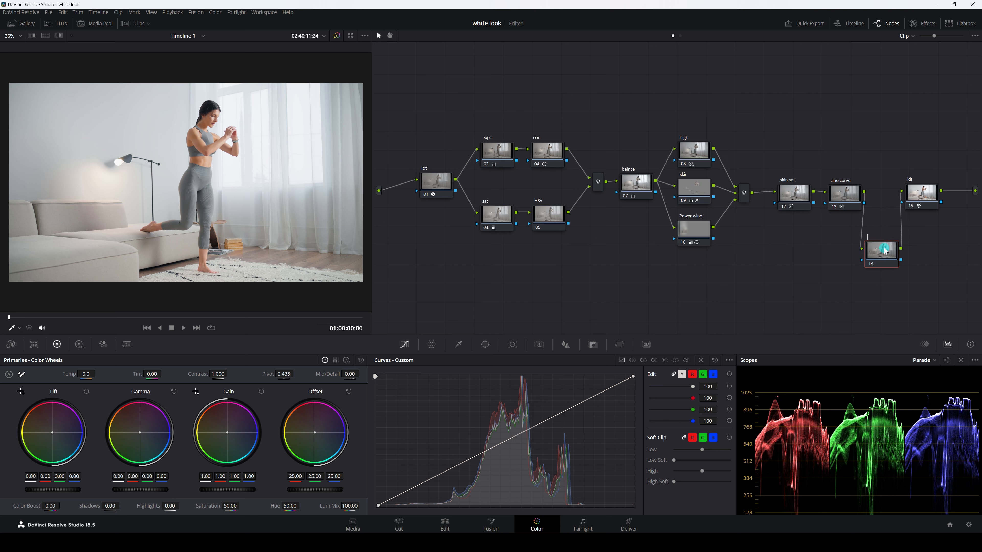
{"action": "type", "text": "globe"}
{"action": "left_click", "coordinate": [276, 363]}
Set the globe node's Contrast to about 1.038 and Pivot to about 0.461.
{"action": "left_click", "coordinate": [219, 374]}
{"action": "left_click_drag", "start_coordinate": [219, 375], "coordinate": [221, 375]}
{"action": "left_click", "coordinate": [293, 371]}
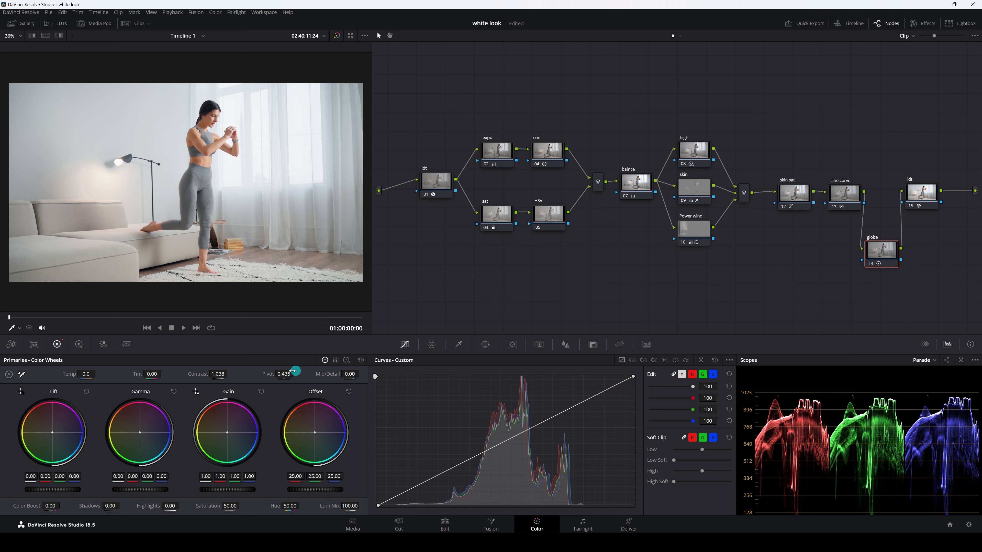
Compare the full frame with the globe node off and on, leave it enabled and select the cine curve node.
{"action": "scroll", "coordinate": [232, 238], "scroll_direction": "down", "scroll_amount": 2}
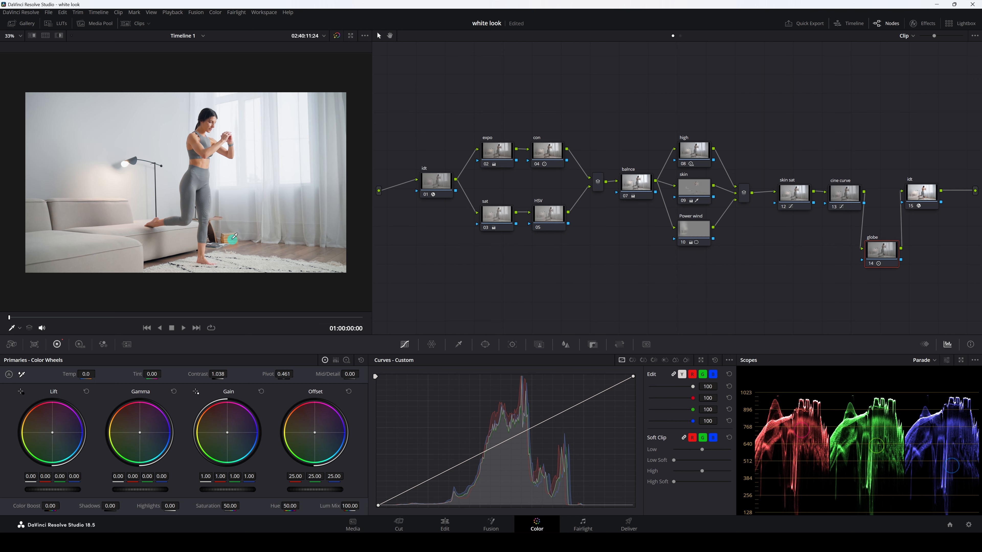
{"action": "left_click", "coordinate": [871, 265]}
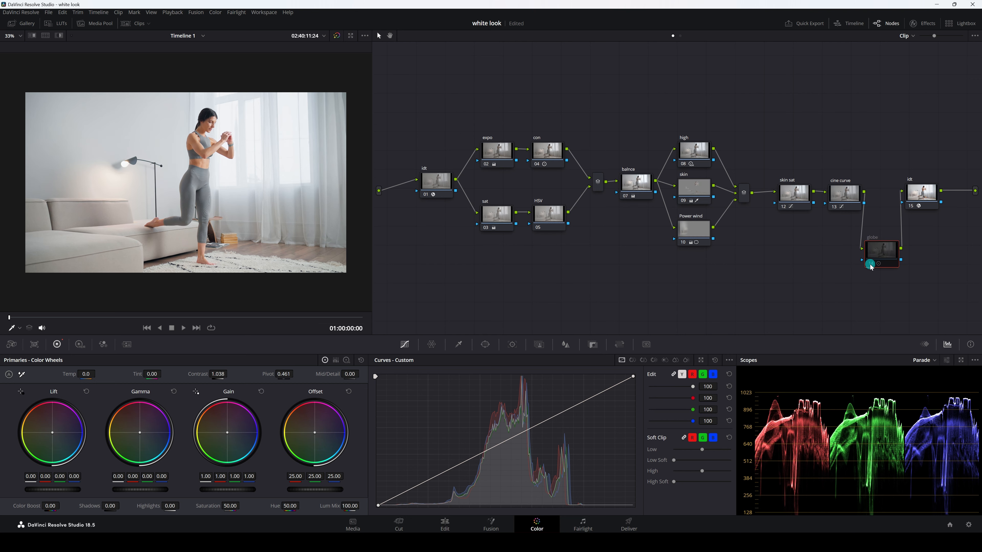
{"action": "left_click", "coordinate": [871, 264]}
{"action": "left_click", "coordinate": [844, 203]}
{"action": "left_click", "coordinate": [772, 288]}
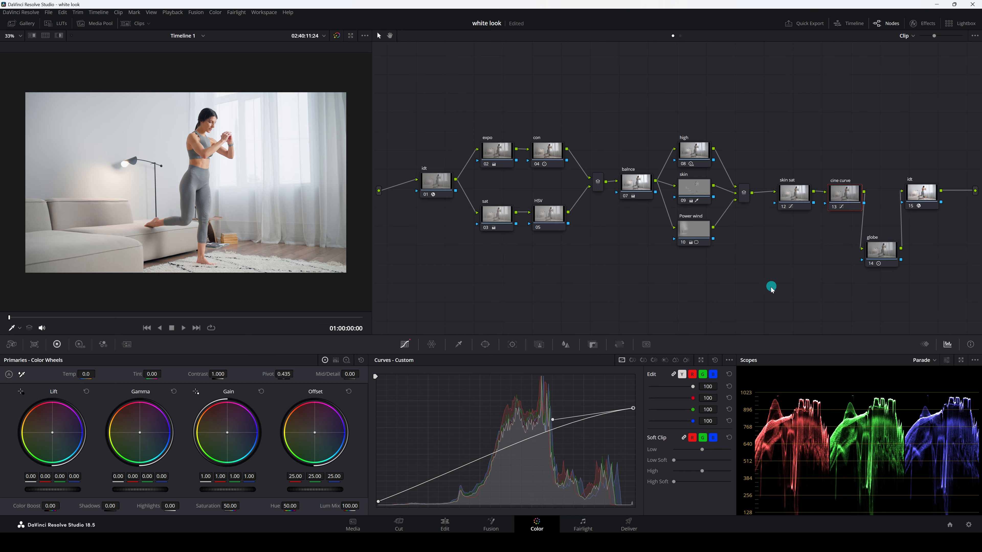
Select every node in the tree and compare the full grade off and on, leaving all nodes enabled.
{"action": "left_click_drag", "start_coordinate": [408, 99], "coordinate": [939, 292]}
{"action": "key", "text": "ctrl+d"}
{"action": "key", "text": "ctrl+d"}
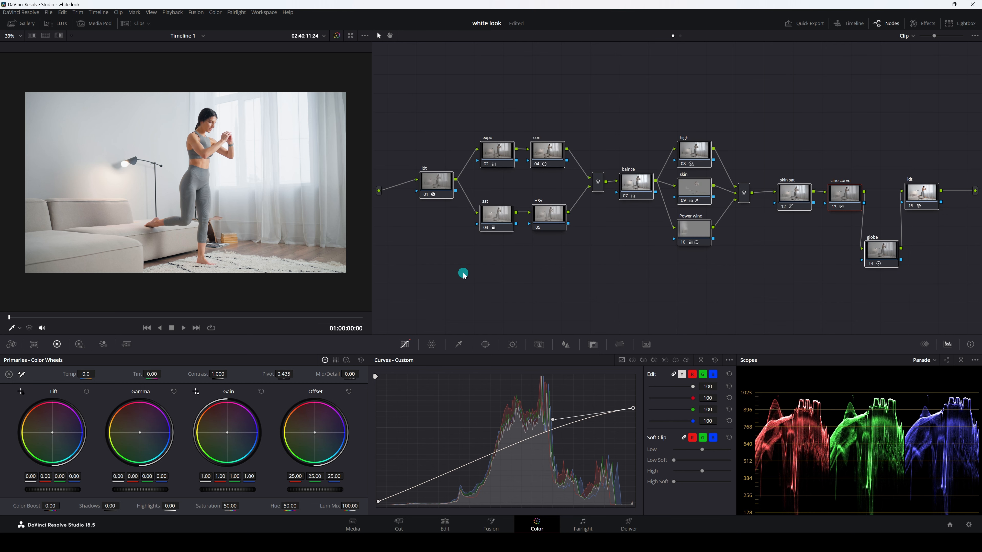
{"action": "key", "text": "ctrl+d"}
{"action": "key", "text": "ctrl+d"}
{"action": "key", "text": "ctrl+d"}
{"action": "key", "text": "ctrl+d"}
{"action": "key", "text": "ctrl+d"}
{"action": "key", "text": "ctrl+d"}
{"action": "key", "text": "ctrl+d"}
{"action": "key", "text": "ctrl+d"}
Enlarge the scopes and examine the graded shot's RGB parade range and vectorscope trace.
{"action": "left_click", "coordinate": [963, 361]}
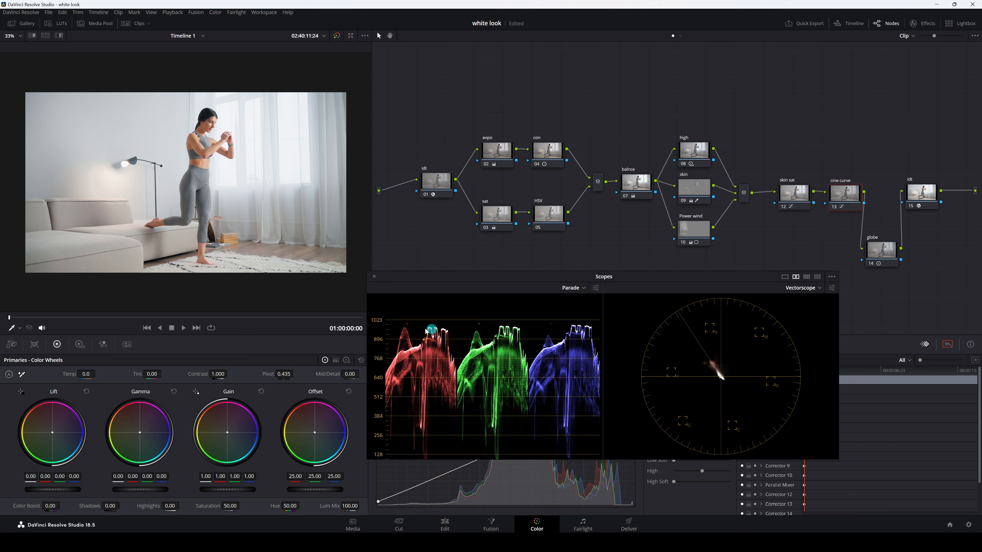
{"action": "scroll", "coordinate": [504, 359], "scroll_direction": "down", "scroll_amount": 1}
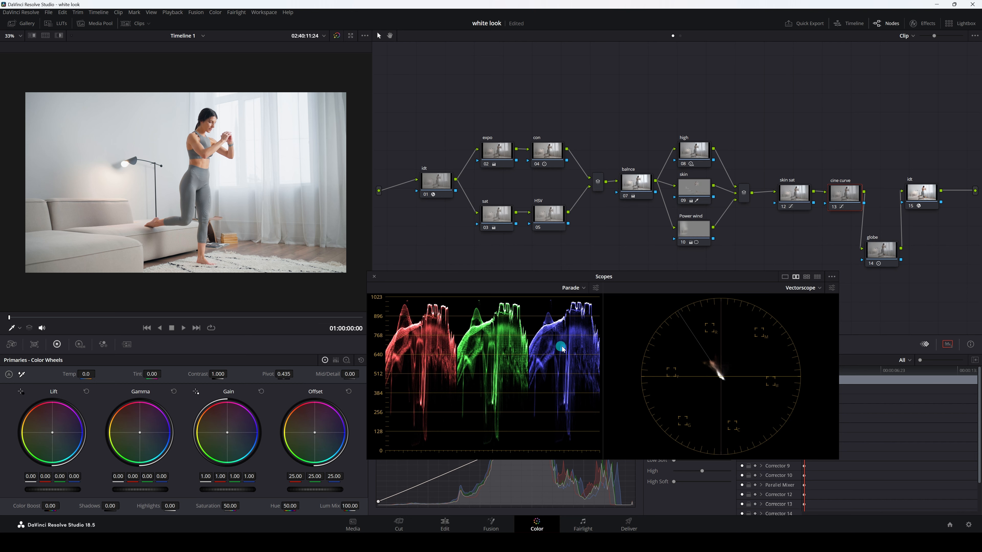
{"action": "scroll", "coordinate": [440, 366], "scroll_direction": "down", "scroll_amount": 1}
{"action": "scroll", "coordinate": [497, 383], "scroll_direction": "up", "scroll_amount": 1}
{"action": "scroll", "coordinate": [506, 394], "scroll_direction": "up", "scroll_amount": 1}
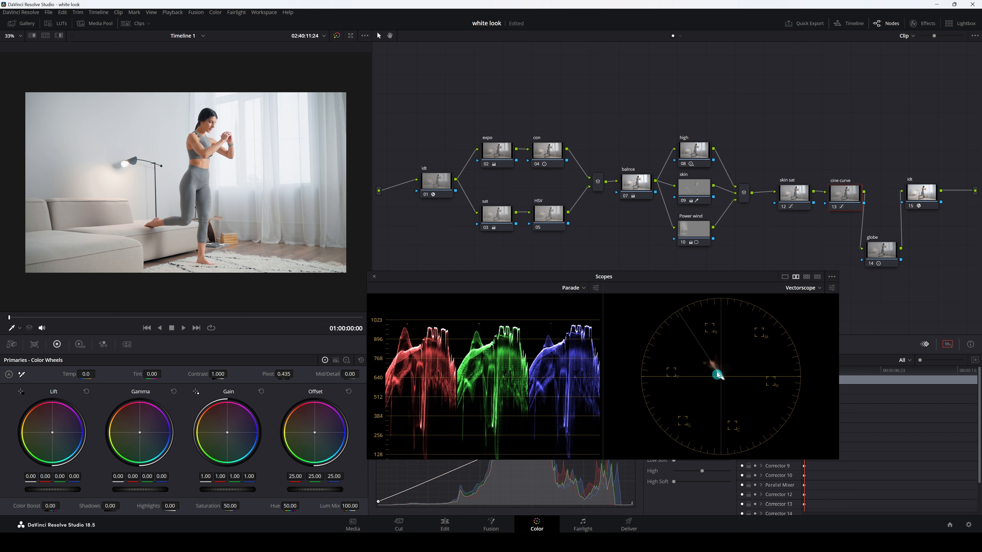
Select the entire node tree again and check the indoor shot before and after grading, ending with the grade enabled.
{"action": "left_click_drag", "start_coordinate": [425, 110], "coordinate": [922, 293]}
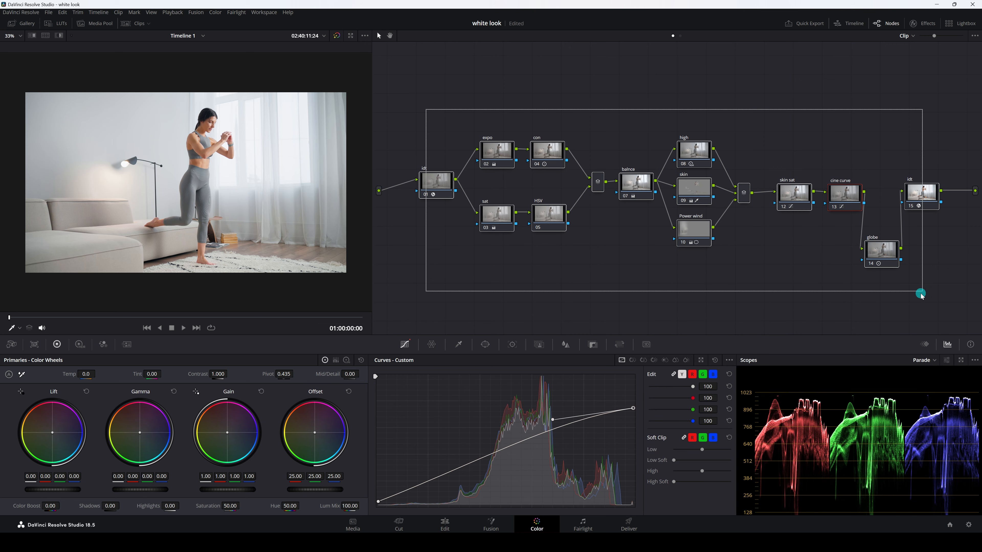
{"action": "key", "text": "ctrl+d"}
{"action": "key", "text": "ctrl+d"}
{"action": "key", "text": "ctrl+d"}
{"action": "key", "text": "ctrl+d"}
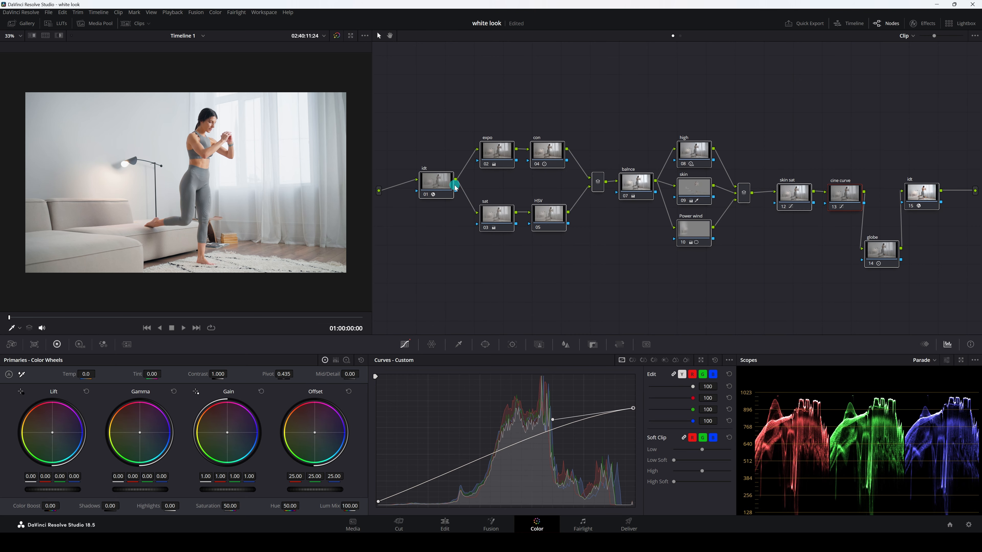
{"action": "key", "text": "ctrl+d"}
{"action": "key", "text": "ctrl+d"}
{"action": "scroll", "coordinate": [226, 170], "scroll_direction": "up", "scroll_amount": 1}
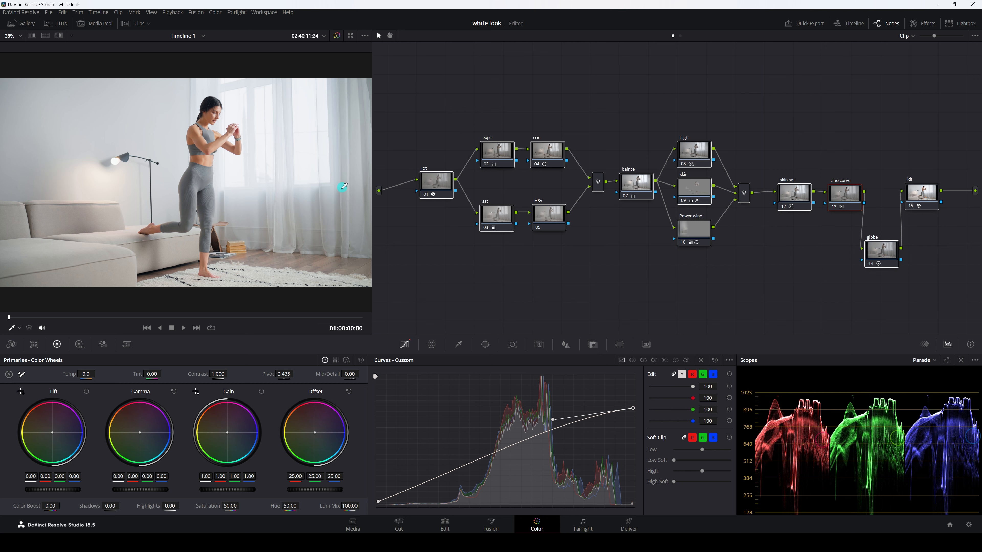
Show the timeline clips, switch to the second clip of the woman outdoors and hide the clip strip.
{"action": "left_click", "coordinate": [138, 24]}
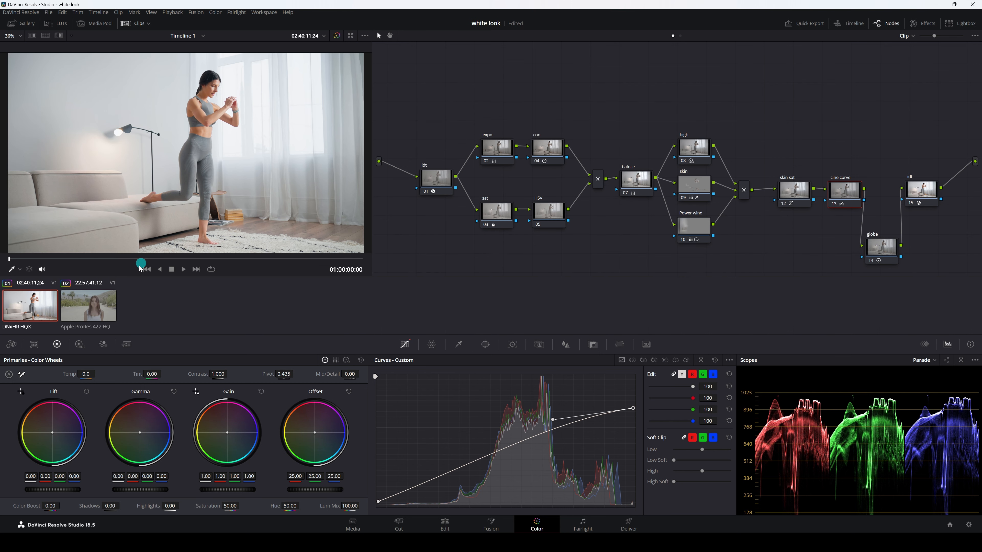
{"action": "left_click", "coordinate": [87, 314]}
{"action": "left_click", "coordinate": [139, 24]}
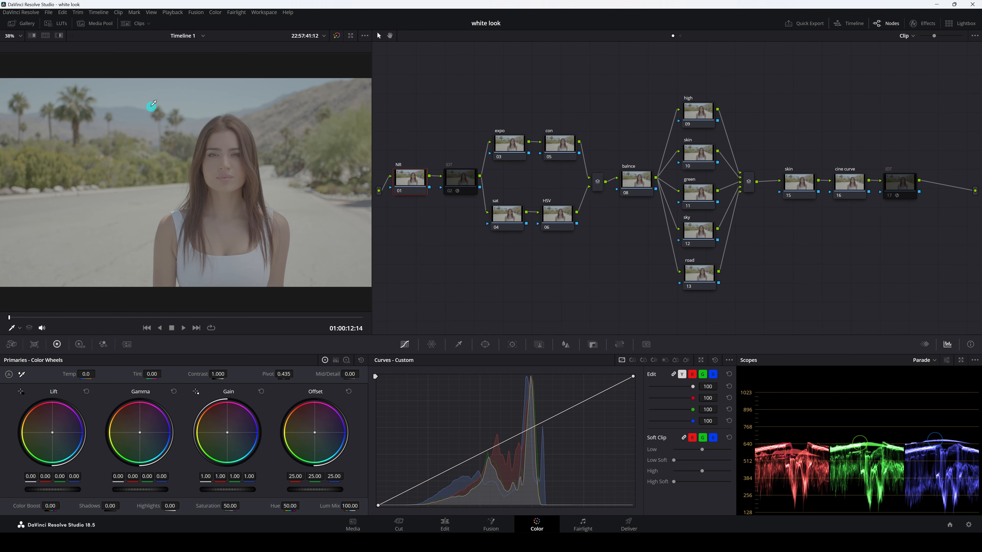
Enable the IDT node after NR and open its Color Space Transform settings.
{"action": "left_click_drag", "start_coordinate": [406, 62], "coordinate": [854, 274]}
{"action": "left_click", "coordinate": [409, 181]}
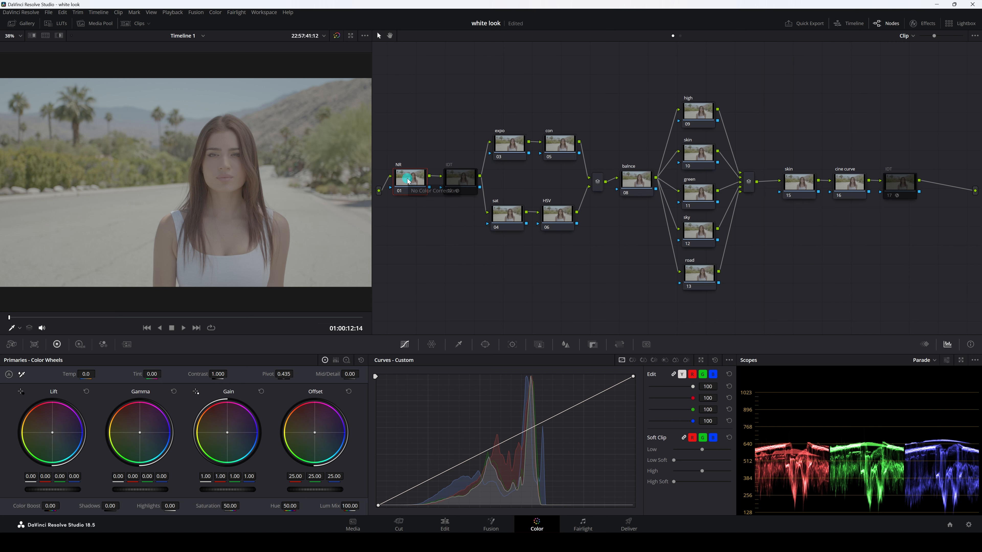
{"action": "left_click", "coordinate": [449, 192]}
{"action": "left_click", "coordinate": [459, 180]}
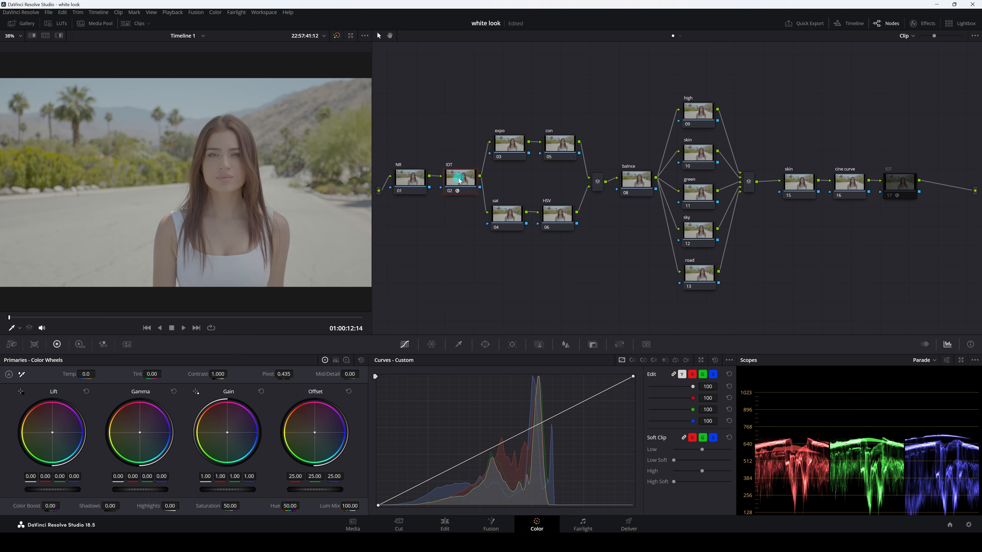
{"action": "left_click", "coordinate": [923, 23]}
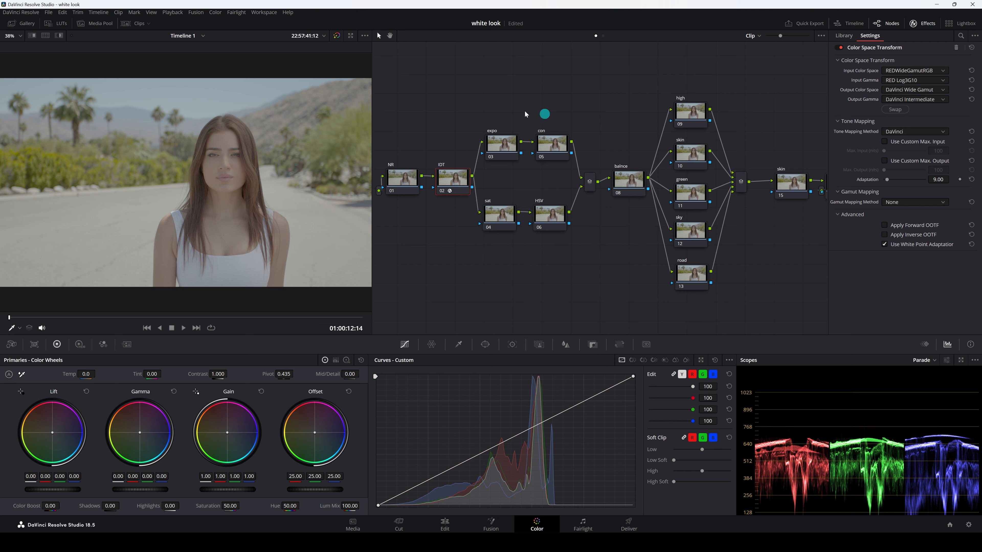
Shift the nodes from NR through cine curve leftward as a group and close the effect settings.
{"action": "left_click_drag", "start_coordinate": [403, 84], "coordinate": [840, 299]}
{"action": "left_click_drag", "start_coordinate": [402, 181], "coordinate": [356, 187]}
{"action": "left_click", "coordinate": [924, 23]}
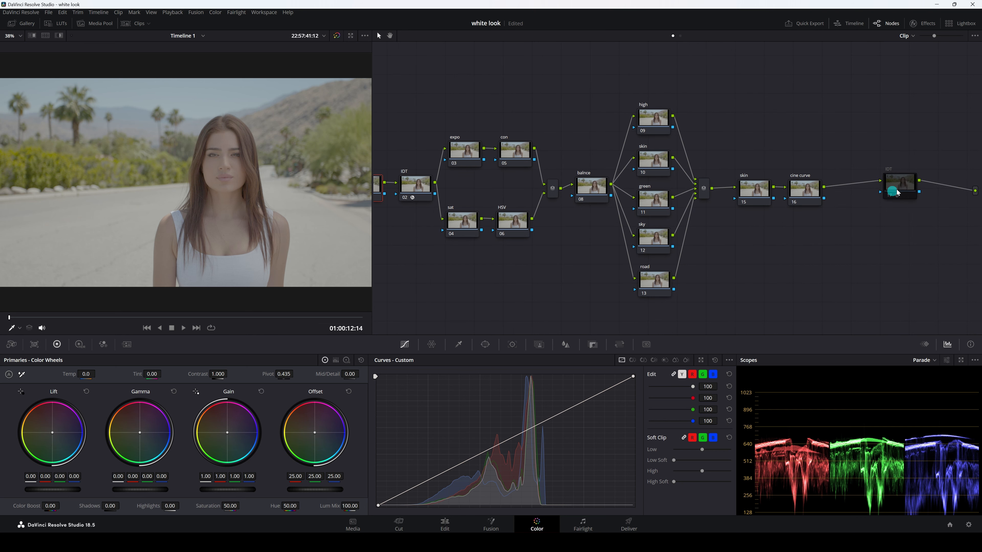
Enable the final IDT node, check its Color Space Transform settings and place it just after cine curve.
{"action": "key", "text": "ctrl+v"}
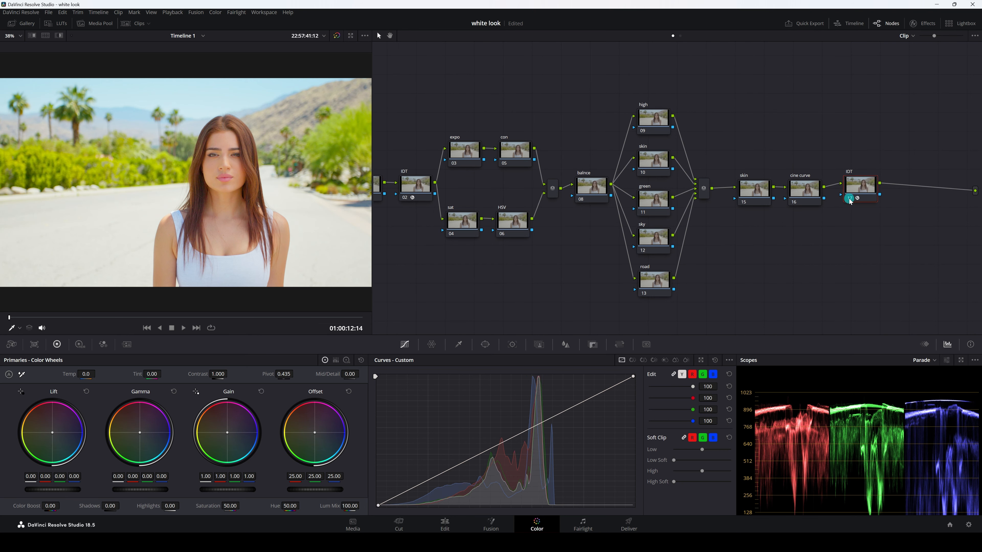
{"action": "left_click", "coordinate": [927, 24]}
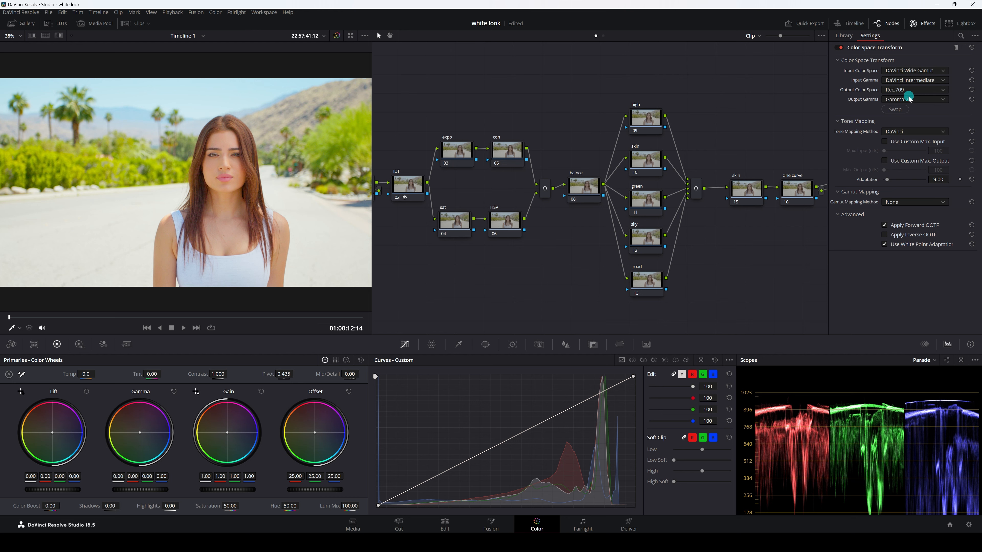
{"action": "left_click", "coordinate": [924, 24]}
{"action": "left_click_drag", "start_coordinate": [855, 188], "coordinate": [865, 189]}
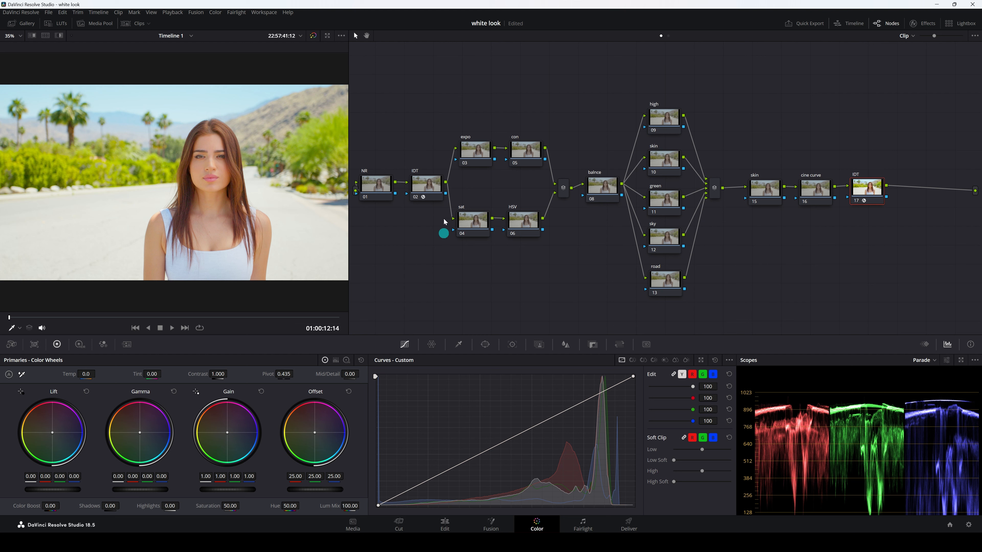
Review the prepared nodes from expo and con through the parallel group to cine curve.
{"action": "left_click", "coordinate": [474, 149]}
{"action": "left_click", "coordinate": [520, 151]}
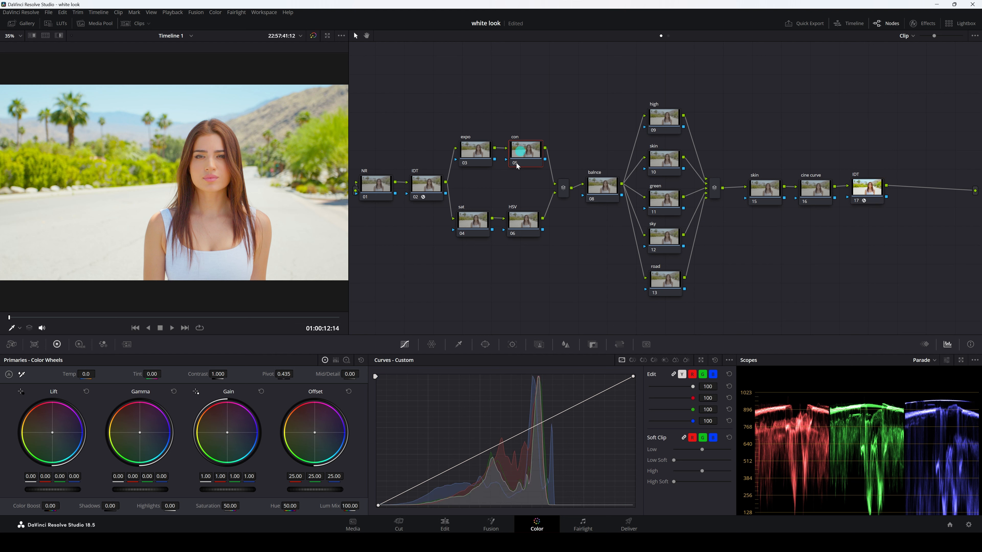
{"action": "left_click", "coordinate": [471, 221]}
{"action": "left_click", "coordinate": [527, 229]}
{"action": "left_click", "coordinate": [604, 194]}
{"action": "left_click_drag", "start_coordinate": [642, 83], "coordinate": [702, 304]}
{"action": "left_click", "coordinate": [665, 122]}
{"action": "left_click", "coordinate": [664, 167]}
{"action": "left_click", "coordinate": [665, 238]}
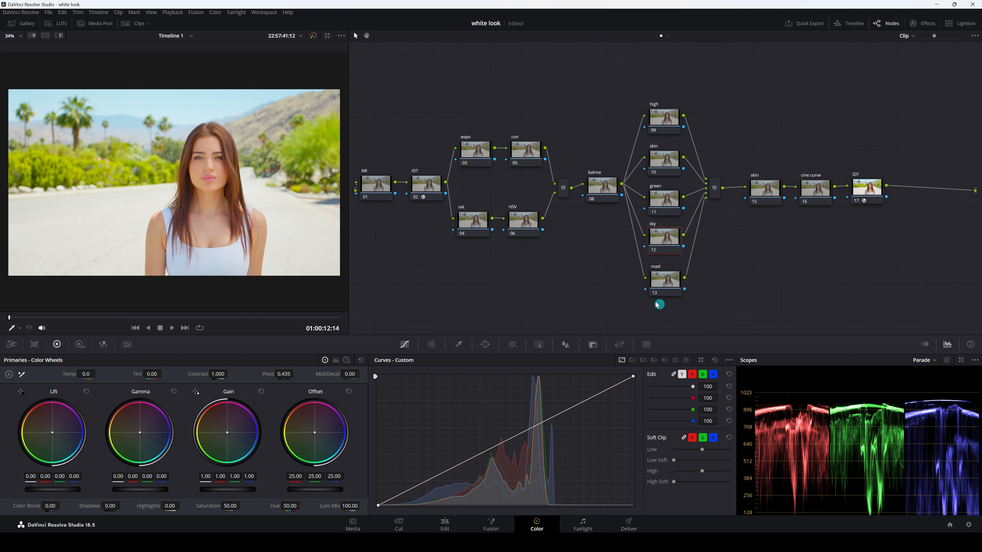
{"action": "left_click", "coordinate": [660, 276]}
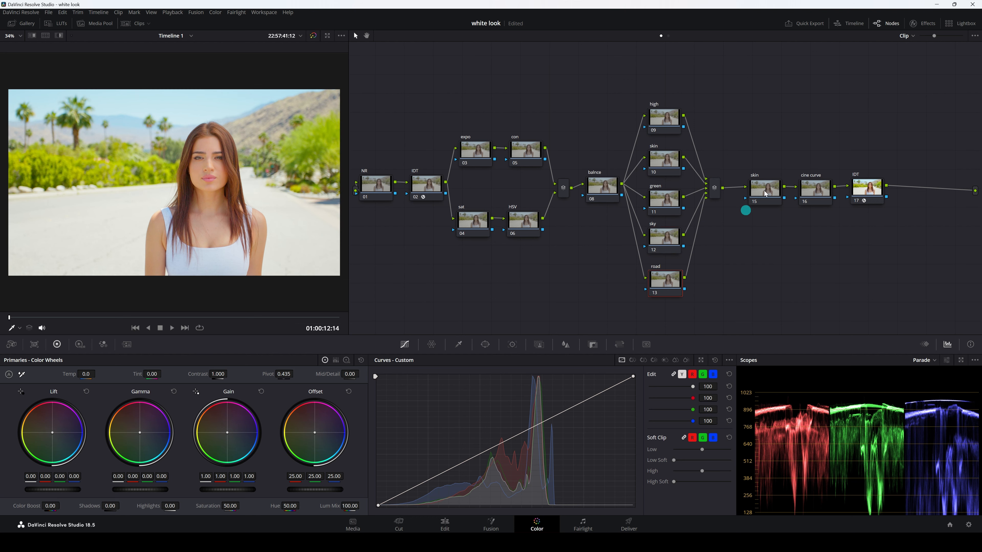
{"action": "left_click", "coordinate": [817, 189]}
Move the whole node tree slightly to the right and clear the selection.
{"action": "left_click_drag", "start_coordinate": [370, 94], "coordinate": [914, 286]}
{"action": "left_click_drag", "start_coordinate": [382, 188], "coordinate": [396, 192]}
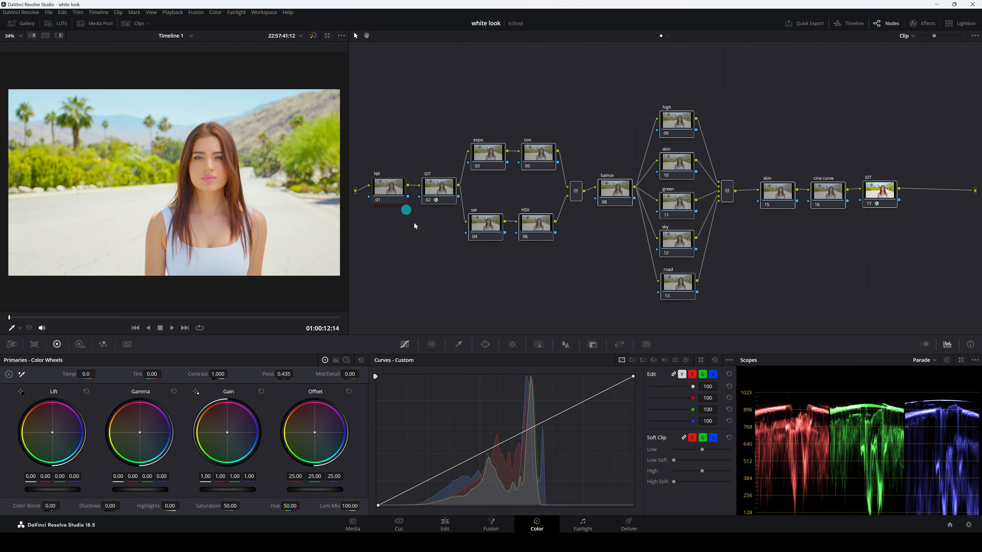
{"action": "left_click", "coordinate": [428, 266]}
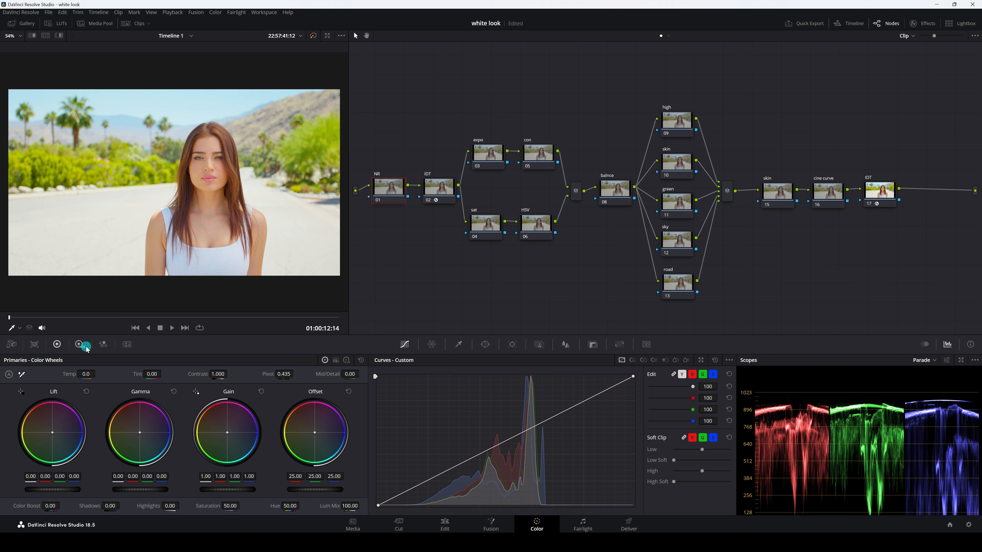
Apply noise reduction on the NR node: 3 temporal frames, temporal Luma and Chroma thresholds 3.5, spatial Chroma threshold 4.6.
{"action": "left_click", "coordinate": [126, 344]}
{"action": "left_click", "coordinate": [59, 392]}
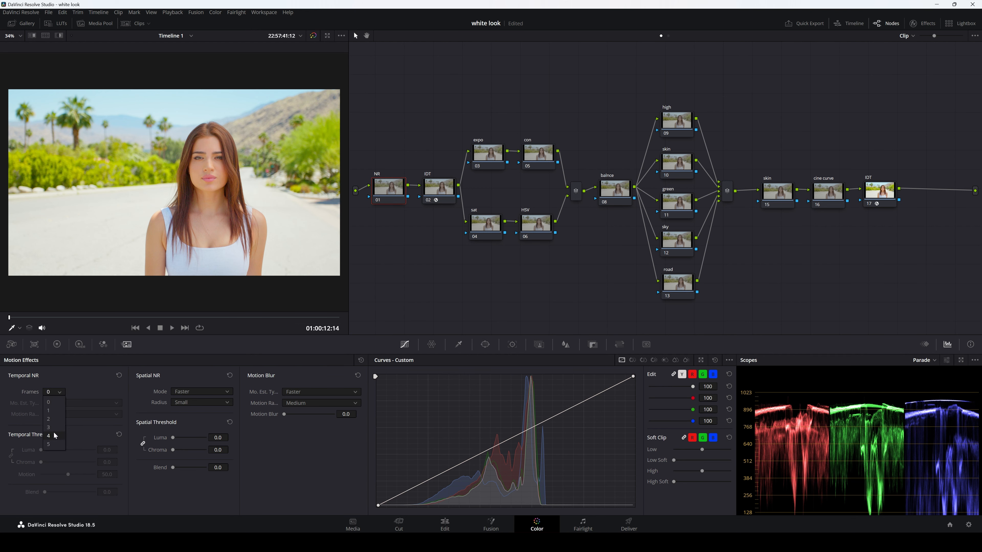
{"action": "left_click", "coordinate": [49, 425]}
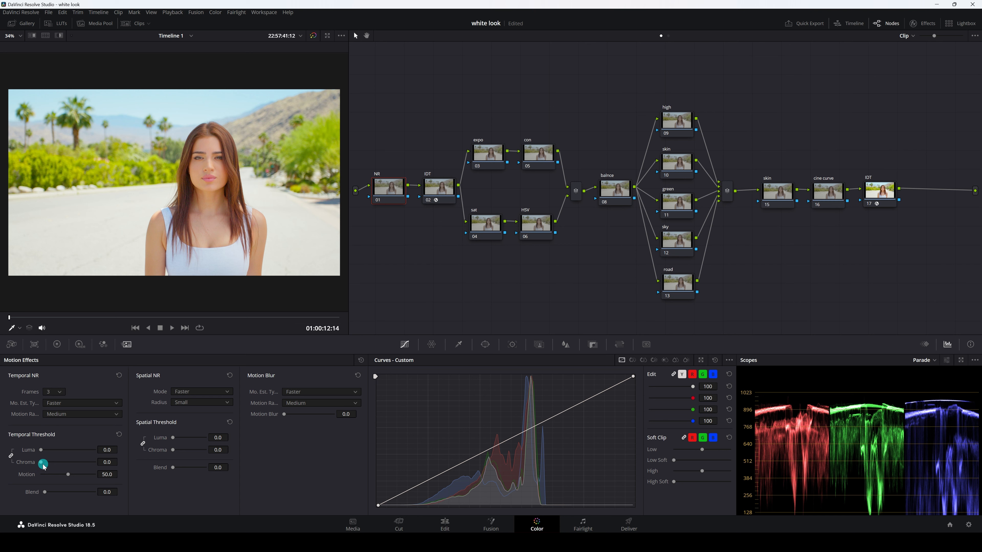
{"action": "left_click_drag", "start_coordinate": [43, 466], "coordinate": [43, 467]}
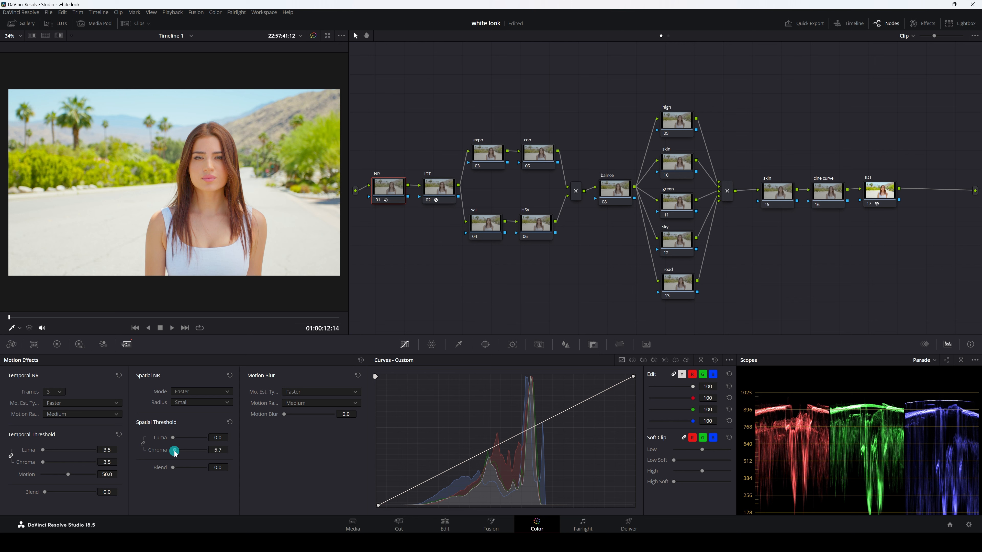
{"action": "scroll", "coordinate": [256, 186], "scroll_direction": "up", "scroll_amount": 5}
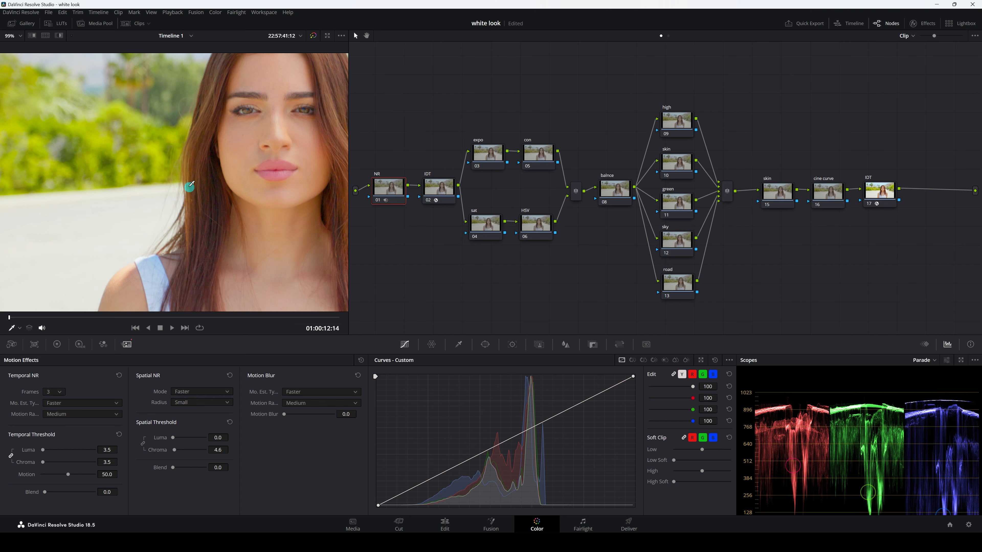
{"action": "scroll", "coordinate": [193, 187], "scroll_direction": "down", "scroll_amount": 5}
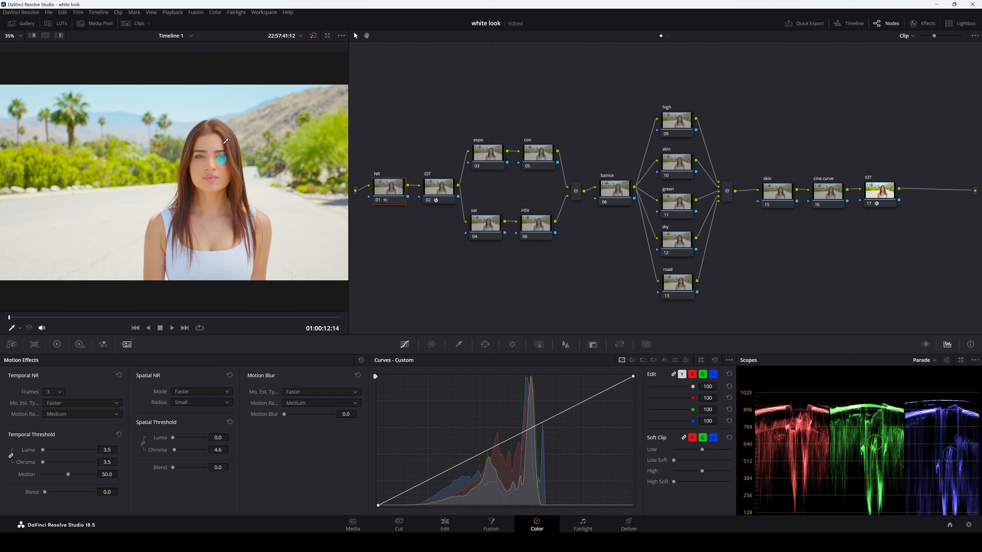
On the expo node, set the master Gamma to -0.08 and the master Gain to 1.24.
{"action": "left_click", "coordinate": [57, 344]}
{"action": "left_click", "coordinate": [483, 159]}
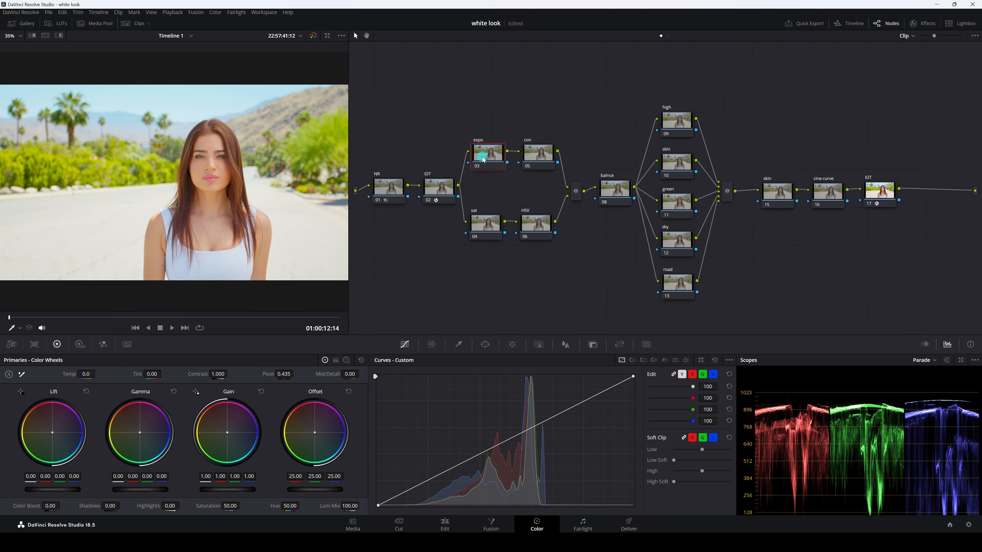
{"action": "left_click", "coordinate": [156, 490]}
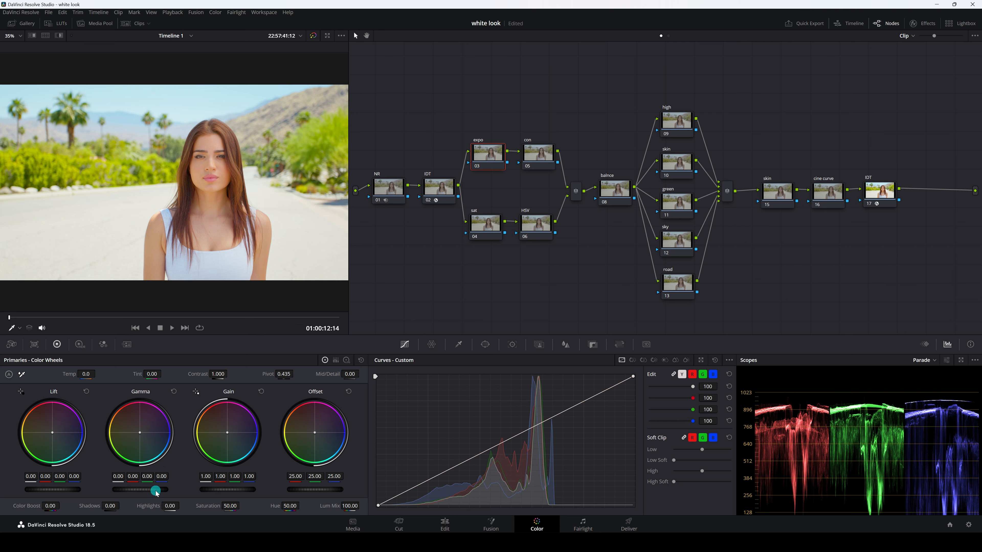
{"action": "left_click_drag", "start_coordinate": [152, 489], "coordinate": [177, 489]}
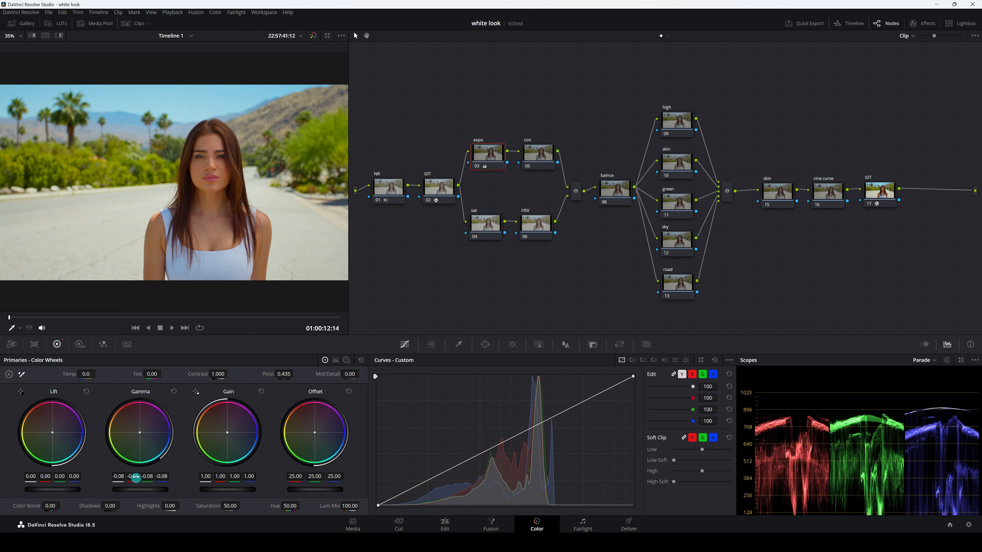
{"action": "left_click_drag", "start_coordinate": [219, 491], "coordinate": [306, 492]}
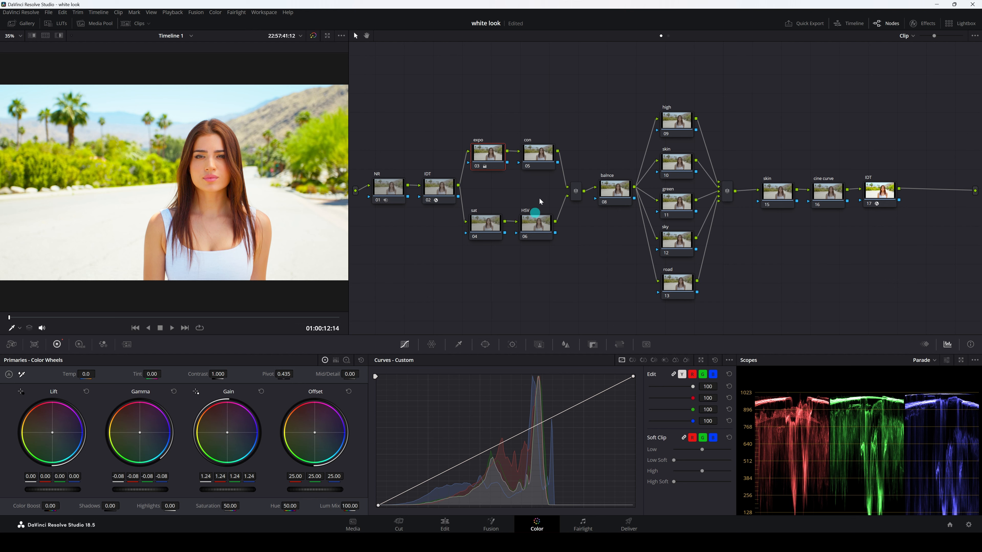
Set the con node's Contrast to 1.094 and Pivot to 0.315.
{"action": "left_click", "coordinate": [534, 152]}
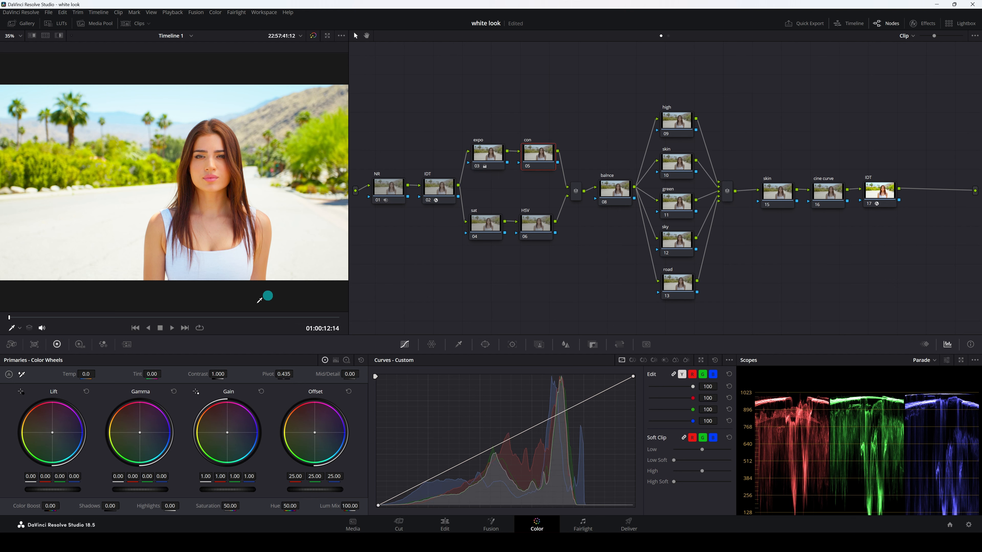
{"action": "left_click_drag", "start_coordinate": [212, 375], "coordinate": [231, 375]}
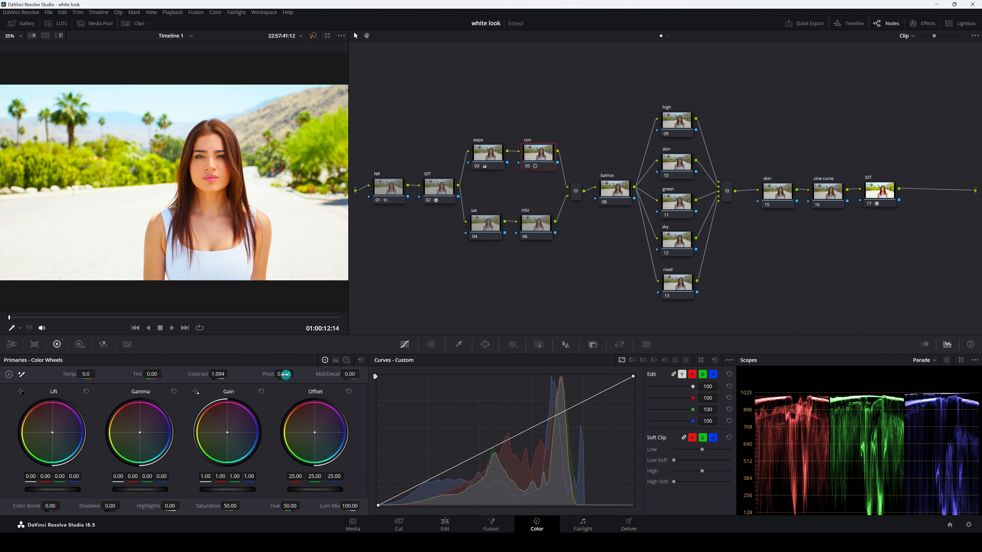
{"action": "left_click_drag", "start_coordinate": [284, 374], "coordinate": [270, 375]}
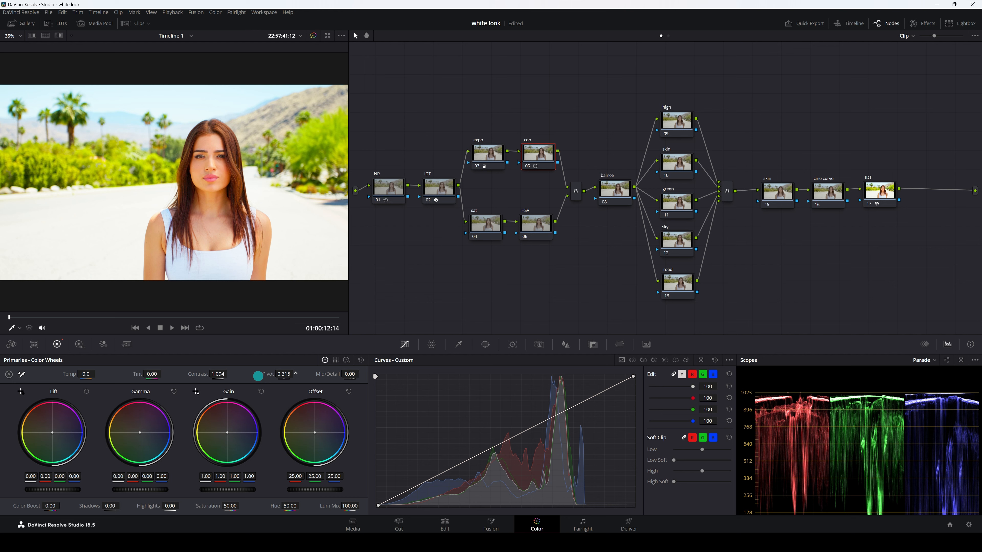
Raise the sat node's Saturation to 55.60.
{"action": "left_click", "coordinate": [484, 225]}
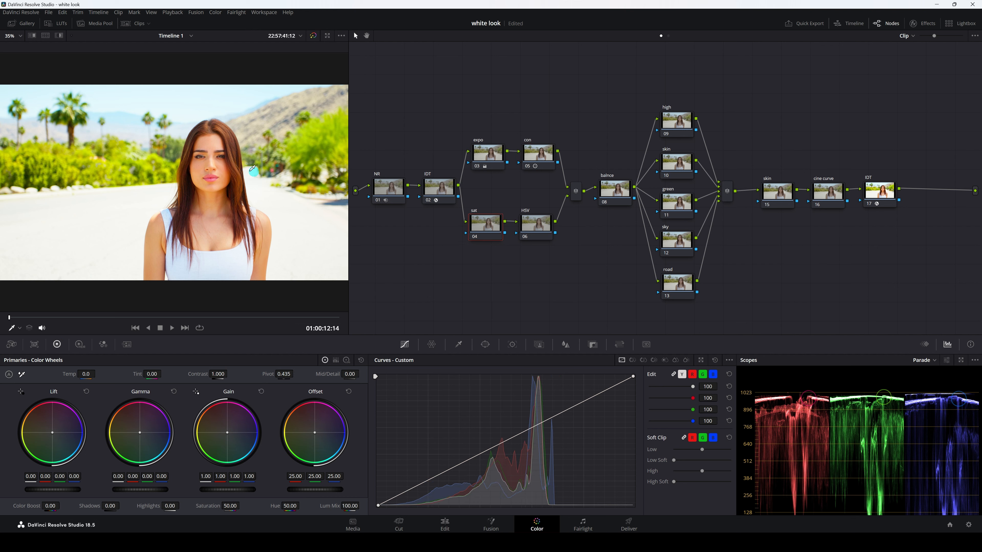
{"action": "scroll", "coordinate": [191, 207], "scroll_direction": "down", "scroll_amount": 1}
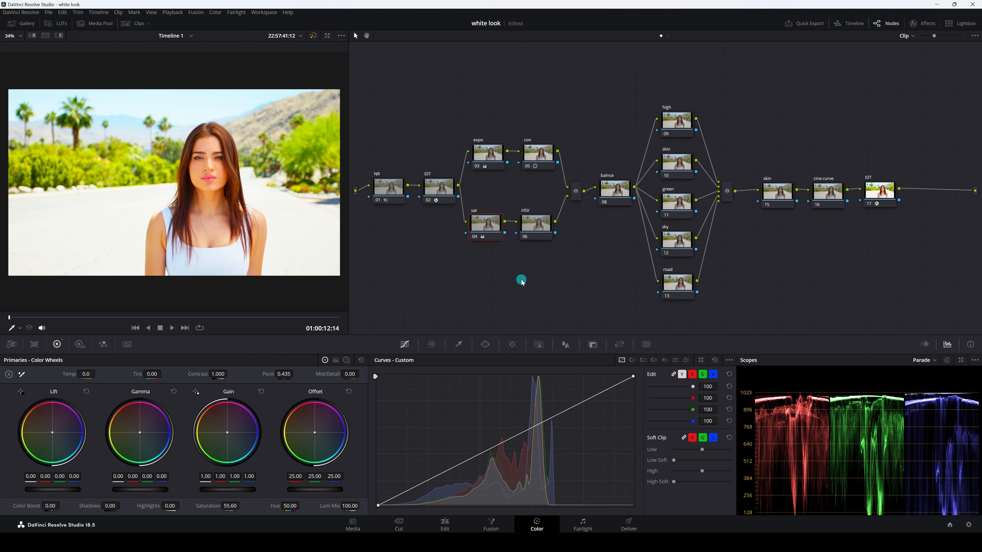
On the balnce node, shift the Offset to 22.52 red, 24.37 green and 27.05 blue, and compare the image with and without the node.
{"action": "left_click", "coordinate": [612, 195]}
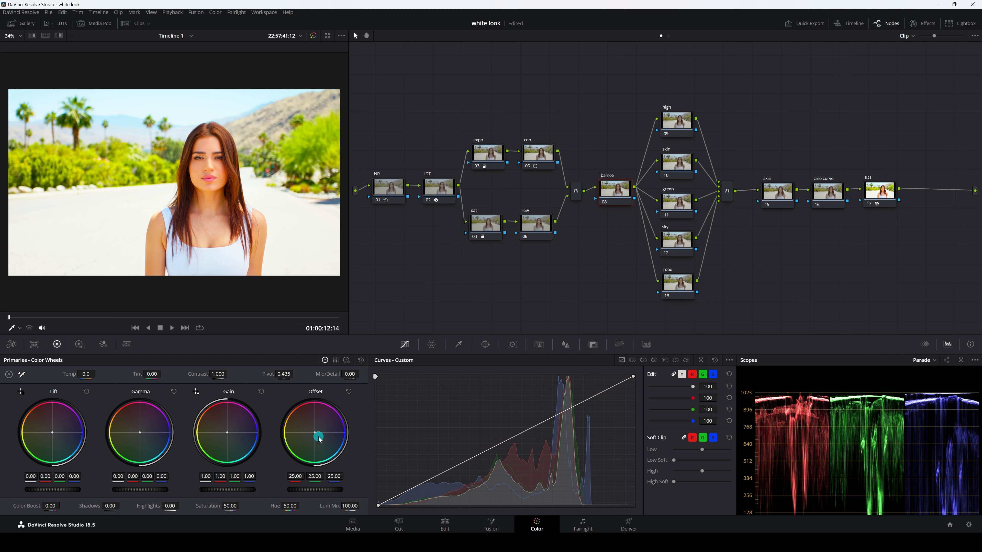
{"action": "left_click_drag", "start_coordinate": [316, 434], "coordinate": [329, 442]}
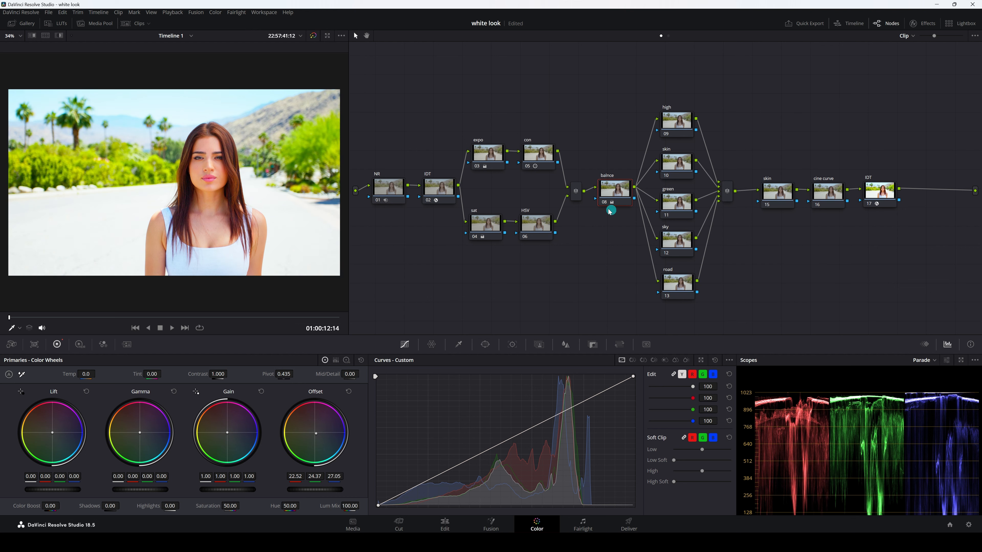
{"action": "left_click", "coordinate": [604, 202]}
{"action": "left_click", "coordinate": [604, 202]}
{"action": "left_click", "coordinate": [603, 202]}
{"action": "left_click", "coordinate": [603, 202]}
{"action": "left_click", "coordinate": [603, 202]}
{"action": "left_click", "coordinate": [603, 203]}
{"action": "left_click", "coordinate": [603, 203]}
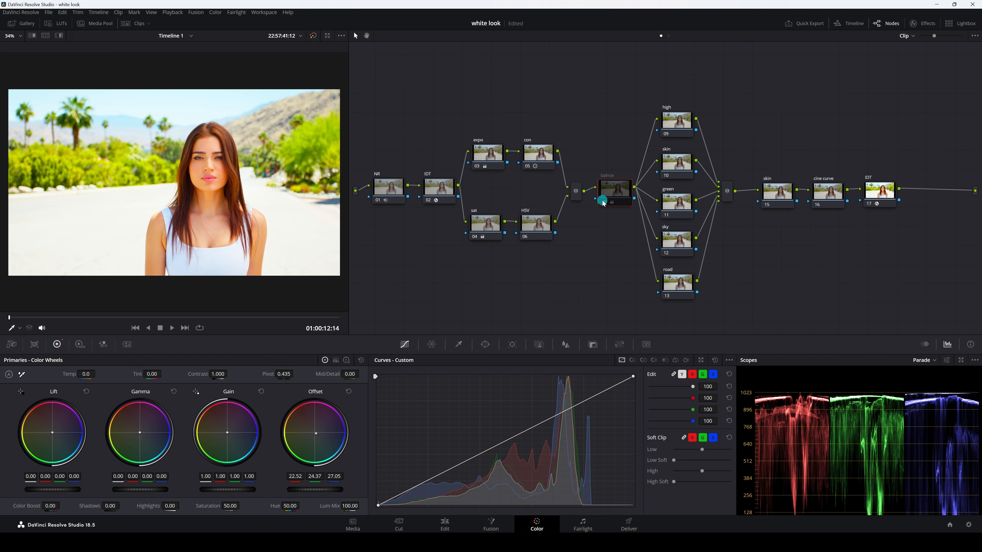
{"action": "left_click", "coordinate": [603, 202]}
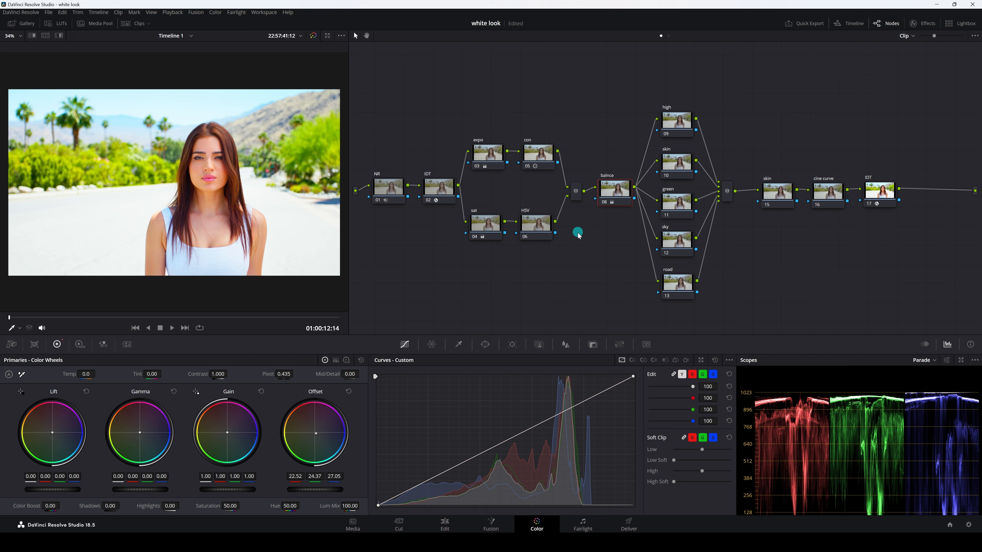
Lower the balnce node's master Gain to 0.84 and compare the image with the node off and on.
{"action": "left_click_drag", "start_coordinate": [235, 491], "coordinate": [173, 490]}
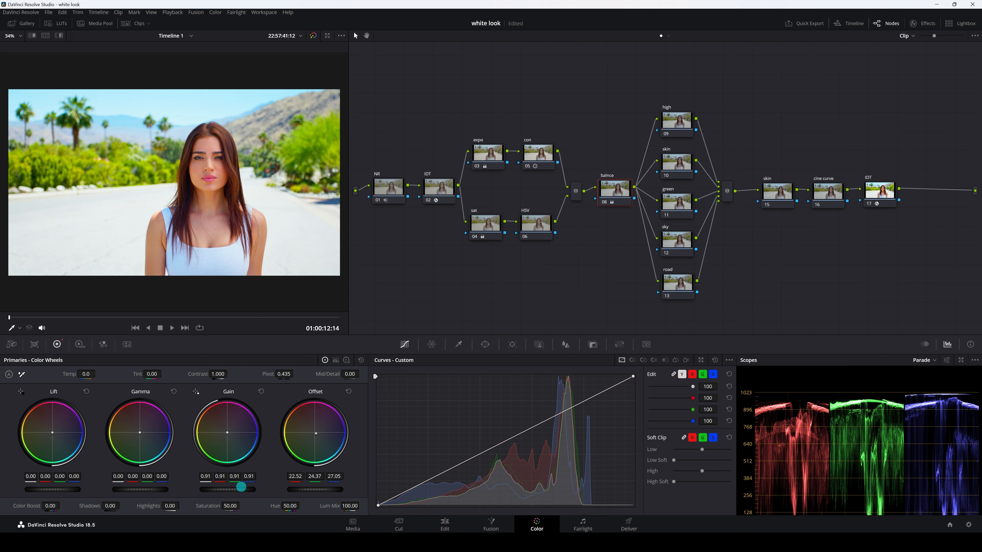
{"action": "left_click_drag", "start_coordinate": [242, 488], "coordinate": [195, 488]}
{"action": "left_click", "coordinate": [604, 202]}
{"action": "left_click", "coordinate": [604, 202]}
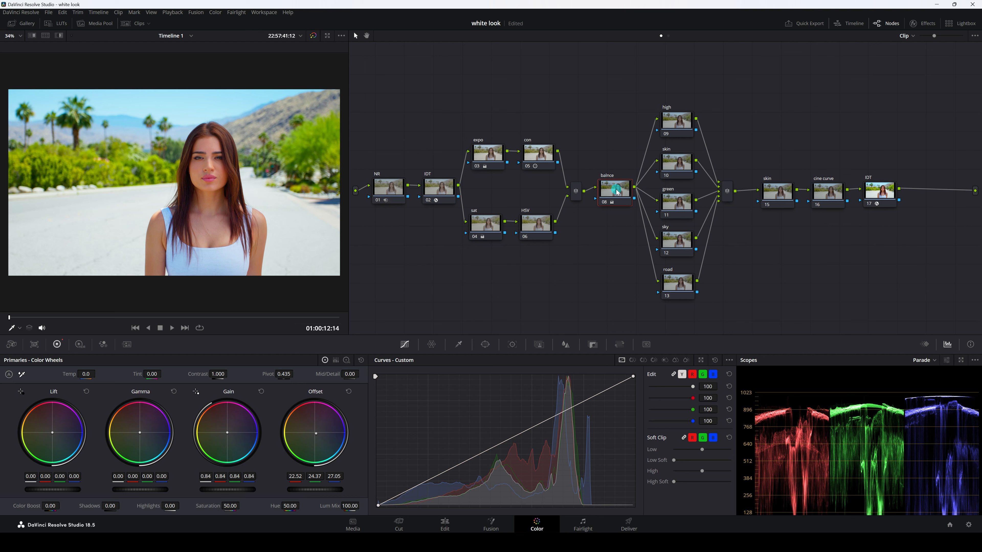
On the high node, preview the HDR Light zone's range and set its exposure to -0.18.
{"action": "left_click", "coordinate": [662, 133]}
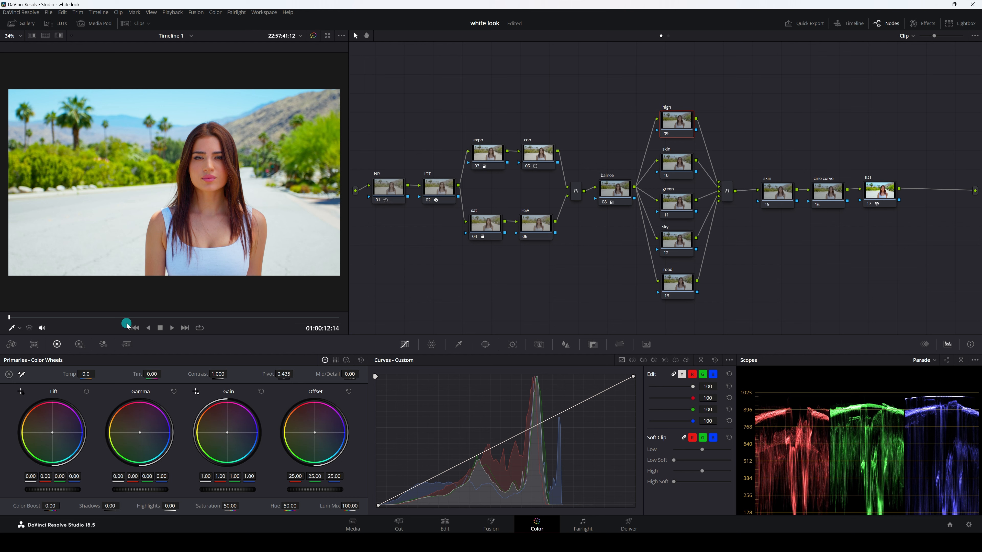
{"action": "left_click", "coordinate": [80, 344]}
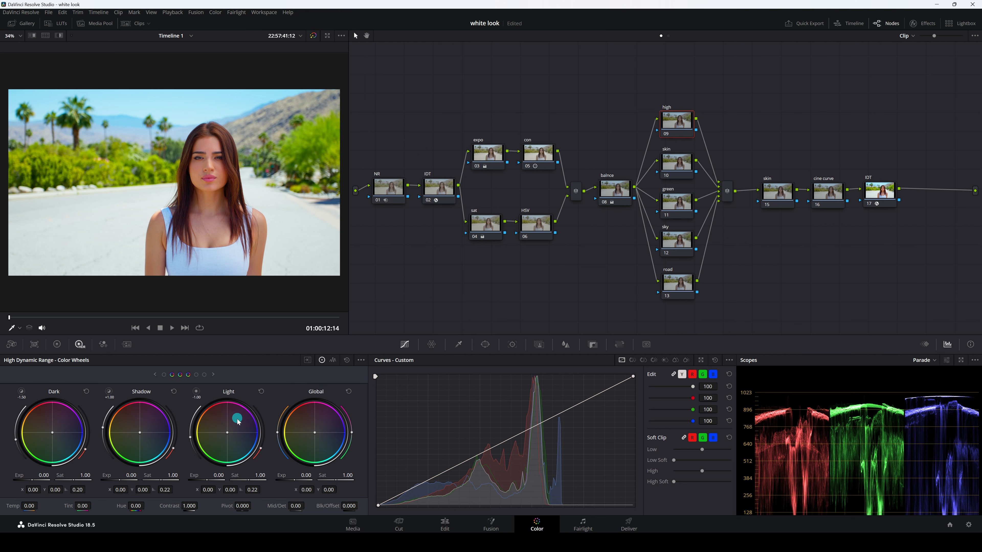
{"action": "left_click", "coordinate": [197, 392]}
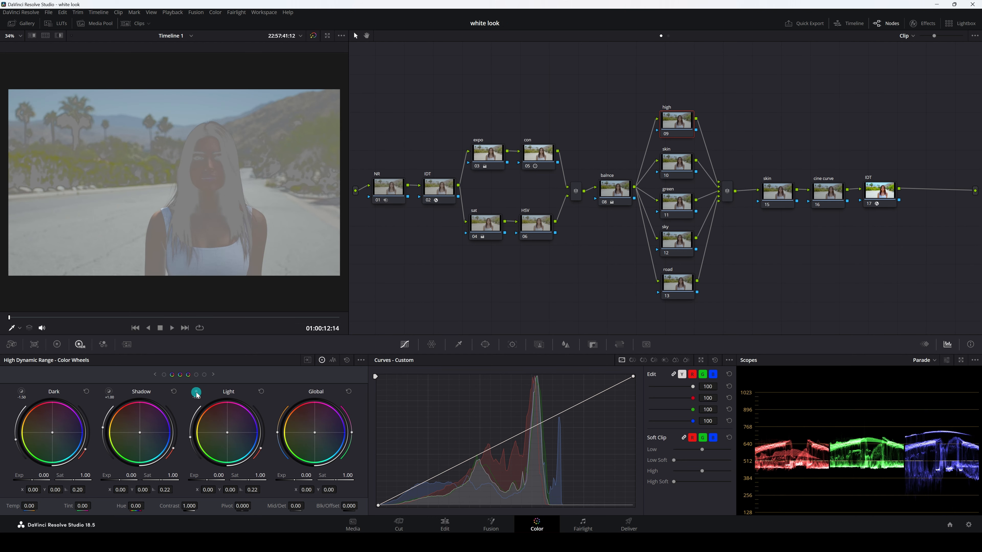
{"action": "left_click", "coordinate": [196, 393]}
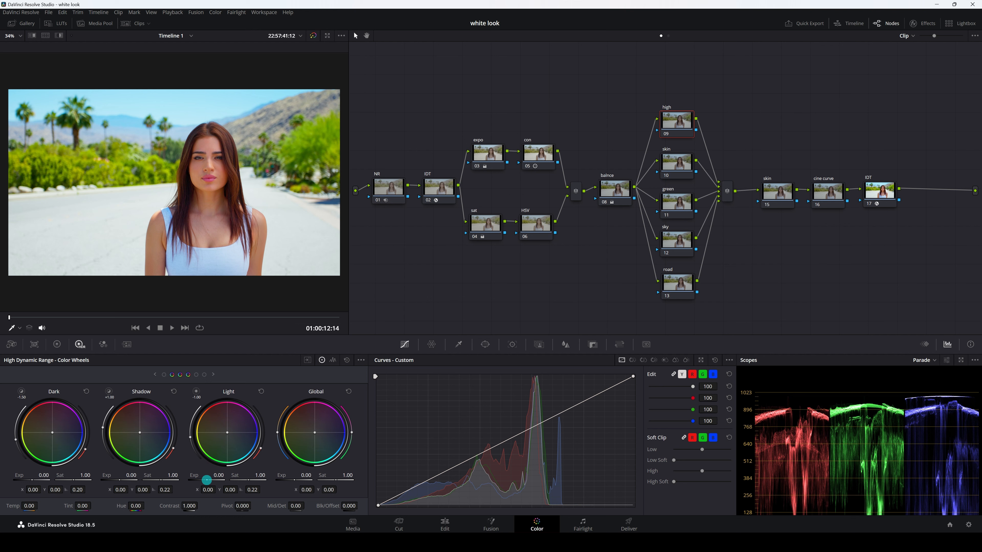
{"action": "left_click_drag", "start_coordinate": [207, 480], "coordinate": [177, 482]}
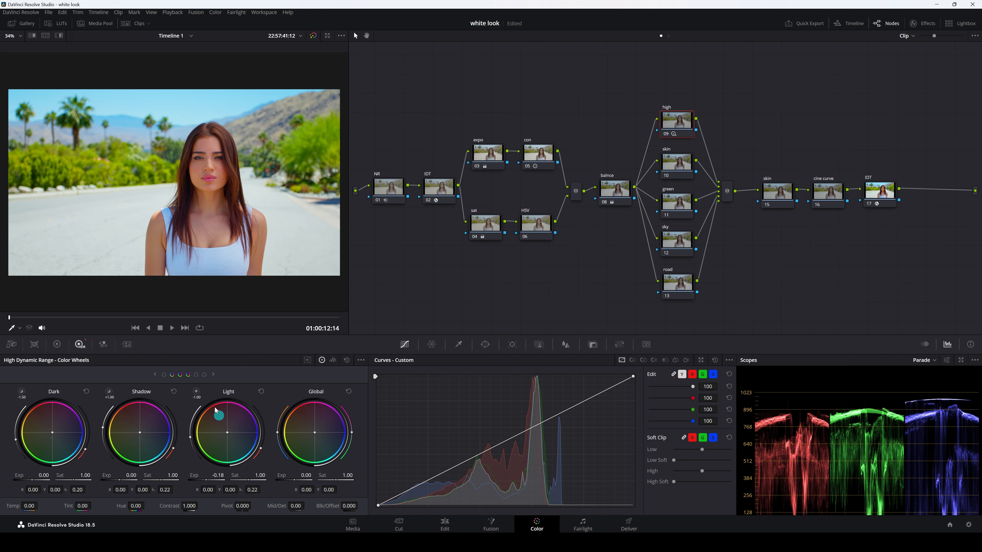
Mask the woman's face and chest on the skin node with an elliptical window, size 42.12, aspect 24.77, pan 55.04, tilt 47.81, softness 17.39.
{"action": "left_click", "coordinate": [58, 345]}
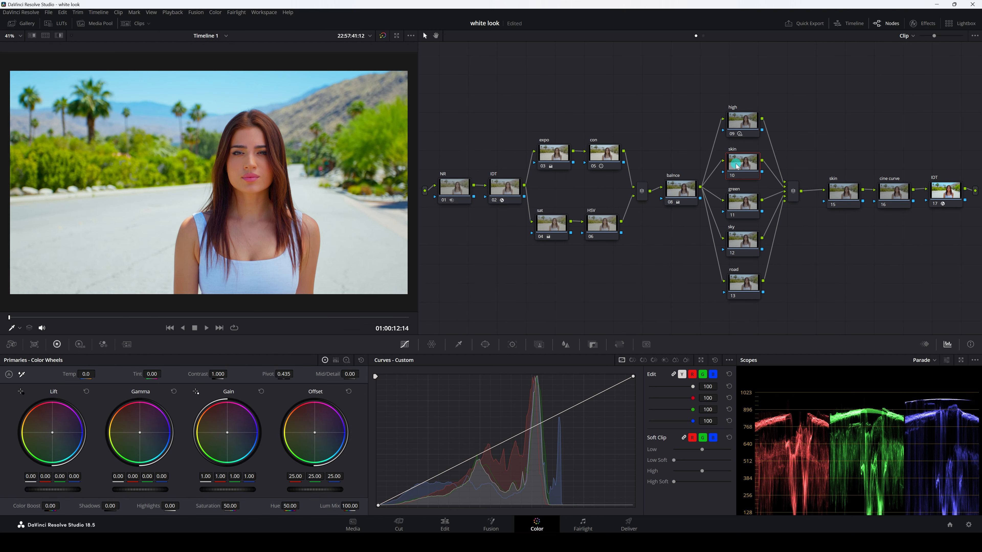
{"action": "left_click", "coordinate": [747, 174]}
{"action": "left_click", "coordinate": [486, 345]}
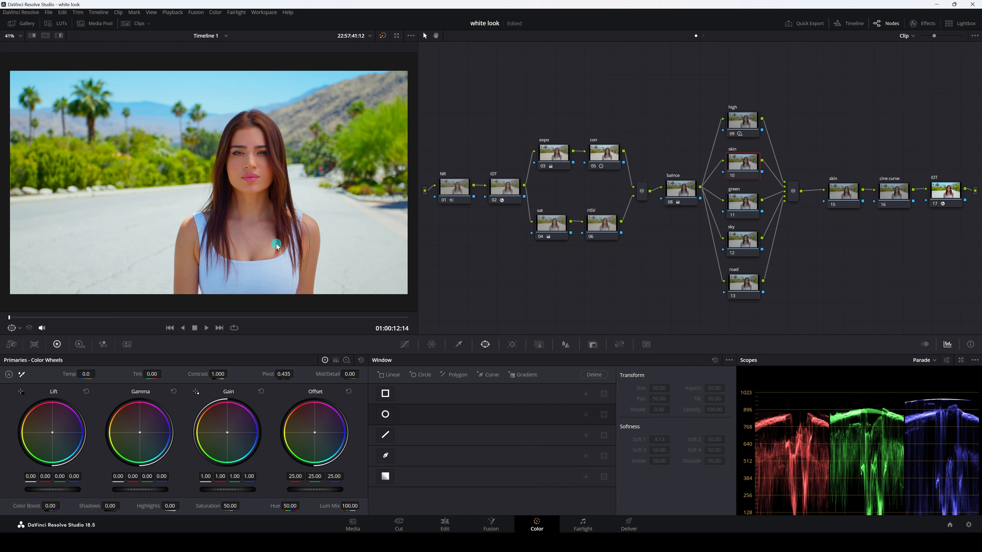
{"action": "left_click", "coordinate": [384, 415]}
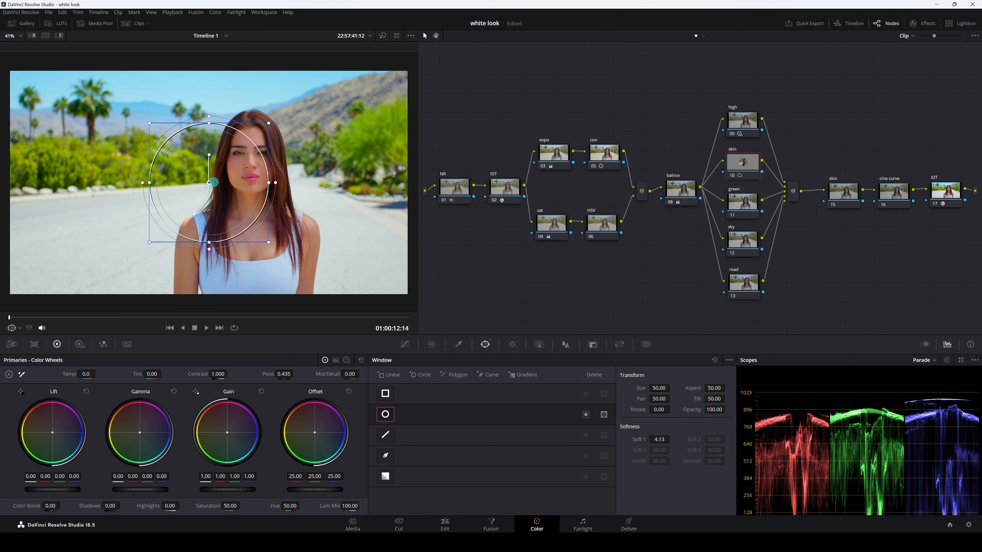
{"action": "left_click_drag", "start_coordinate": [209, 182], "coordinate": [246, 181]}
{"action": "left_click_drag", "start_coordinate": [246, 247], "coordinate": [246, 270]}
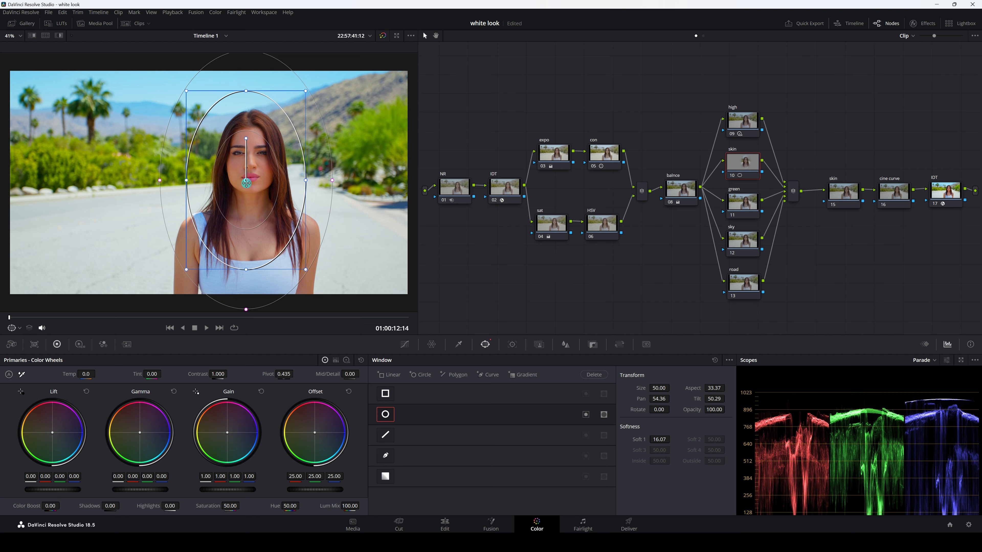
{"action": "left_click_drag", "start_coordinate": [246, 181], "coordinate": [255, 204]}
{"action": "left_click_drag", "start_coordinate": [314, 117], "coordinate": [302, 132]}
{"action": "left_click_drag", "start_coordinate": [302, 205], "coordinate": [252, 201]}
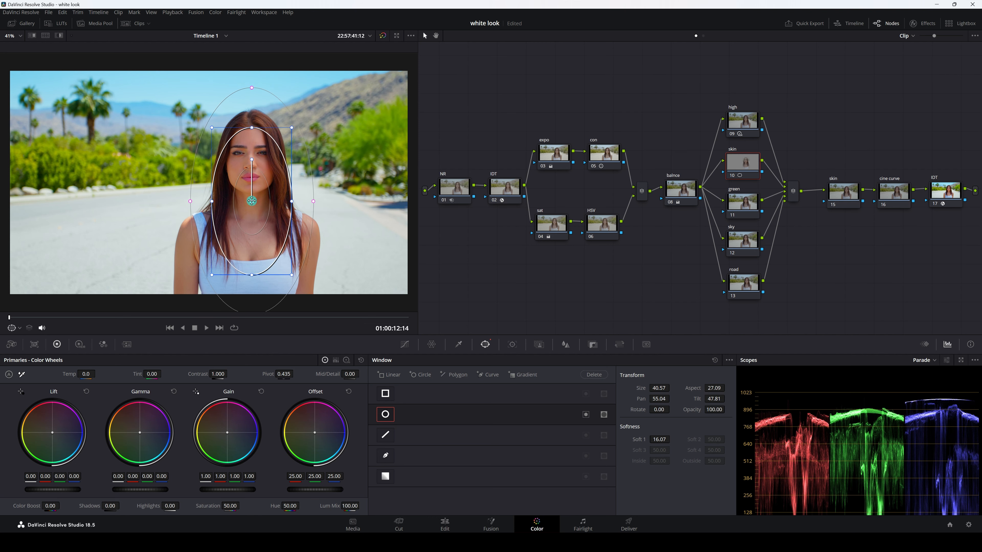
{"action": "left_click_drag", "start_coordinate": [252, 275], "coordinate": [252, 285]}
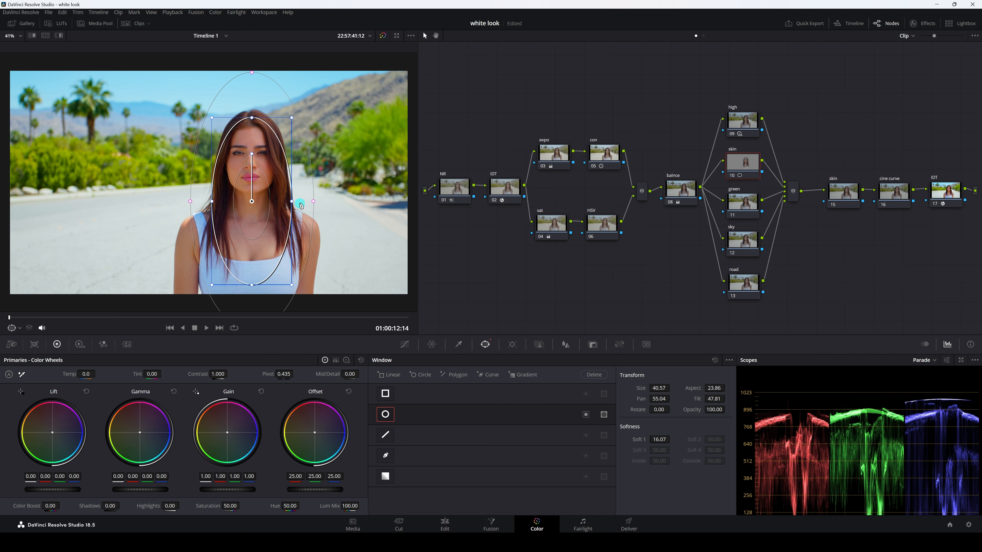
{"action": "left_click_drag", "start_coordinate": [294, 202], "coordinate": [294, 206]}
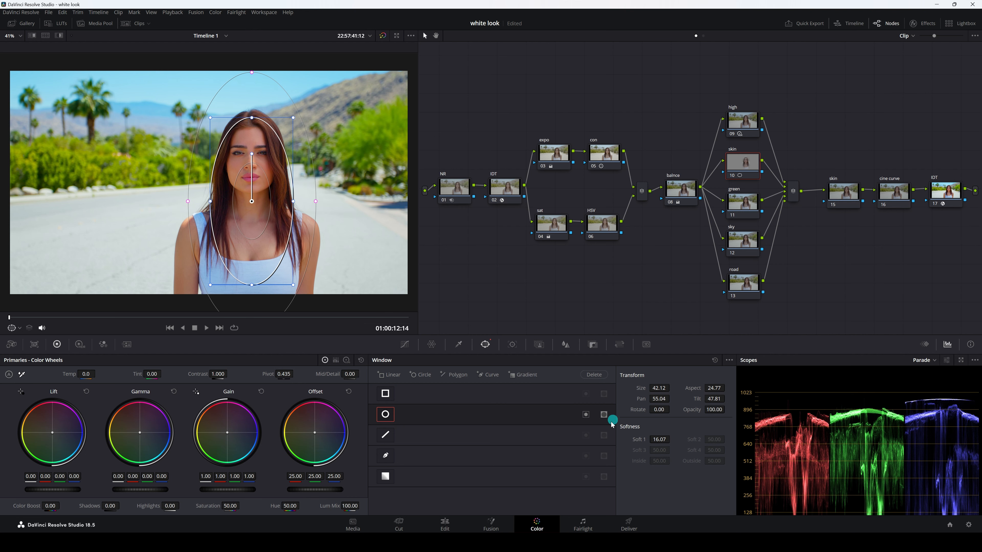
{"action": "left_click_drag", "start_coordinate": [655, 440], "coordinate": [678, 438]}
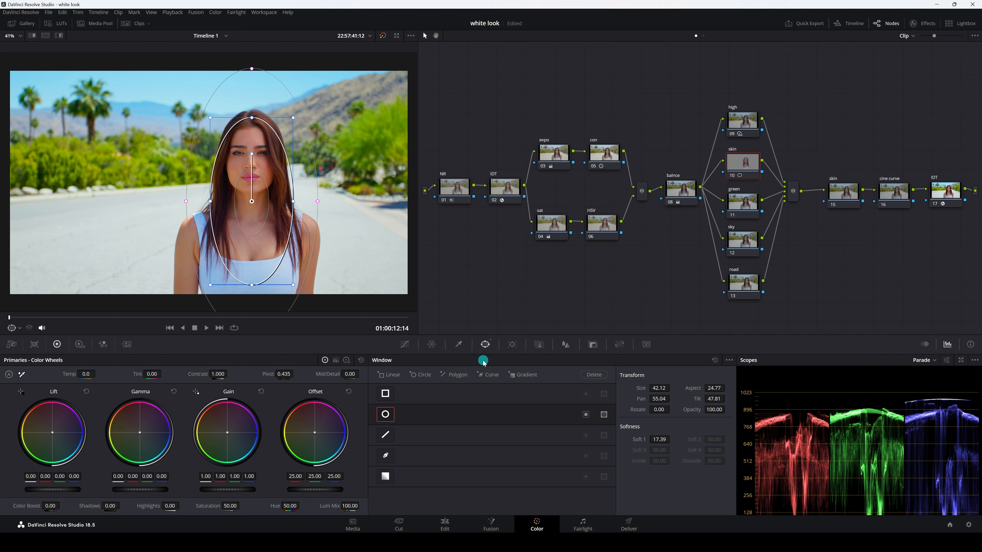
Raise the skin node's master Gain to 1.13 and track its window forward through the clip, returning to the first frame.
{"action": "left_click", "coordinate": [232, 490]}
{"action": "left_click_drag", "start_coordinate": [234, 492], "coordinate": [278, 490]}
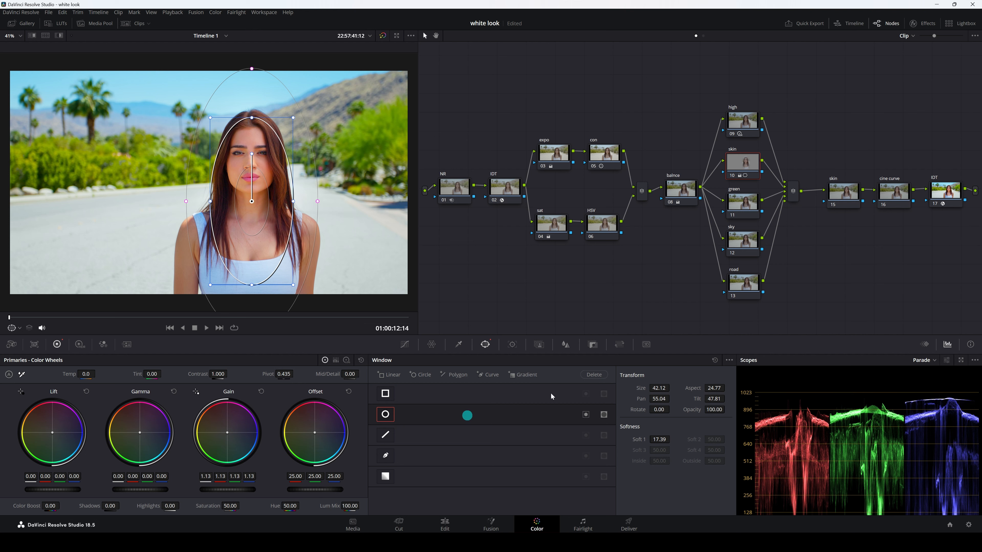
{"action": "left_click", "coordinate": [512, 345]}
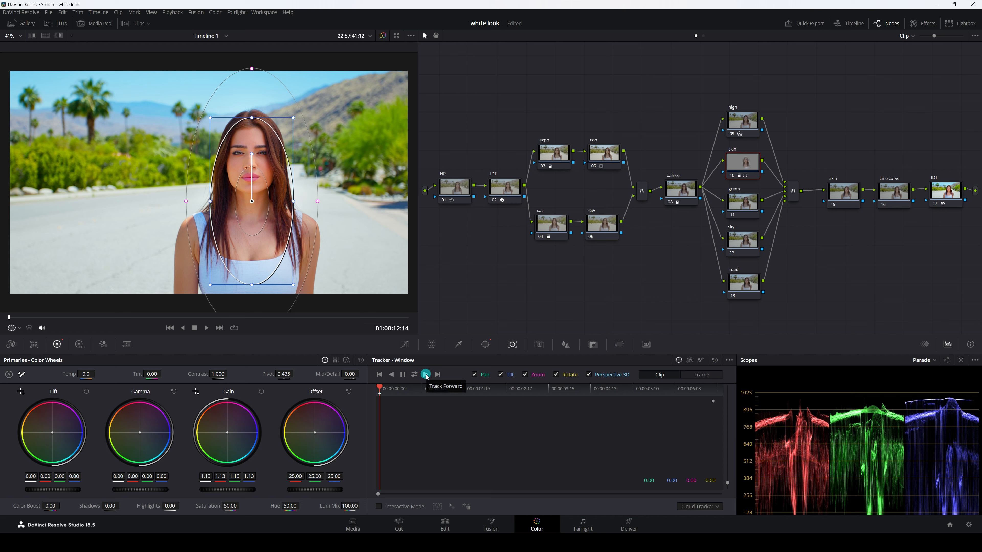
{"action": "left_click", "coordinate": [425, 374]}
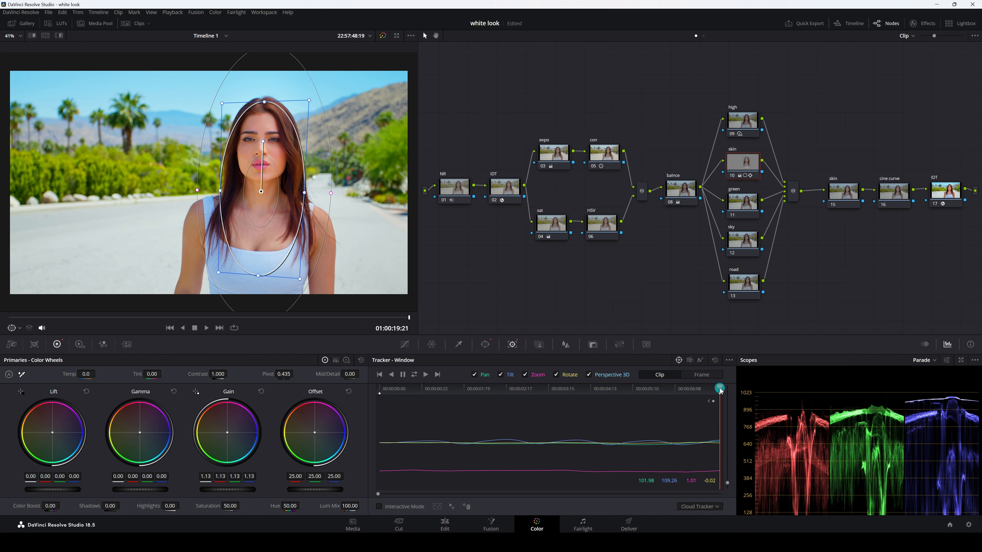
{"action": "left_click_drag", "start_coordinate": [715, 389], "coordinate": [375, 391]}
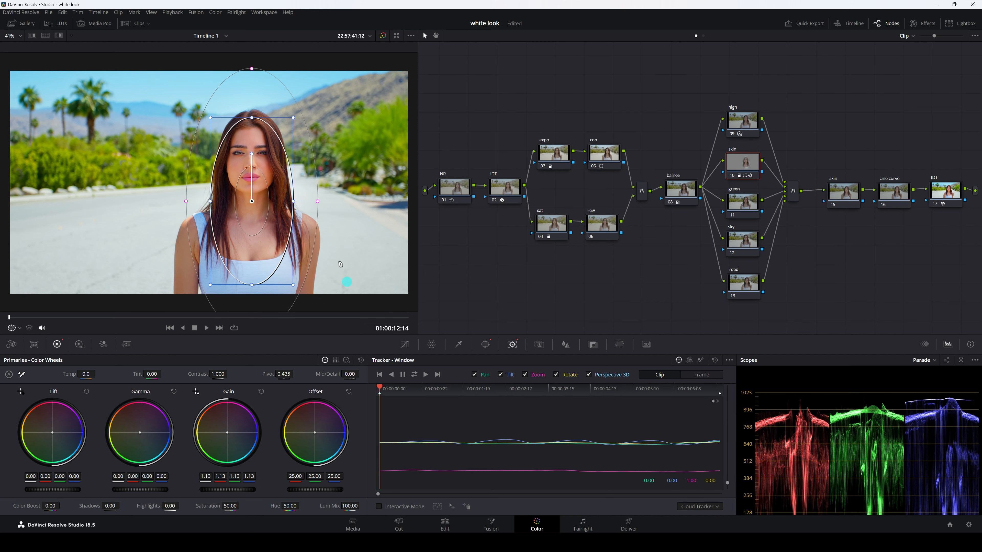
Select the green node and compare the image with the skin node off and on.
{"action": "left_click", "coordinate": [744, 206]}
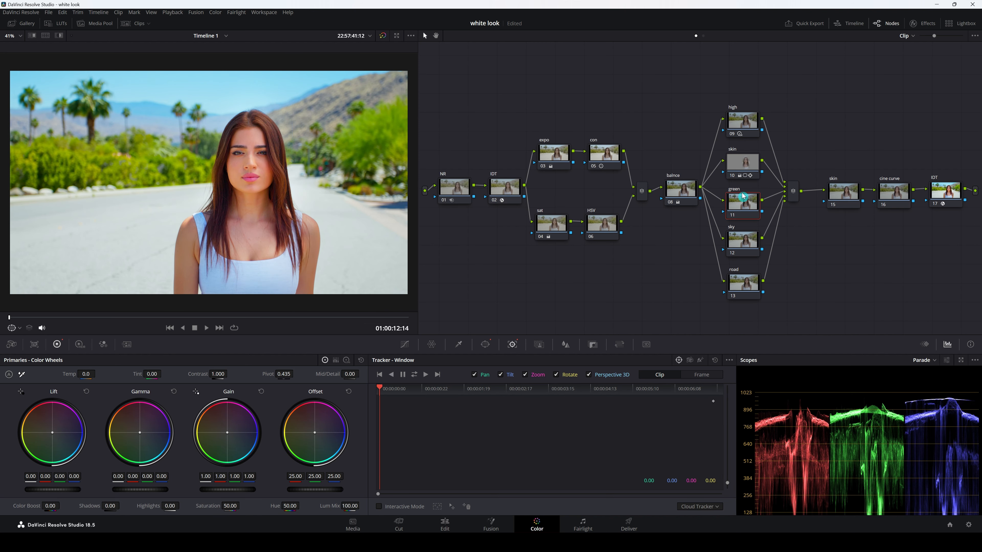
{"action": "left_click", "coordinate": [732, 176]}
{"action": "left_click", "coordinate": [732, 175]}
{"action": "left_click", "coordinate": [732, 176]}
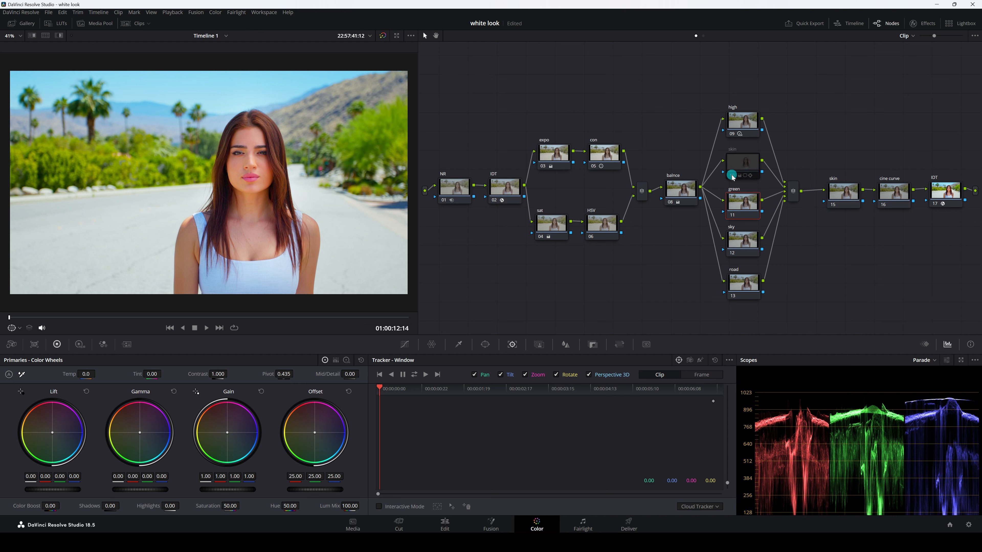
{"action": "left_click", "coordinate": [732, 176]}
On the green node, set the Hue of the Color Warper's outer green point to 0.80 and compare the foliage with and without it.
{"action": "scroll", "coordinate": [345, 198], "scroll_direction": "down", "scroll_amount": 2}
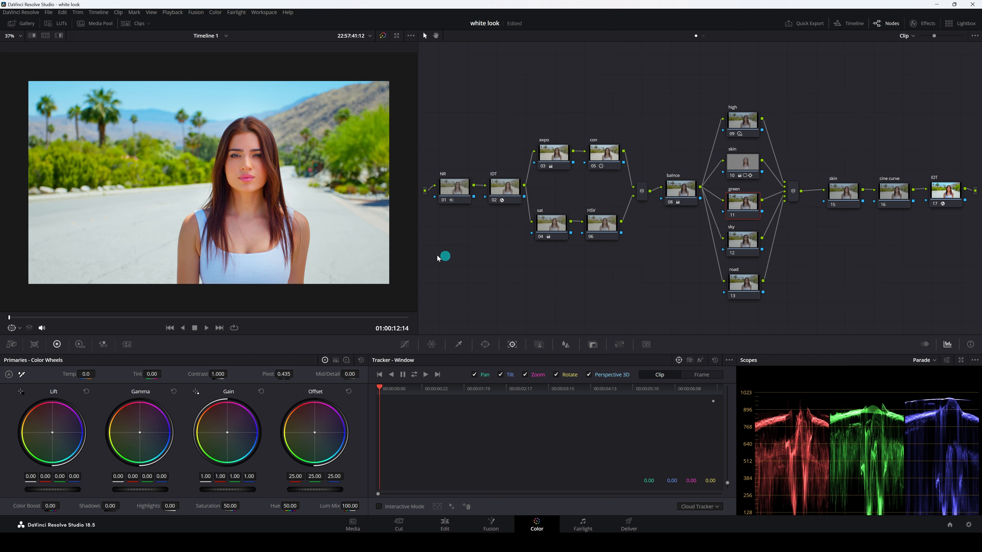
{"action": "left_click", "coordinate": [431, 344]}
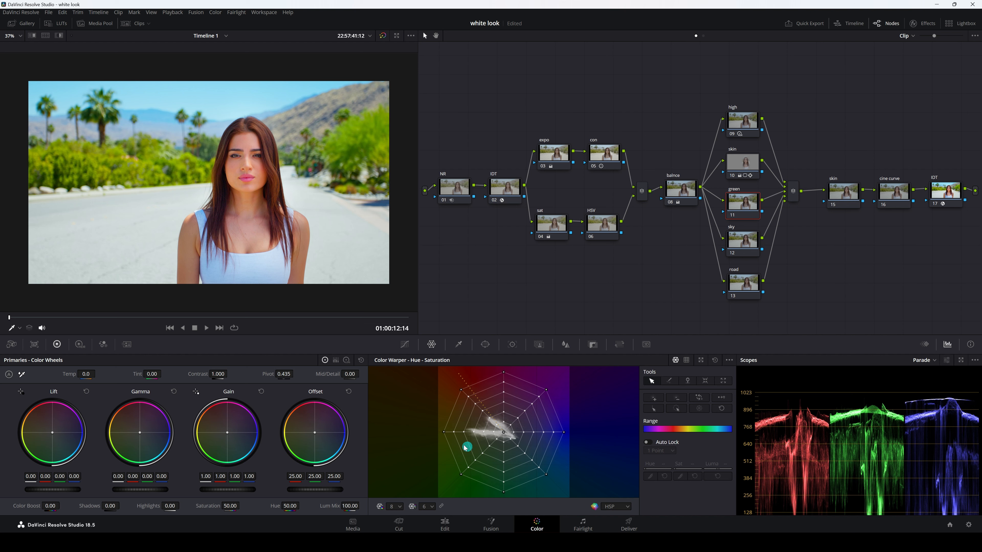
{"action": "left_click", "coordinate": [443, 432]}
{"action": "left_click_drag", "start_coordinate": [660, 467], "coordinate": [652, 463]}
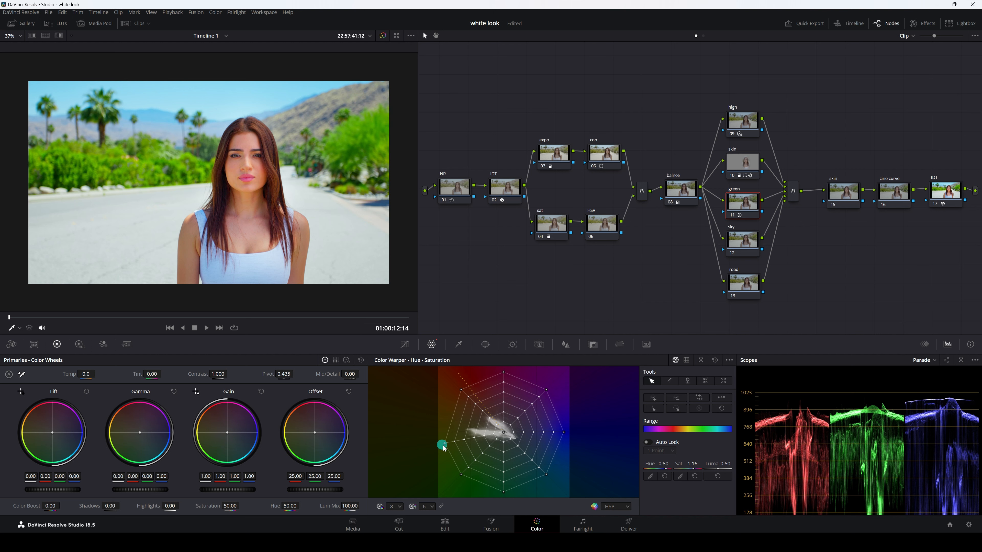
{"action": "left_click", "coordinate": [733, 215]}
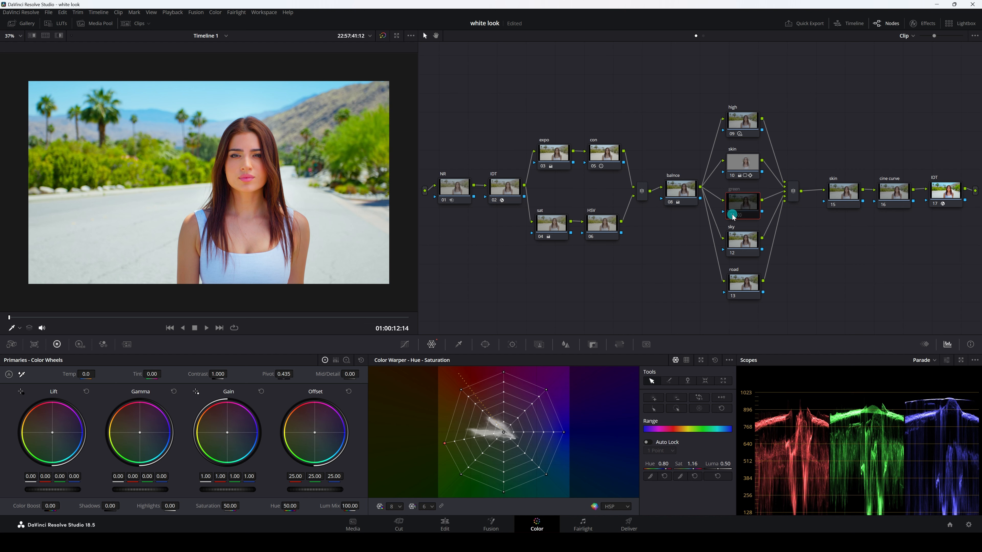
{"action": "left_click", "coordinate": [732, 215]}
{"action": "left_click", "coordinate": [733, 215]}
{"action": "left_click", "coordinate": [732, 215]}
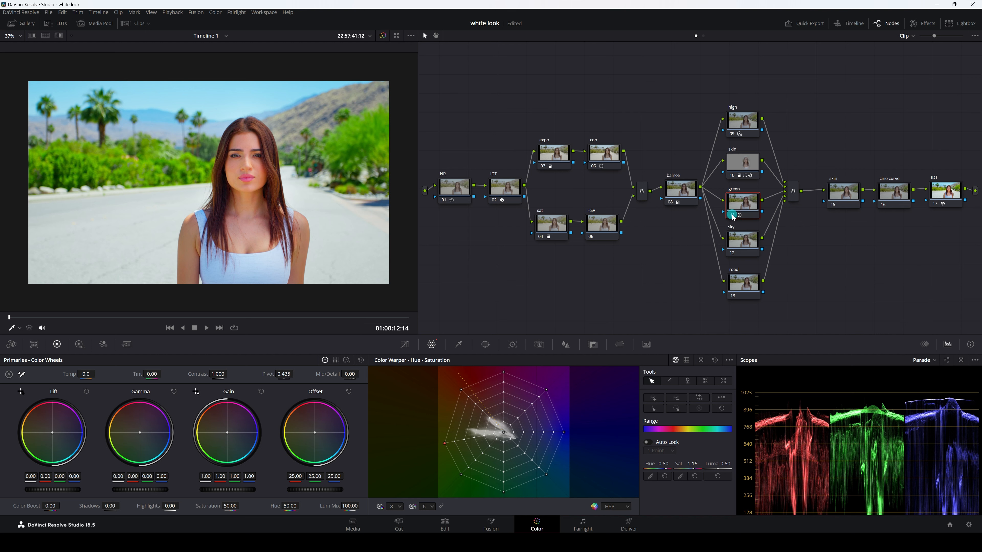
{"action": "left_click", "coordinate": [733, 215]}
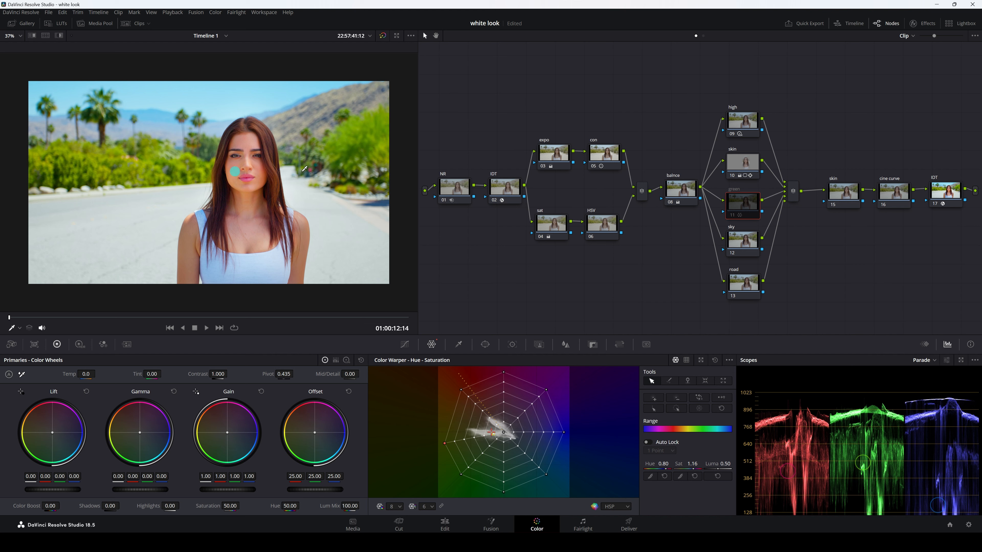
{"action": "left_click", "coordinate": [733, 215]}
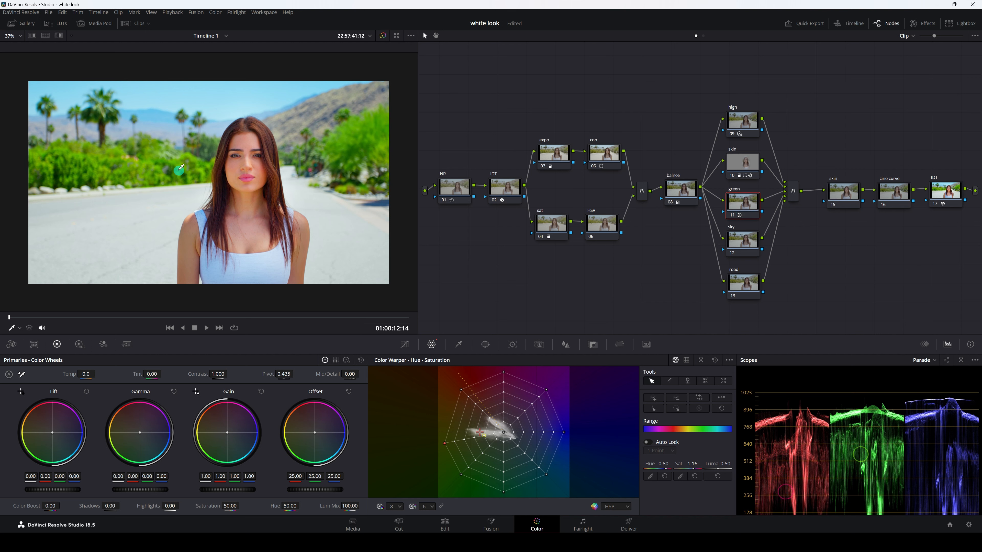
On the sky node, sample the blue sky for the Color Warper and set that point's Luma to 0.36.
{"action": "left_click", "coordinate": [738, 242]}
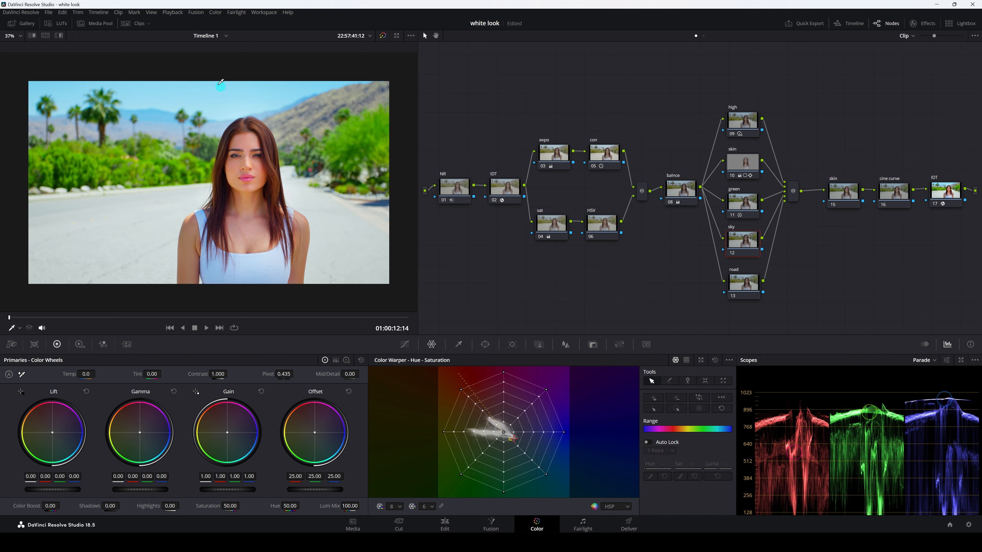
{"action": "left_click", "coordinate": [248, 93]}
{"action": "left_click_drag", "start_coordinate": [692, 469], "coordinate": [684, 469]}
Compare the sky in close-up with the sky node off and on, leaving the node enabled.
{"action": "left_click", "coordinate": [731, 253]}
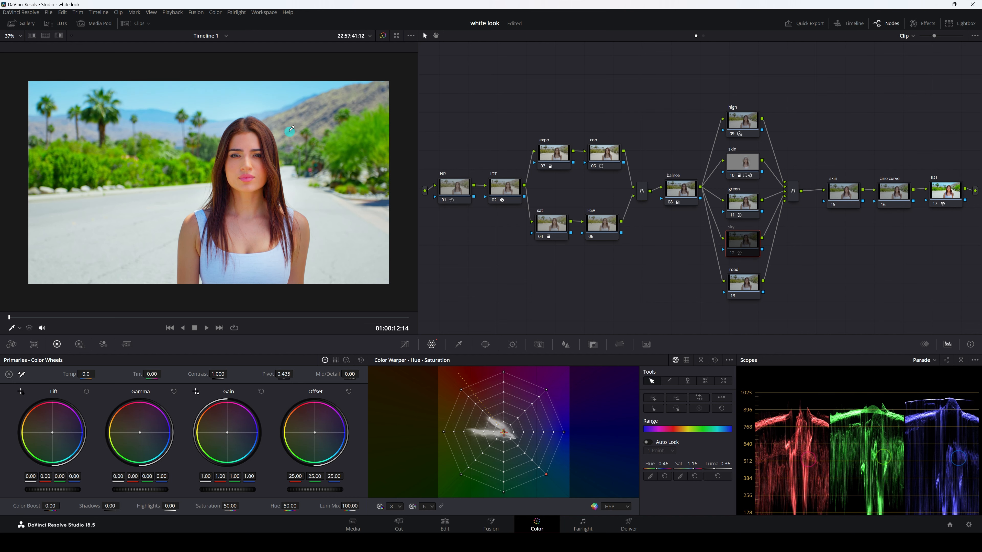
{"action": "scroll", "coordinate": [281, 105], "scroll_direction": "up", "scroll_amount": 2}
{"action": "scroll", "coordinate": [281, 106], "scroll_direction": "up", "scroll_amount": 2}
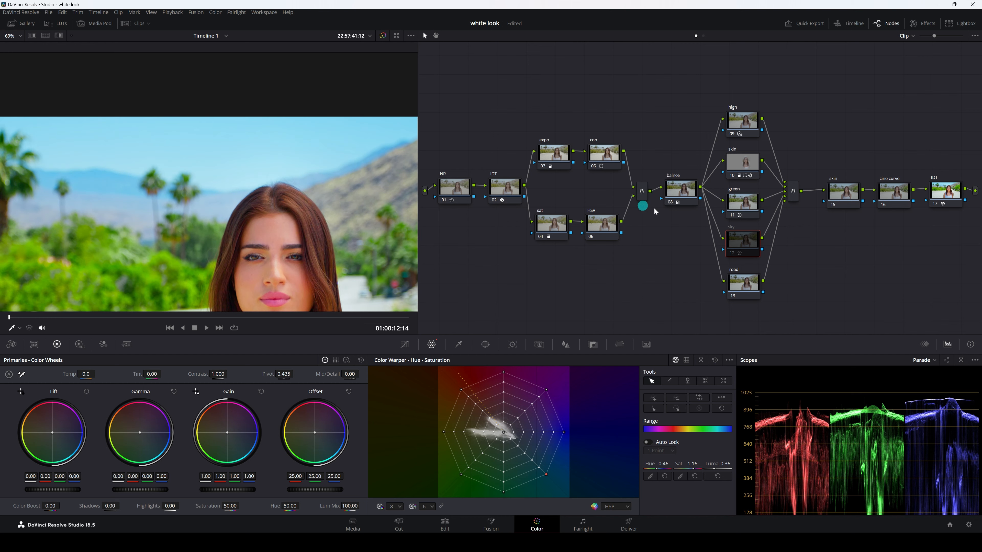
{"action": "left_click", "coordinate": [733, 252]}
{"action": "left_click", "coordinate": [733, 253]}
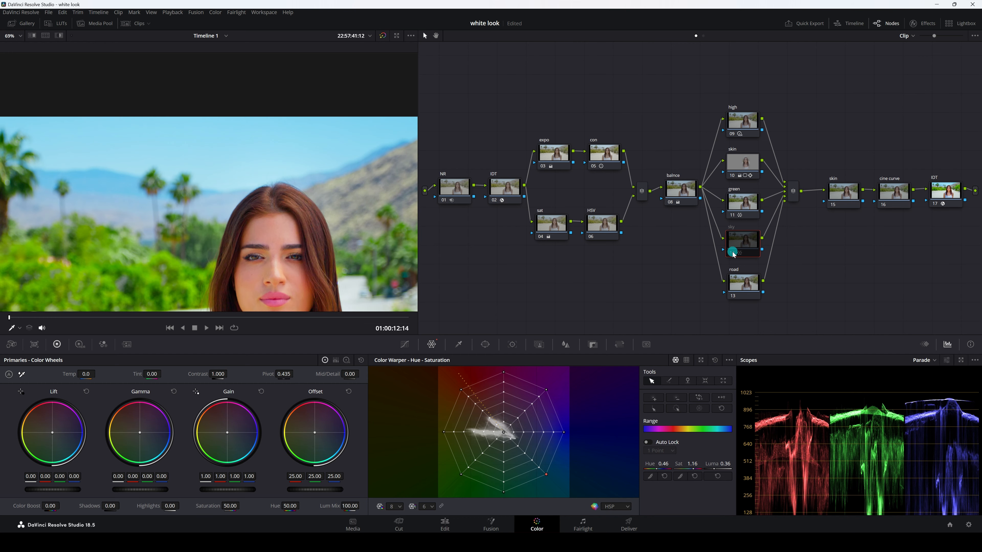
{"action": "key", "text": "ctrl+d"}
{"action": "scroll", "coordinate": [314, 180], "scroll_direction": "down", "scroll_amount": 4}
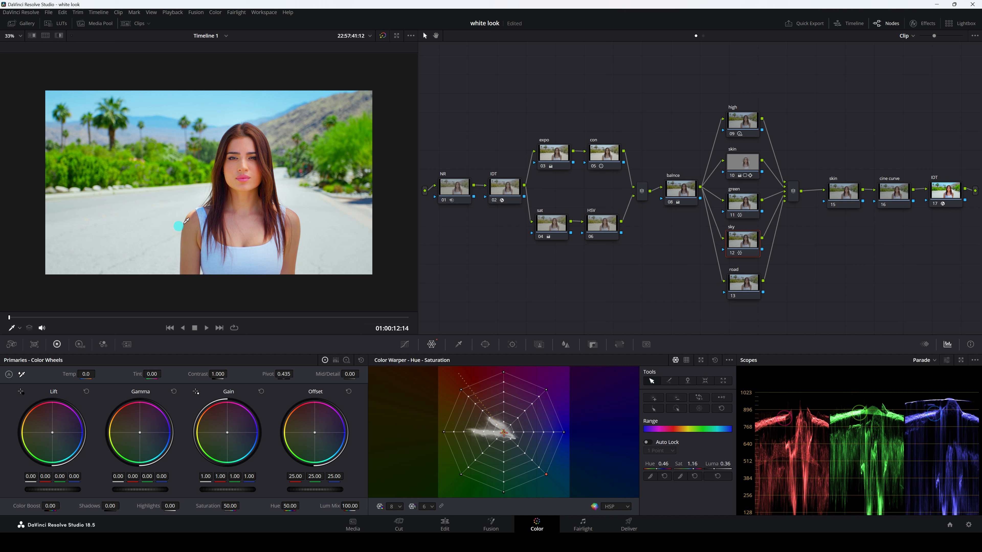
On the road node, draw a closed curve window around the woman's hair, shoulders and arms, extending below the frame.
{"action": "left_click", "coordinate": [732, 290]}
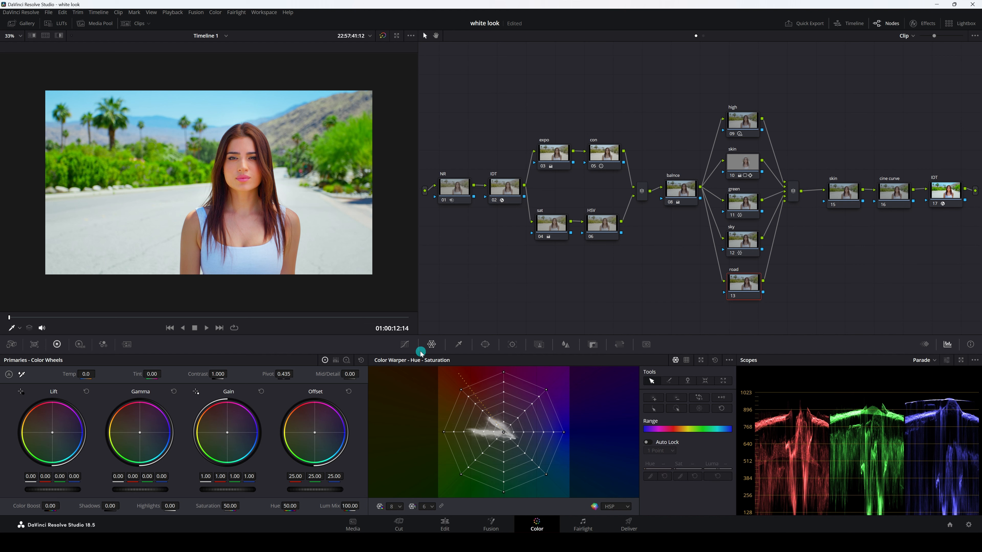
{"action": "left_click", "coordinate": [485, 344]}
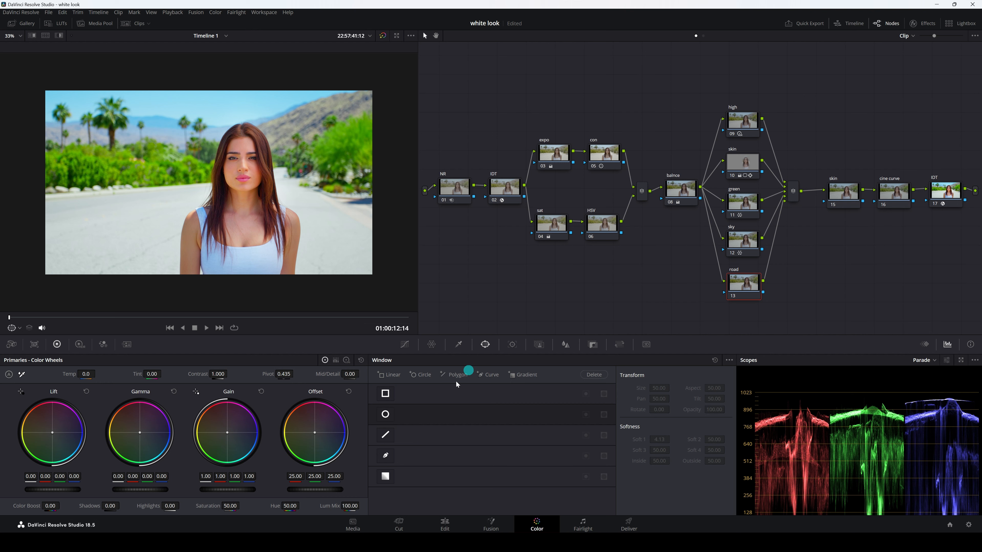
{"action": "left_click", "coordinate": [386, 458]}
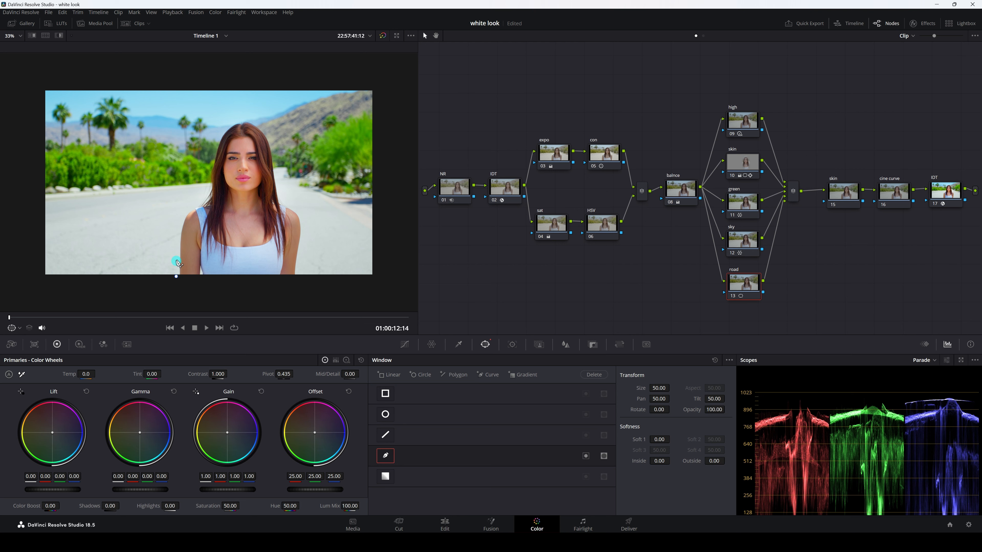
{"action": "left_click", "coordinate": [184, 211]}
{"action": "left_click", "coordinate": [198, 201]}
{"action": "left_click", "coordinate": [204, 192]}
{"action": "left_click", "coordinate": [207, 178]}
{"action": "left_click", "coordinate": [213, 152]}
{"action": "left_click", "coordinate": [269, 129]}
{"action": "left_click", "coordinate": [276, 153]}
{"action": "left_click", "coordinate": [280, 171]}
{"action": "left_click", "coordinate": [282, 184]}
{"action": "left_click", "coordinate": [289, 197]}
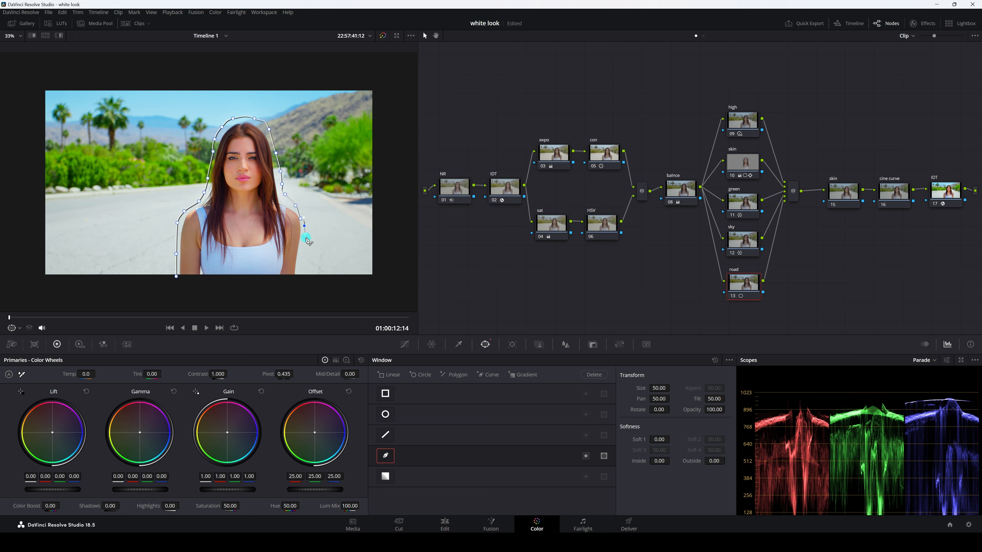
{"action": "left_click", "coordinate": [302, 278]}
{"action": "left_click", "coordinate": [251, 296]}
{"action": "left_click", "coordinate": [210, 294]}
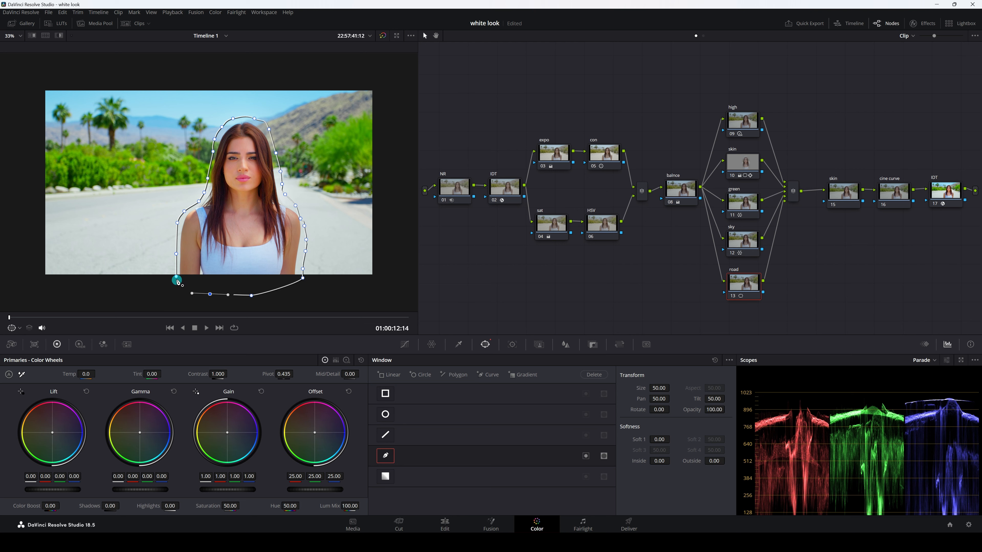
{"action": "left_click", "coordinate": [177, 279]}
Set the road window's Soft 1 to 6.48, Inside to 1.84 and Outside to 0.68, and invert the window.
{"action": "left_click_drag", "start_coordinate": [654, 441], "coordinate": [779, 440]}
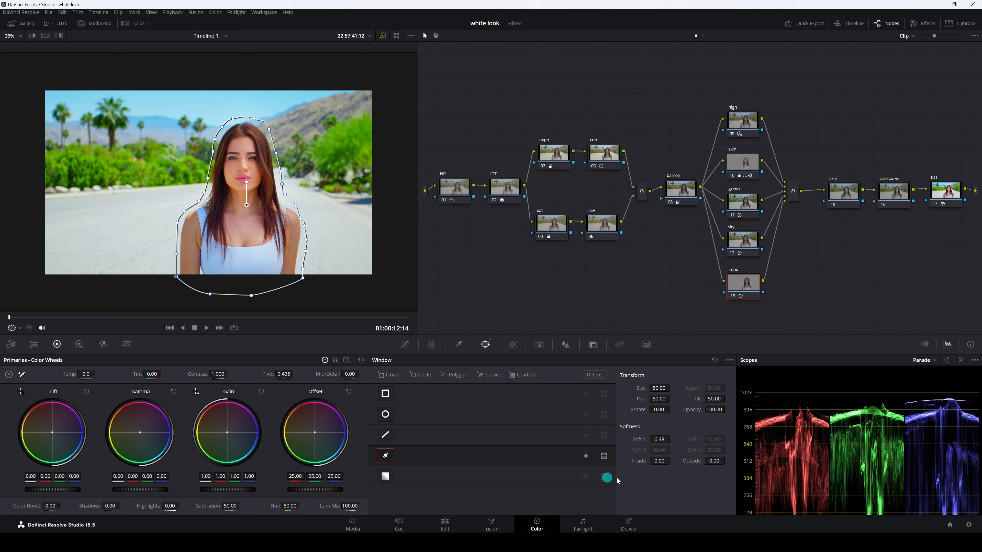
{"action": "left_click", "coordinate": [662, 466]}
{"action": "left_click_drag", "start_coordinate": [657, 463], "coordinate": [691, 461]}
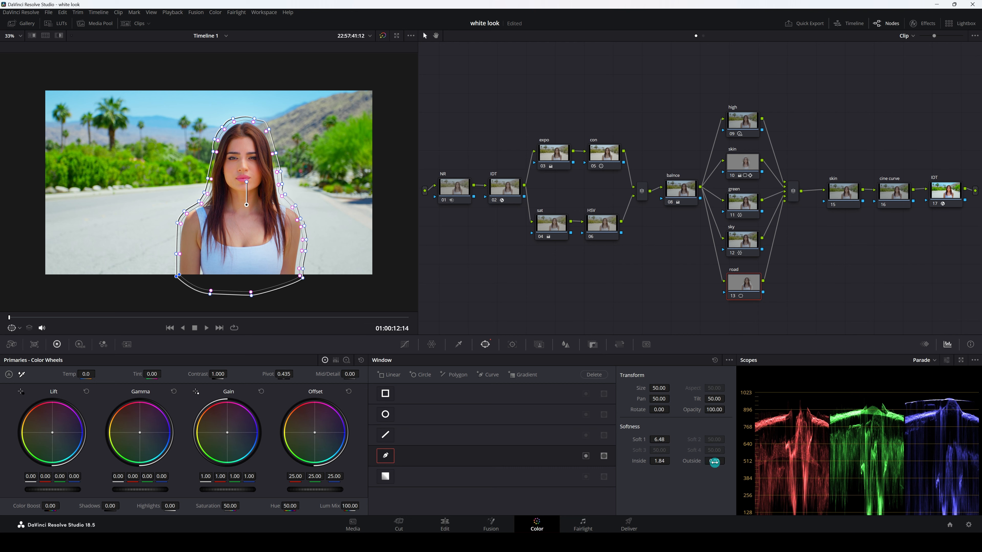
{"action": "left_click_drag", "start_coordinate": [711, 461], "coordinate": [724, 465]}
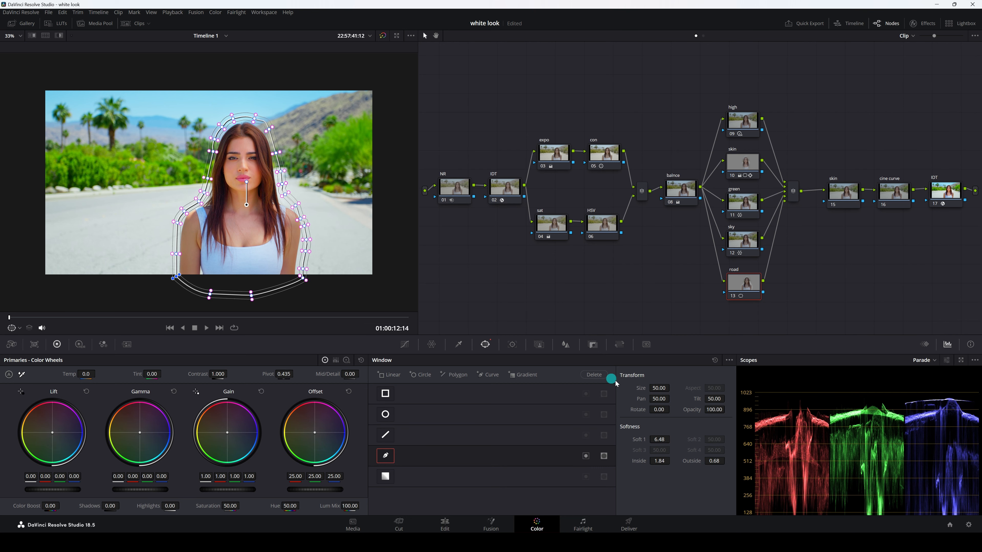
{"action": "left_click", "coordinate": [587, 456]}
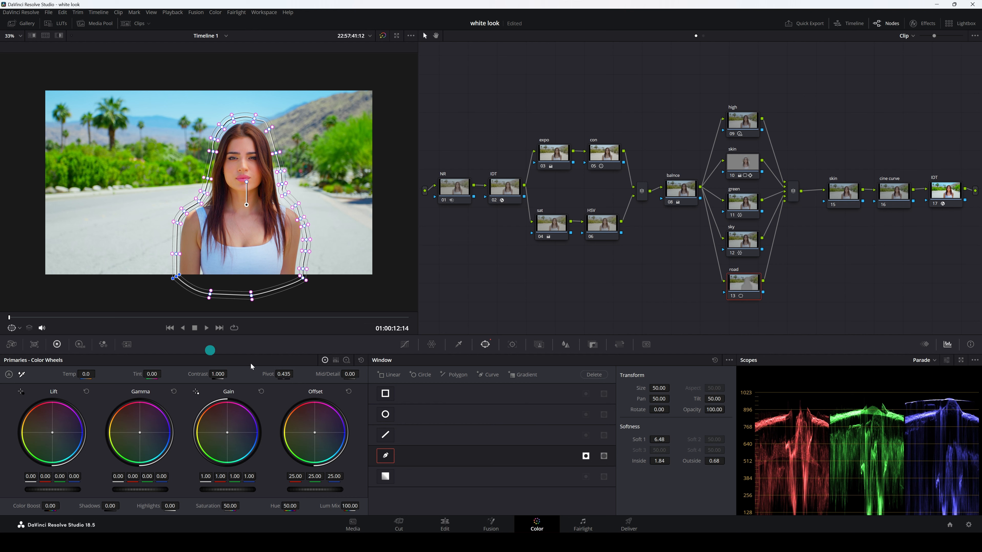
Track the road node's window forward through the clip and lower the node's master Gain to 0.94.
{"action": "left_click", "coordinate": [514, 345]}
{"action": "left_click", "coordinate": [425, 375]}
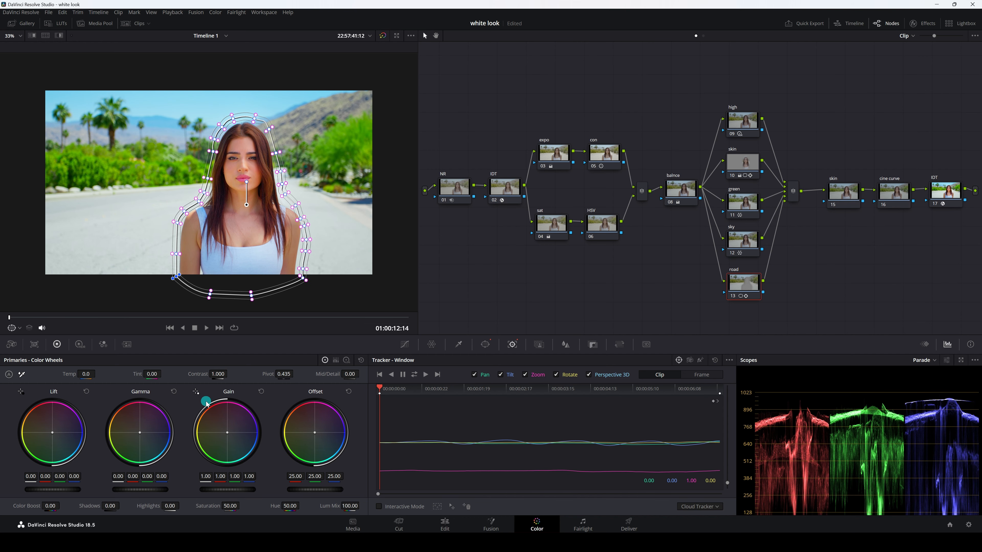
{"action": "left_click_drag", "start_coordinate": [232, 489], "coordinate": [217, 489]}
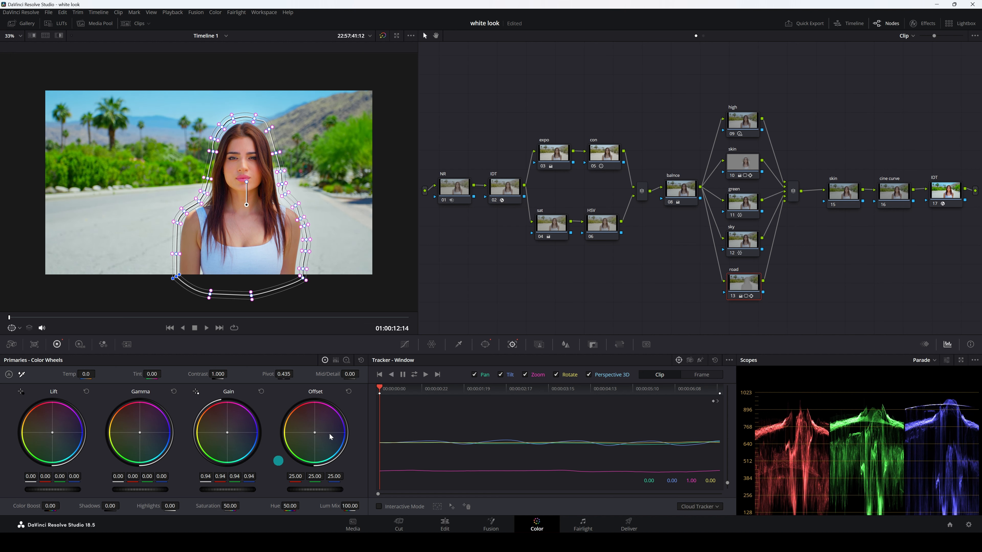
Compare the road with the road node off and on, leaving the node enabled.
{"action": "left_click", "coordinate": [732, 294]}
{"action": "left_click", "coordinate": [733, 297]}
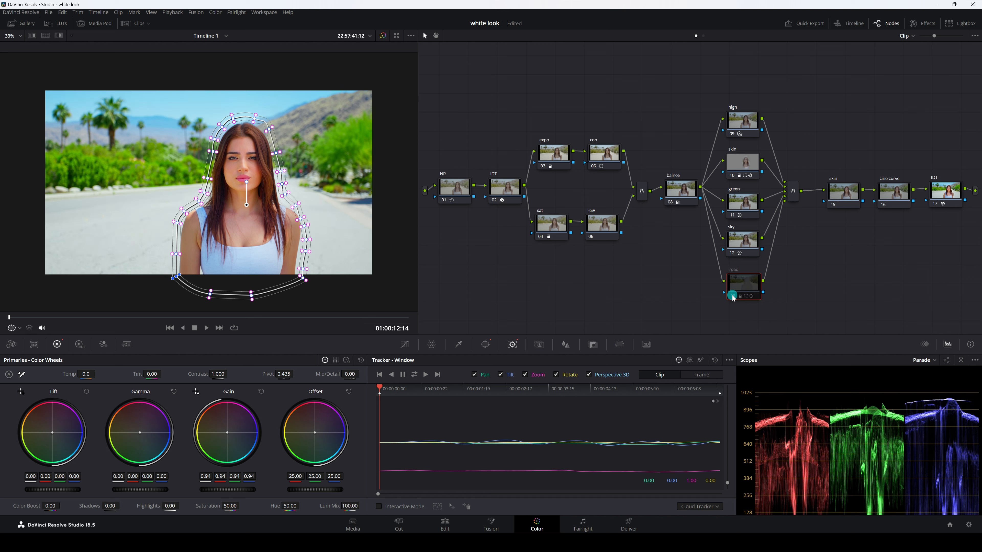
{"action": "left_click", "coordinate": [733, 297]}
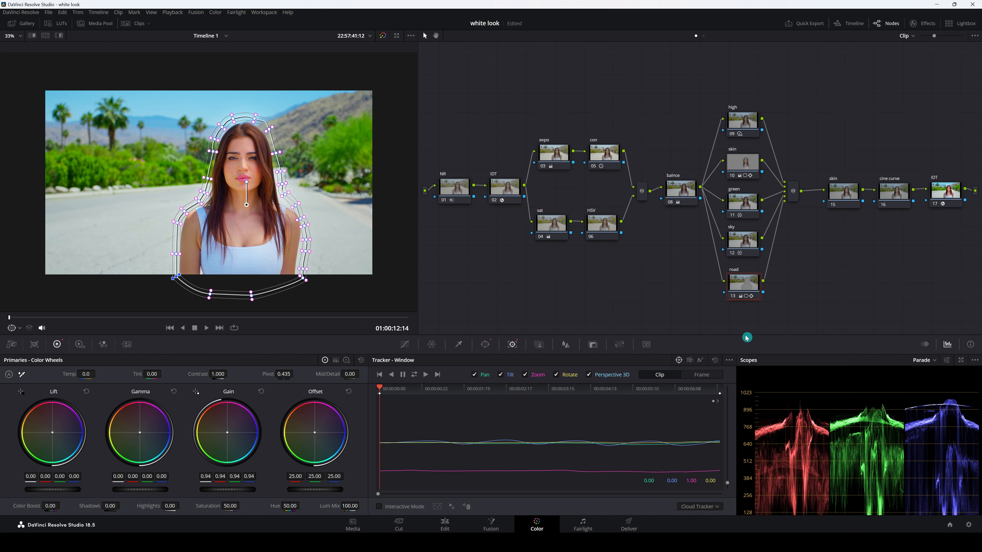
{"action": "left_click", "coordinate": [732, 296]}
{"action": "left_click", "coordinate": [732, 296]}
Hide the window outline in the viewer and play the clip to check the road grade.
{"action": "left_click", "coordinate": [201, 201]}
{"action": "left_click", "coordinate": [16, 330]}
{"action": "left_click", "coordinate": [27, 344]}
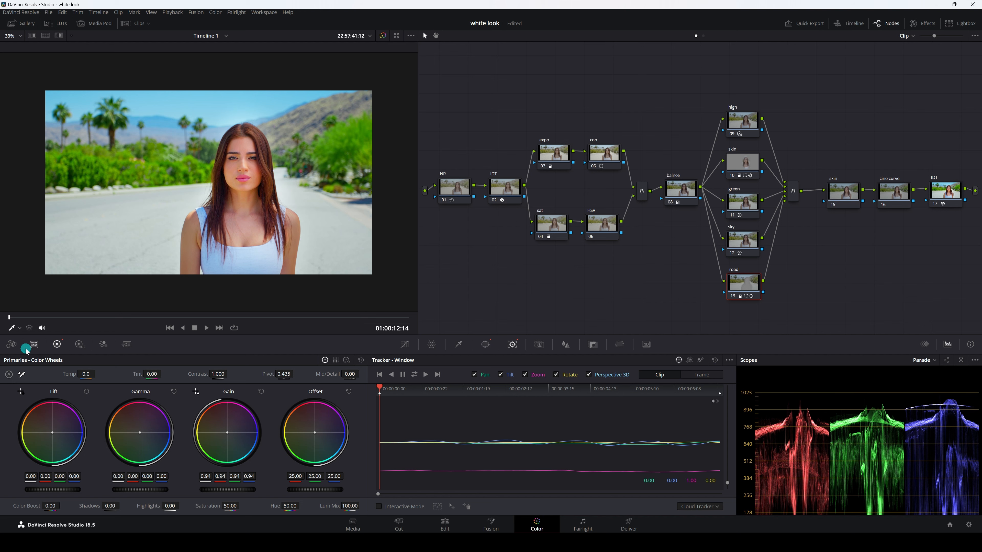
{"action": "left_click", "coordinate": [207, 329]}
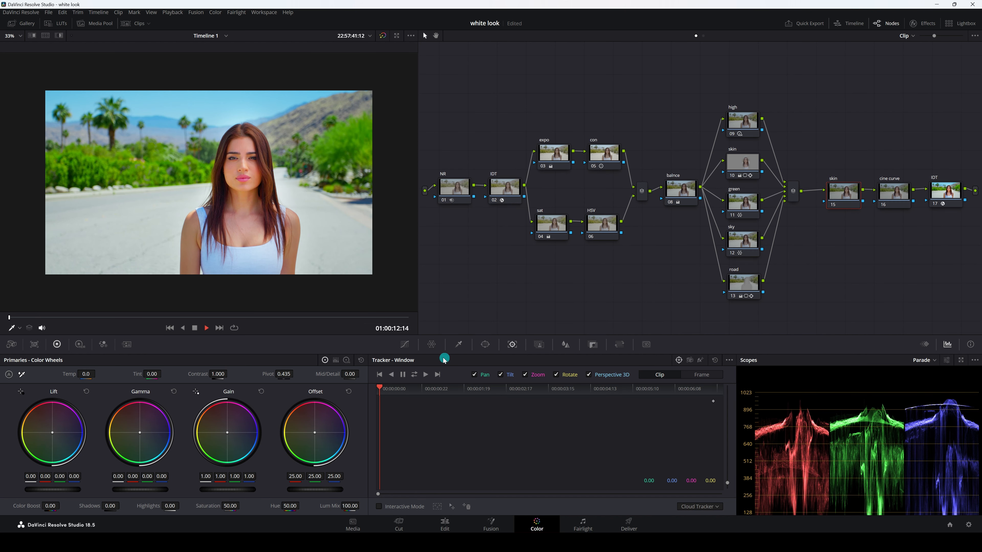
On the skin node before the cine curve, sample the face for the Hue Vs Sat curve, raise its saturation to 1.10 and inspect the skin.
{"action": "left_click", "coordinate": [405, 345]}
{"action": "left_click", "coordinate": [632, 362]}
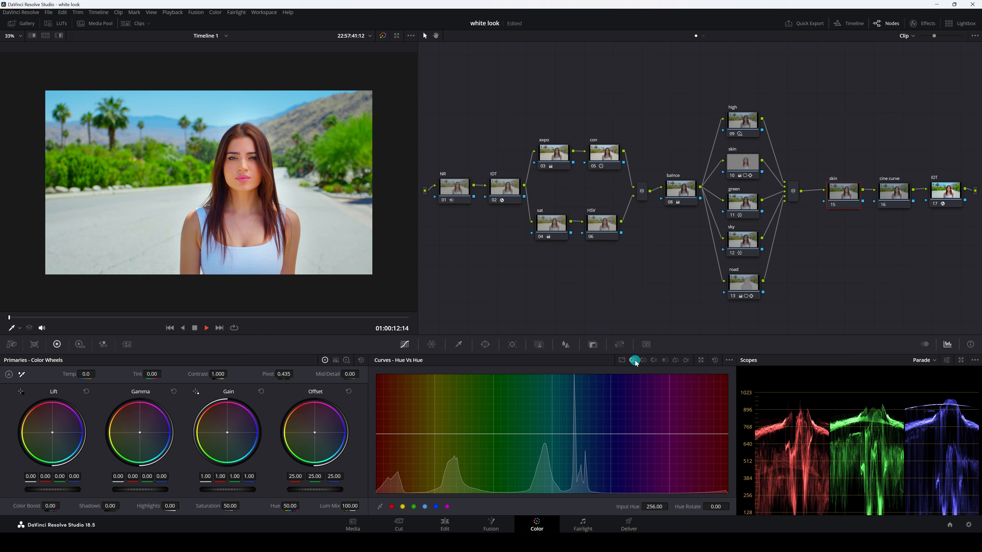
{"action": "left_click", "coordinate": [644, 361]}
{"action": "left_click", "coordinate": [233, 172]}
{"action": "left_click_drag", "start_coordinate": [396, 432], "coordinate": [397, 429]}
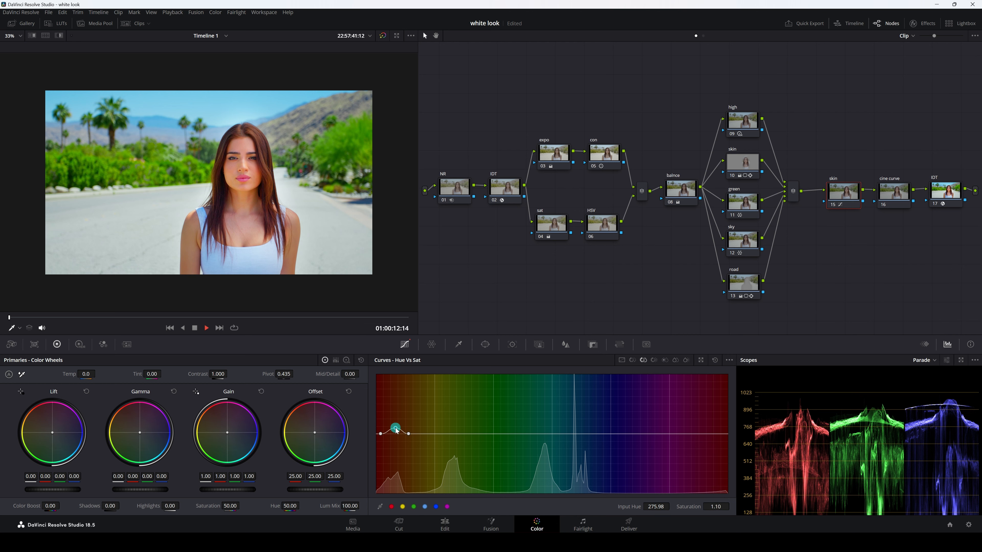
{"action": "scroll", "coordinate": [238, 229], "scroll_direction": "up", "scroll_amount": 5}
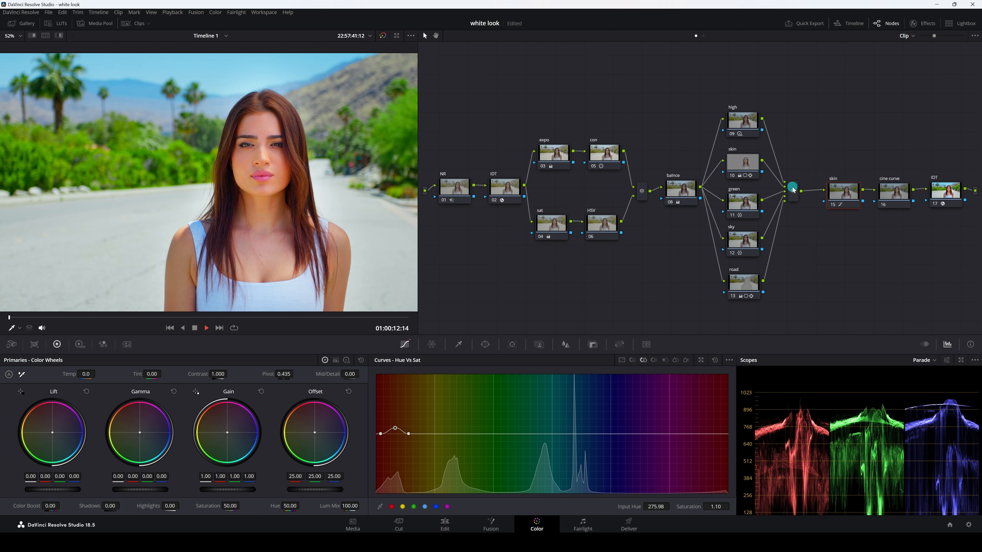
{"action": "scroll", "coordinate": [345, 199], "scroll_direction": "down", "scroll_amount": 2}
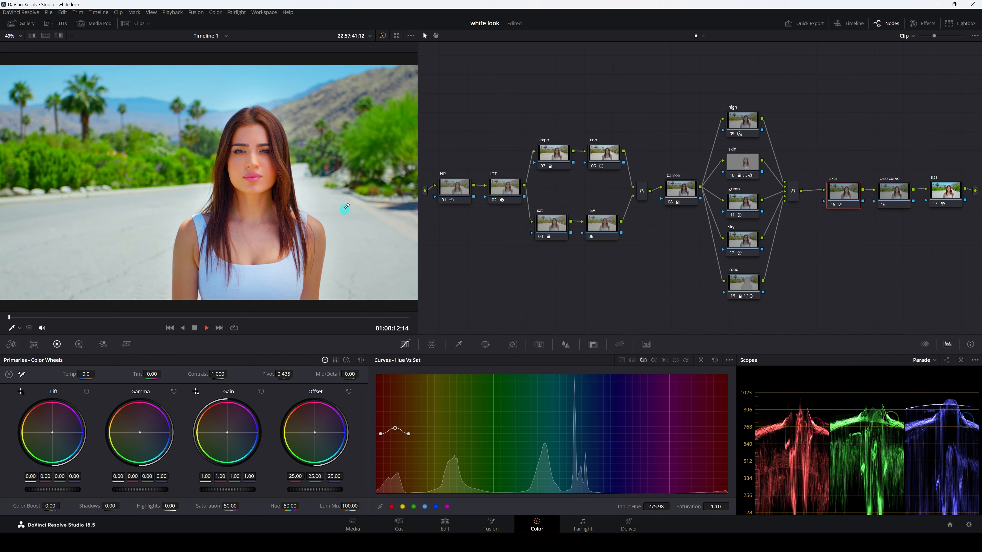
{"action": "scroll", "coordinate": [342, 203], "scroll_direction": "down", "scroll_amount": 1}
{"action": "scroll", "coordinate": [273, 224], "scroll_direction": "down", "scroll_amount": 1}
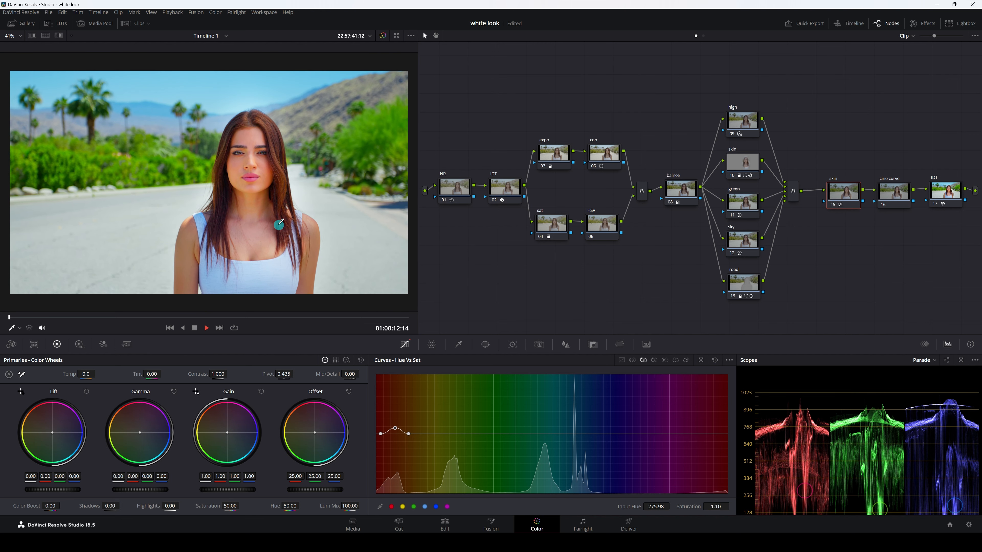
On the cine curve node, set Contrast to 1.028 and Pivot to 0.275, and check the image in the expanded floating scopes.
{"action": "left_click", "coordinate": [889, 194]}
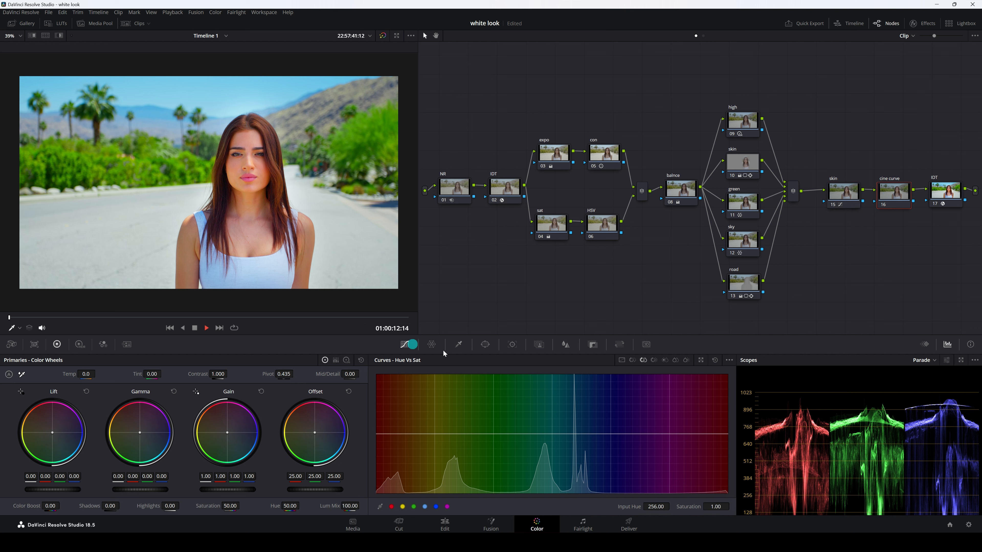
{"action": "left_click", "coordinate": [622, 360]}
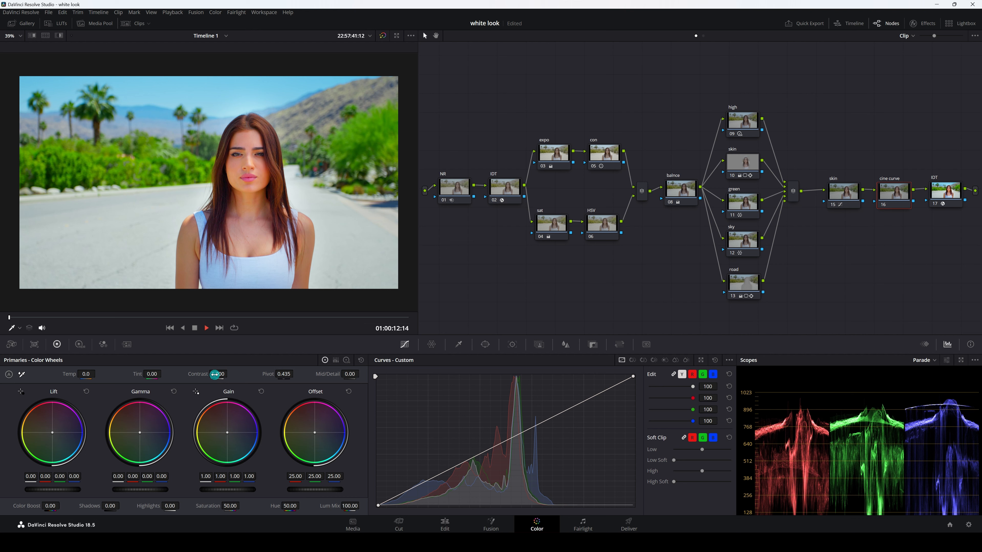
{"action": "left_click_drag", "start_coordinate": [218, 374], "coordinate": [219, 370]}
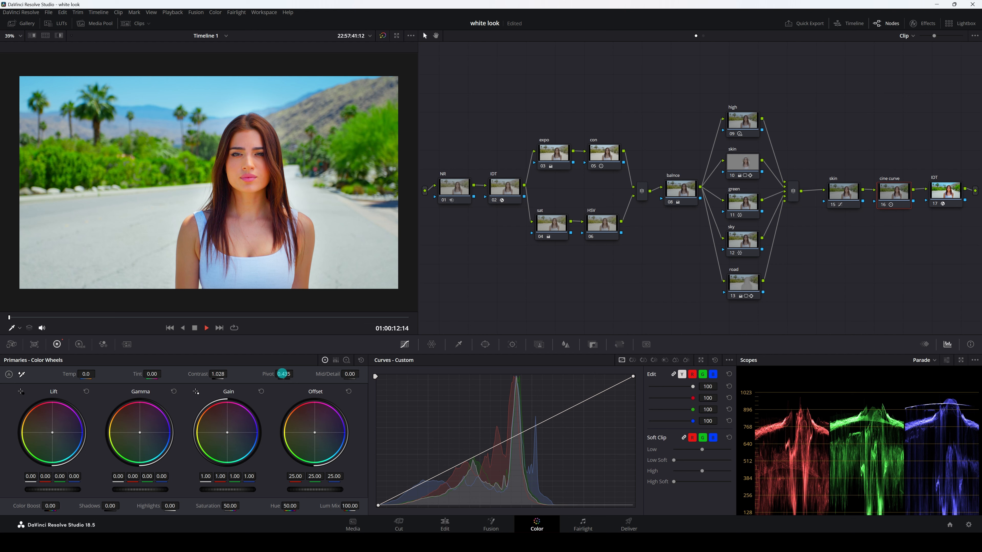
{"action": "left_click_drag", "start_coordinate": [285, 374], "coordinate": [250, 375]}
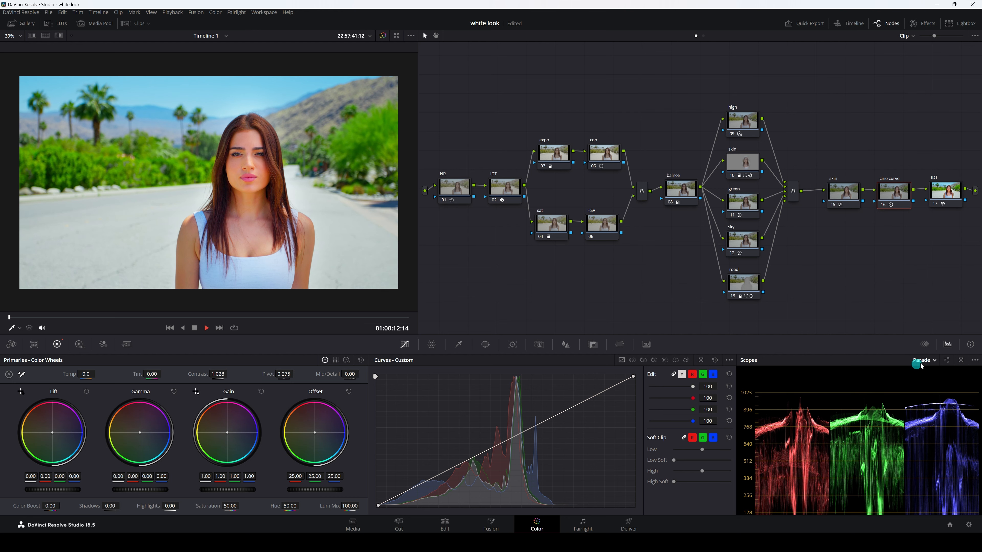
{"action": "left_click", "coordinate": [959, 361]}
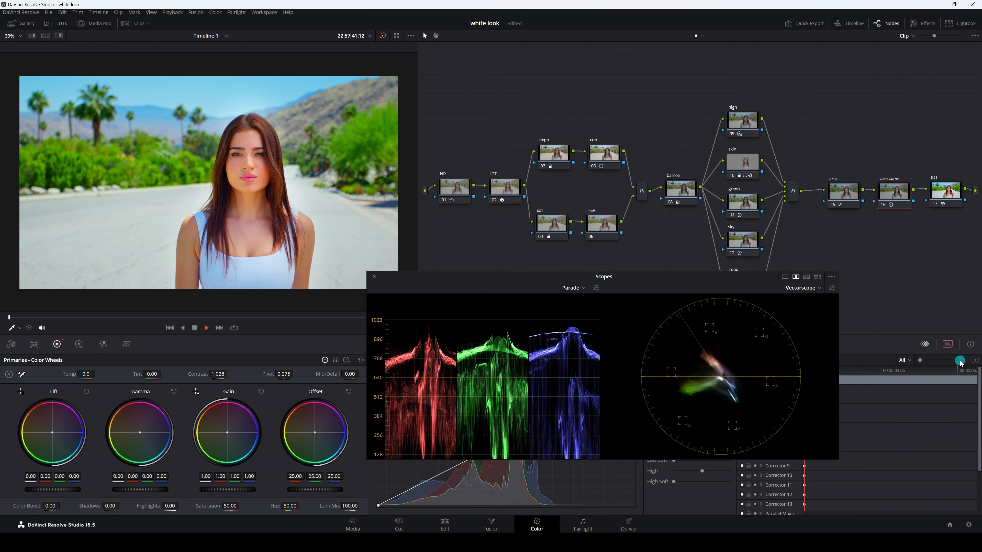
{"action": "left_click_drag", "start_coordinate": [589, 277], "coordinate": [596, 298]}
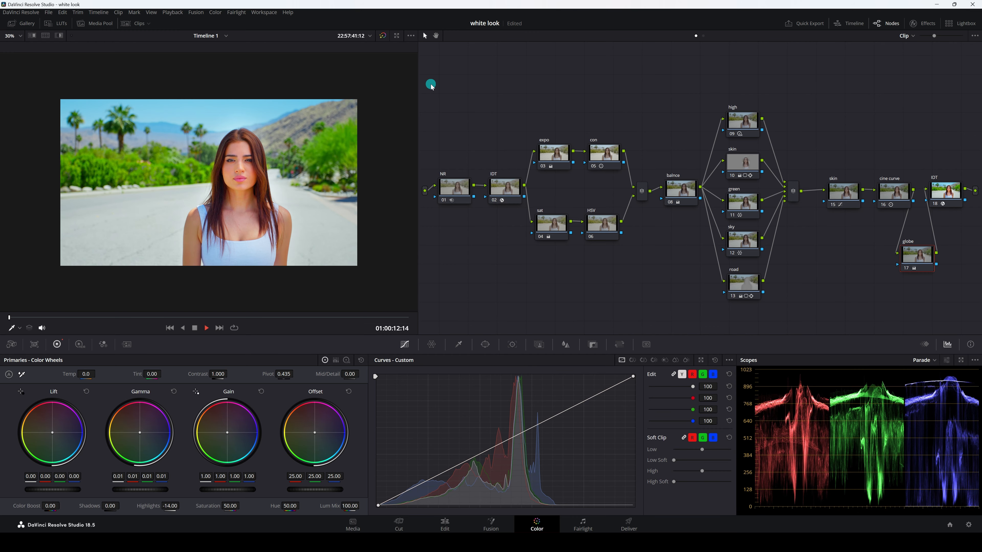
Compare the ungraded log image with the full grade by repeatedly bypassing all nodes, ending with the grade enabled.
{"action": "key", "text": "shift+d"}
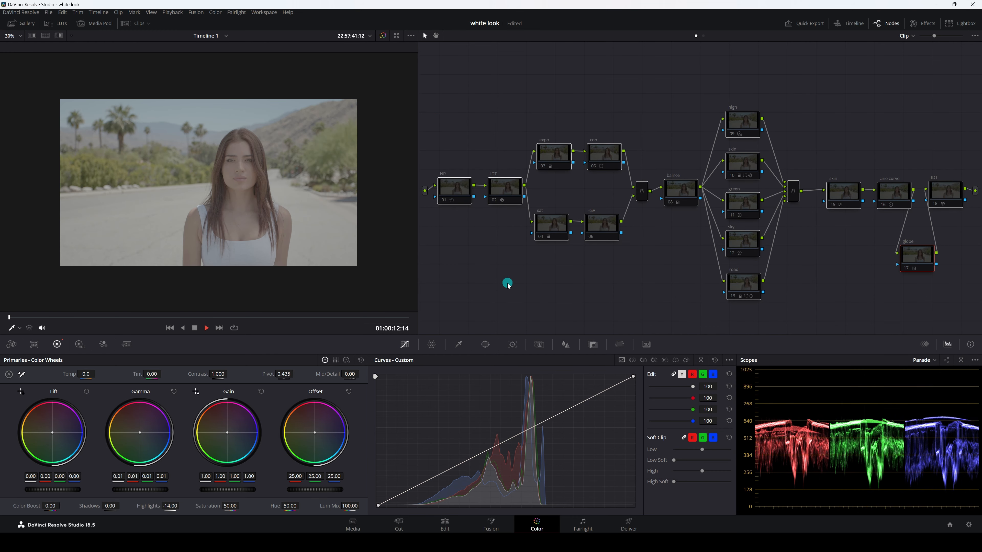
{"action": "key", "text": "shift+d"}
{"action": "key", "text": "shift+d"}
{"action": "key", "text": "shift+d"}
{"action": "key", "text": "shift+d"}
{"action": "key", "text": "shift+d"}
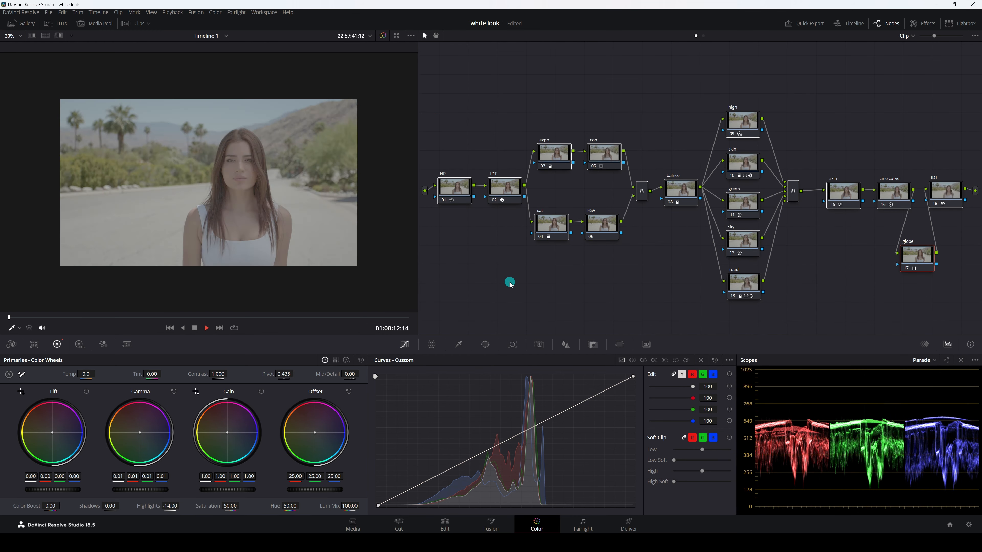
{"action": "key", "text": "shift+d"}
{"action": "key", "text": "shift+d"}
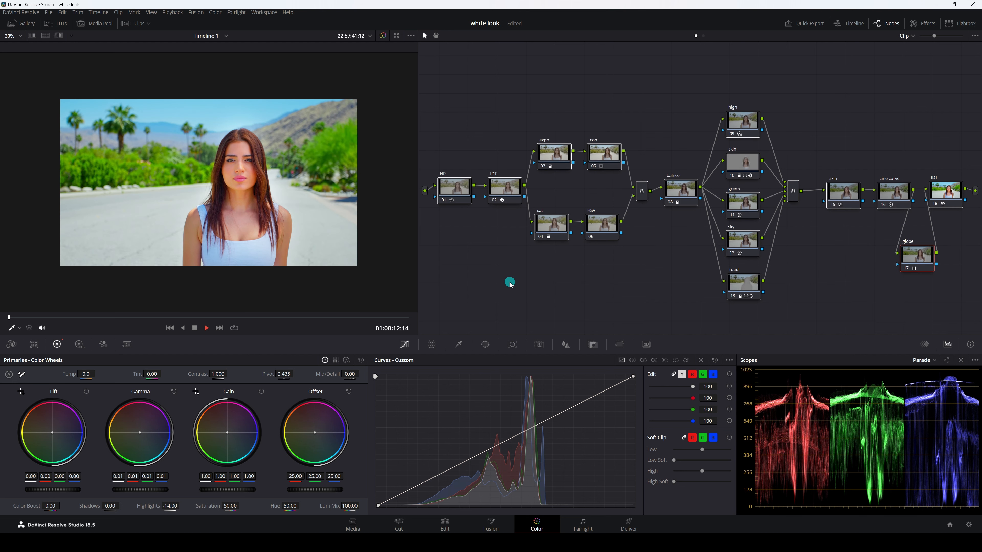